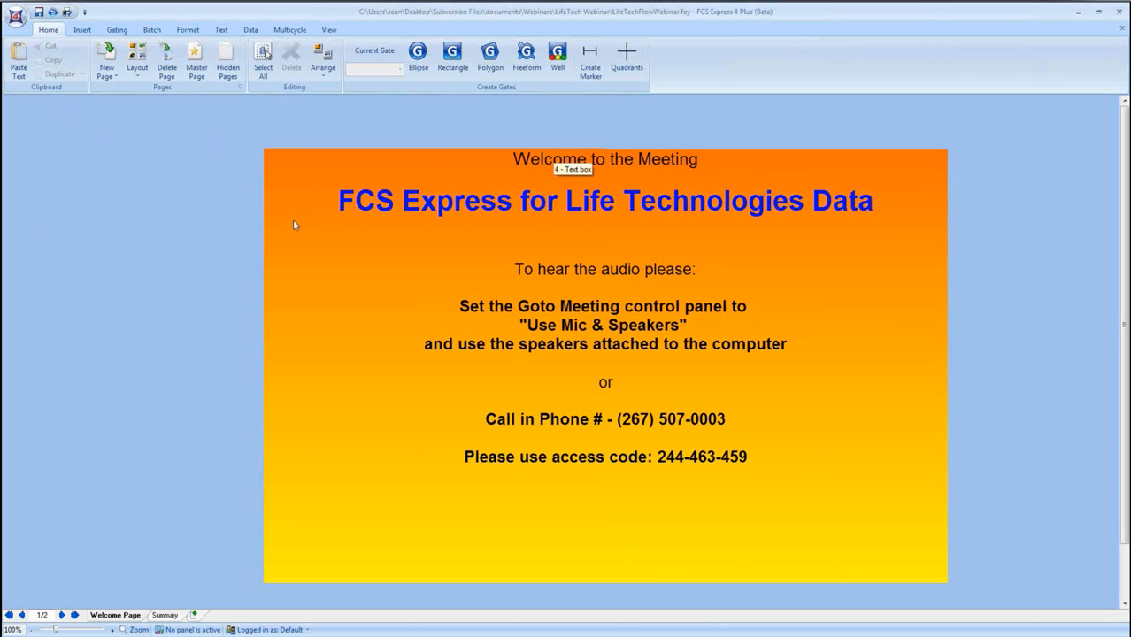
Create a new blank layout.
{"action": "left_click", "coordinate": [277, 198]}
{"action": "left_click", "coordinate": [174, 246]}
{"action": "left_click", "coordinate": [16, 16]}
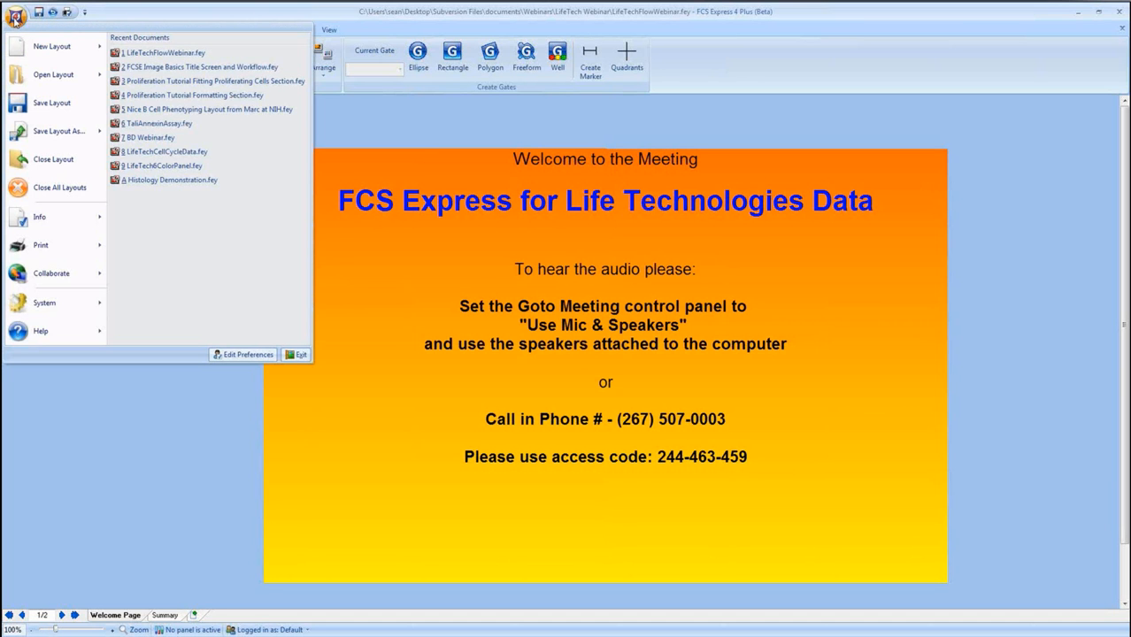
{"action": "mouse_move", "coordinate": [62, 51]}
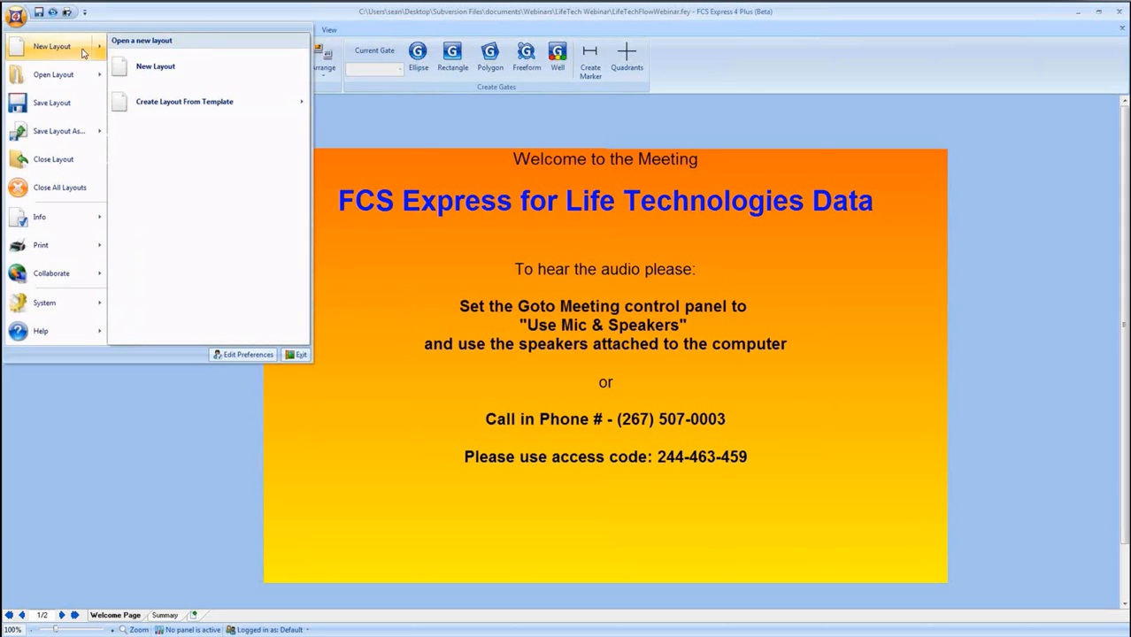
{"action": "left_click", "coordinate": [137, 68]}
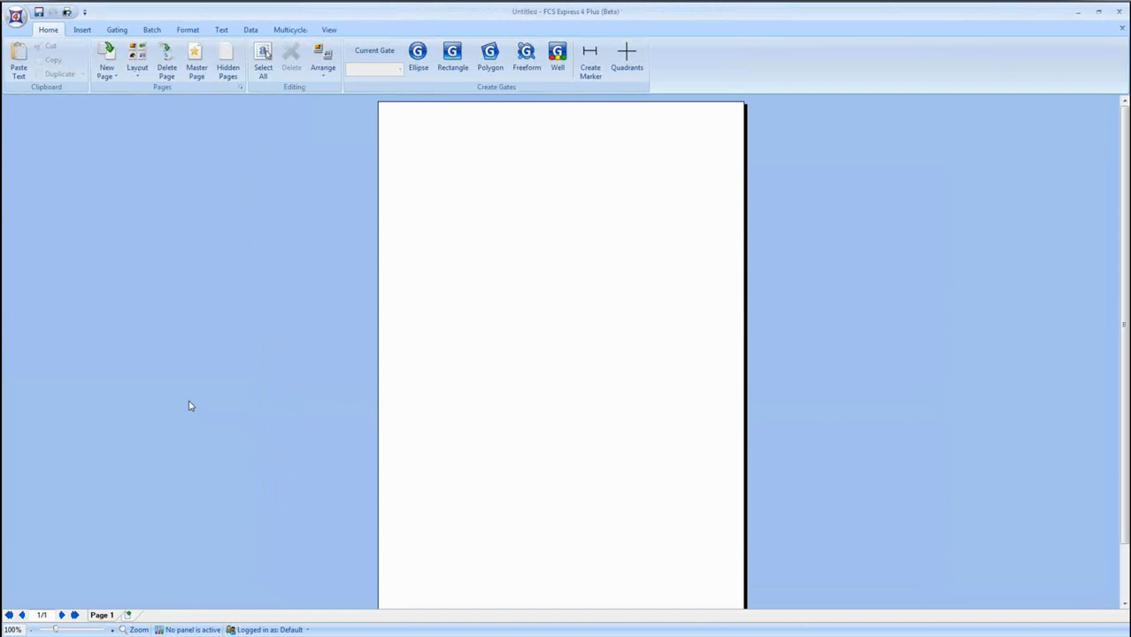
Change the page orientation of the new layout to Landscape in the page setup.
{"action": "scroll", "coordinate": [195, 390], "scroll_direction": "down", "scroll_amount": 1}
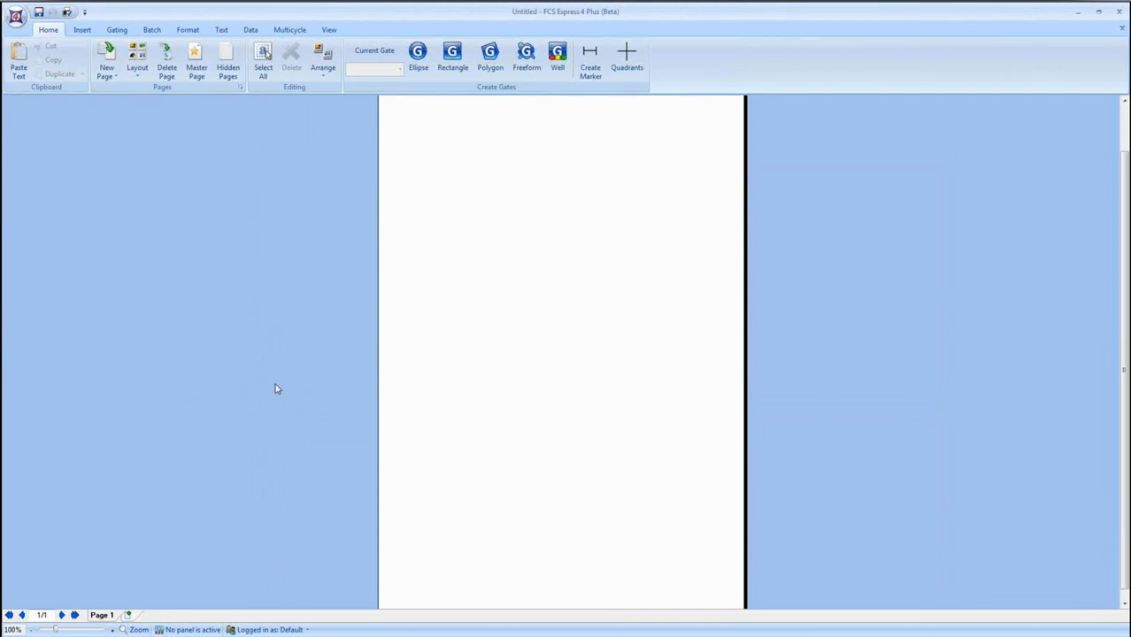
{"action": "scroll", "coordinate": [280, 378], "scroll_direction": "down", "scroll_amount": 1}
{"action": "scroll", "coordinate": [279, 378], "scroll_direction": "up", "scroll_amount": 2}
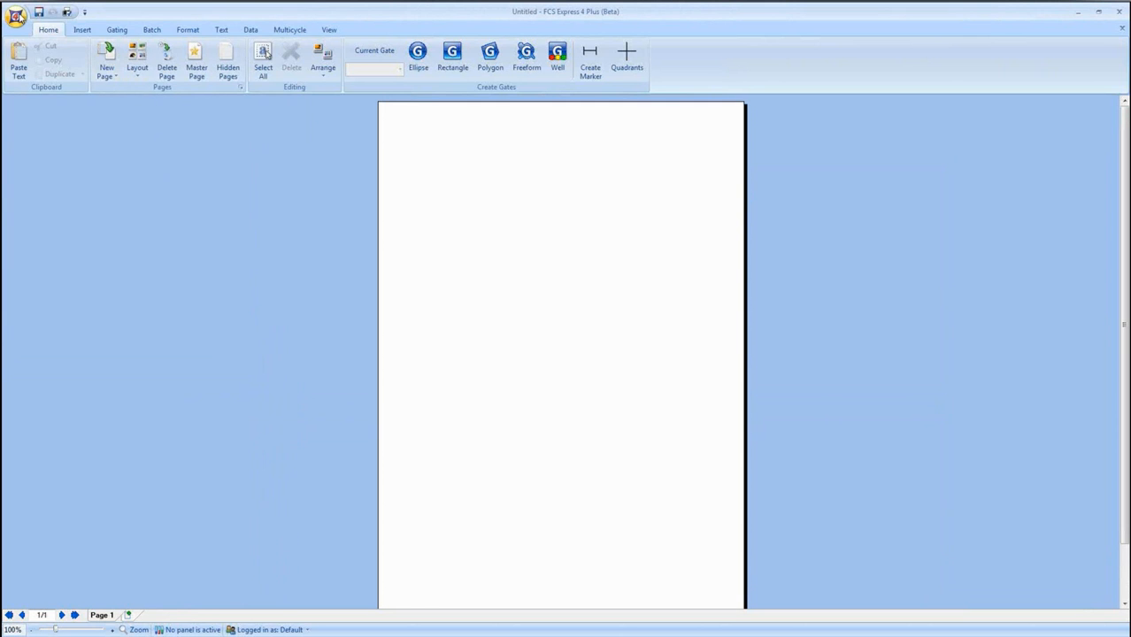
{"action": "left_click", "coordinate": [16, 15]}
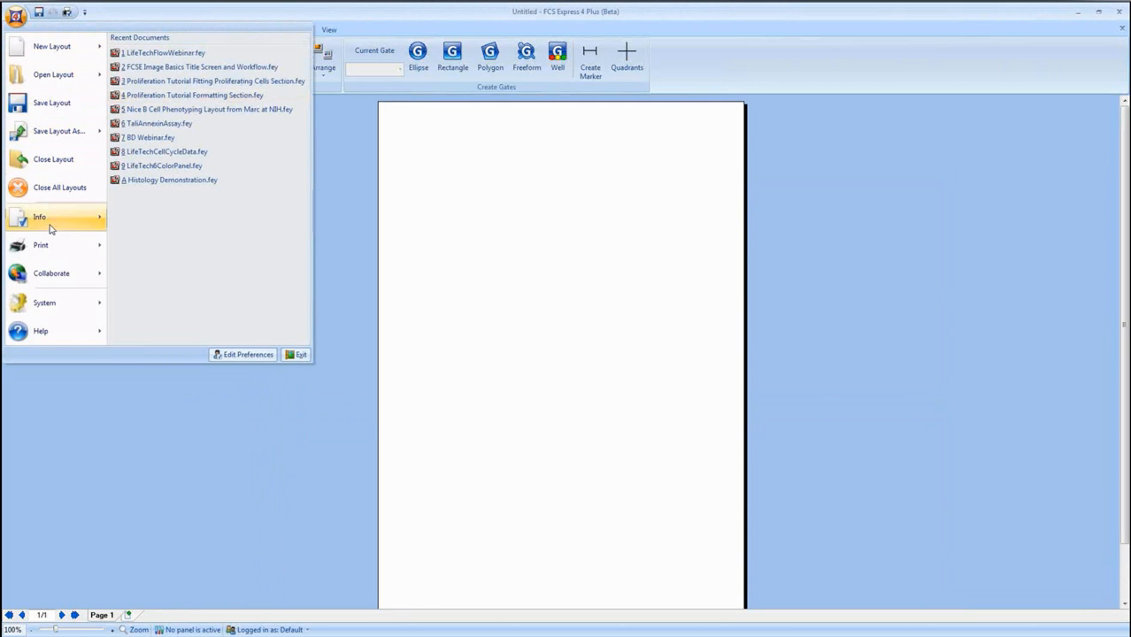
{"action": "mouse_move", "coordinate": [60, 248]}
{"action": "left_click", "coordinate": [168, 97]}
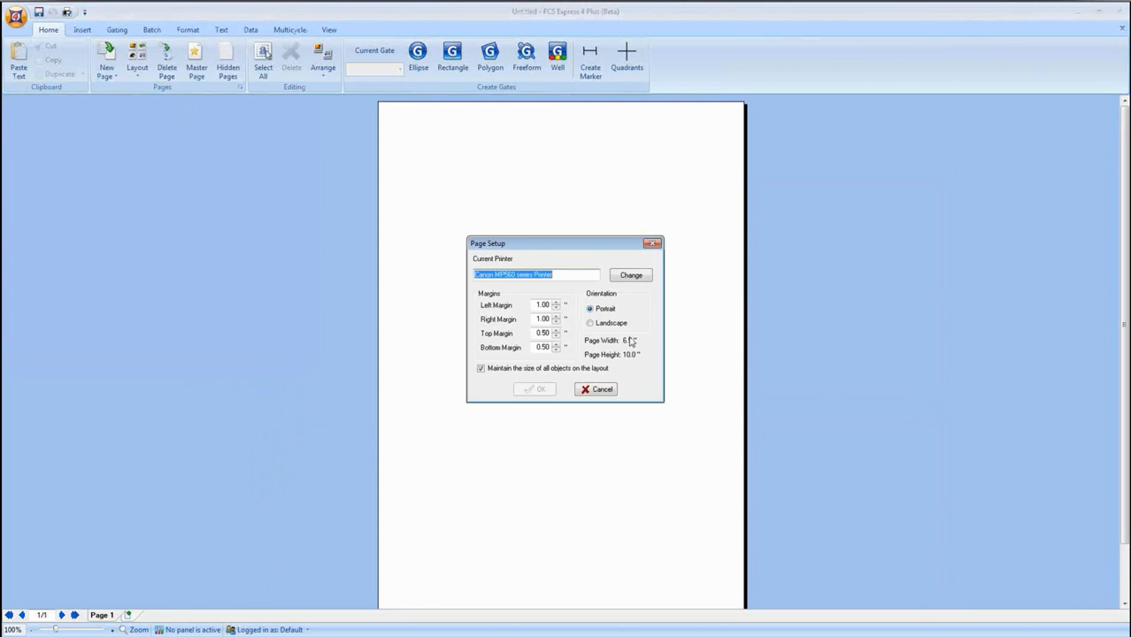
{"action": "left_click", "coordinate": [601, 326]}
{"action": "left_click", "coordinate": [535, 389]}
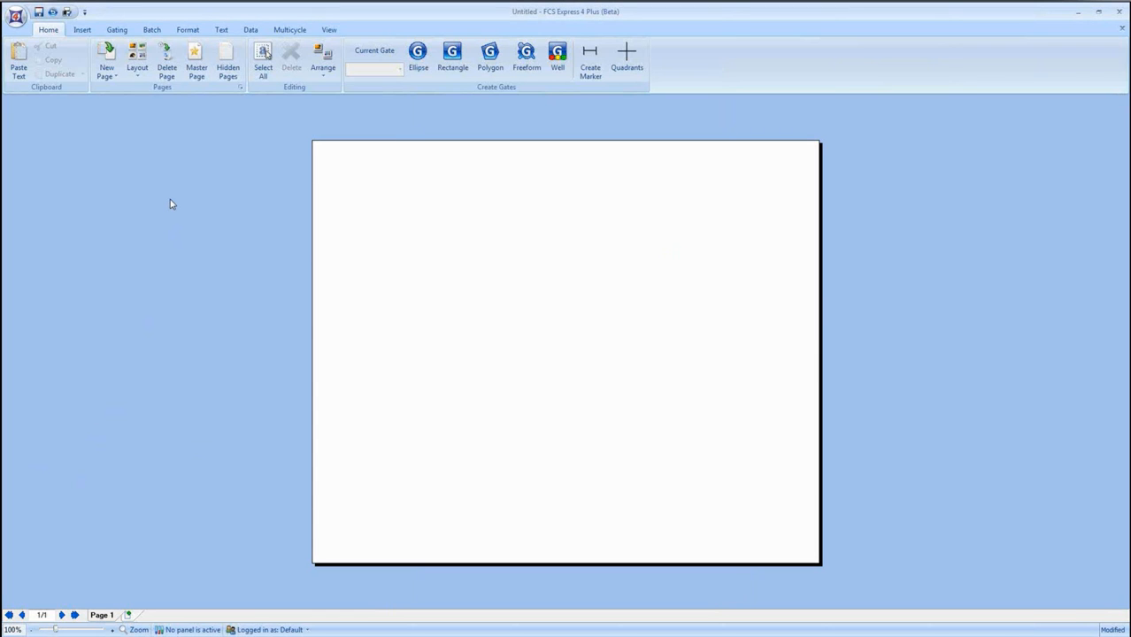
{"action": "left_click", "coordinate": [83, 31]}
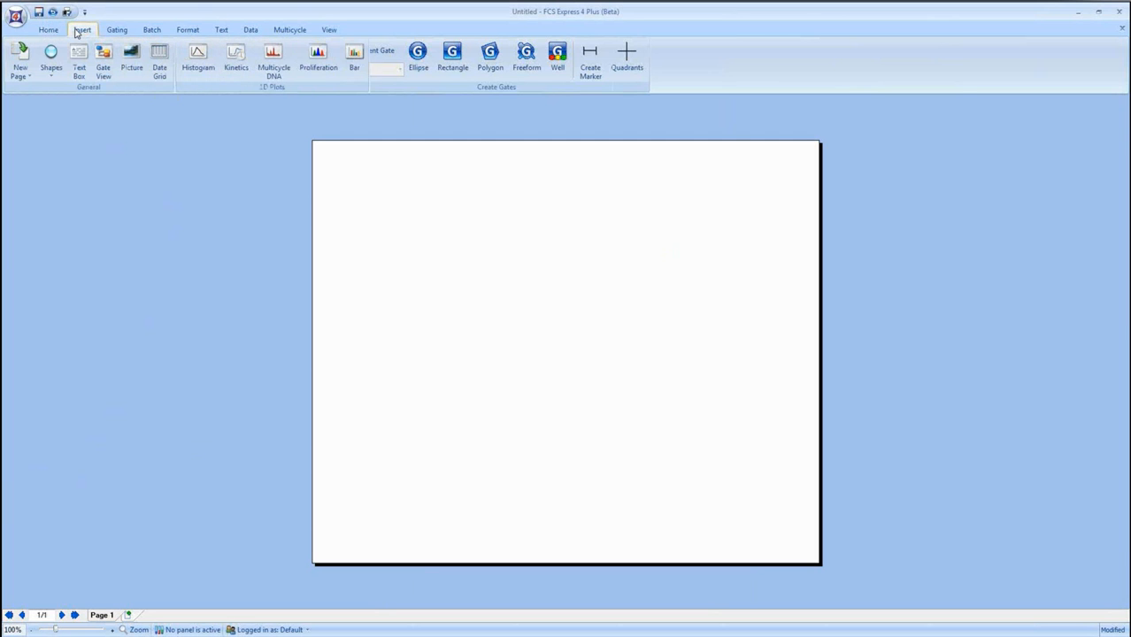
{"action": "left_click", "coordinate": [220, 30]}
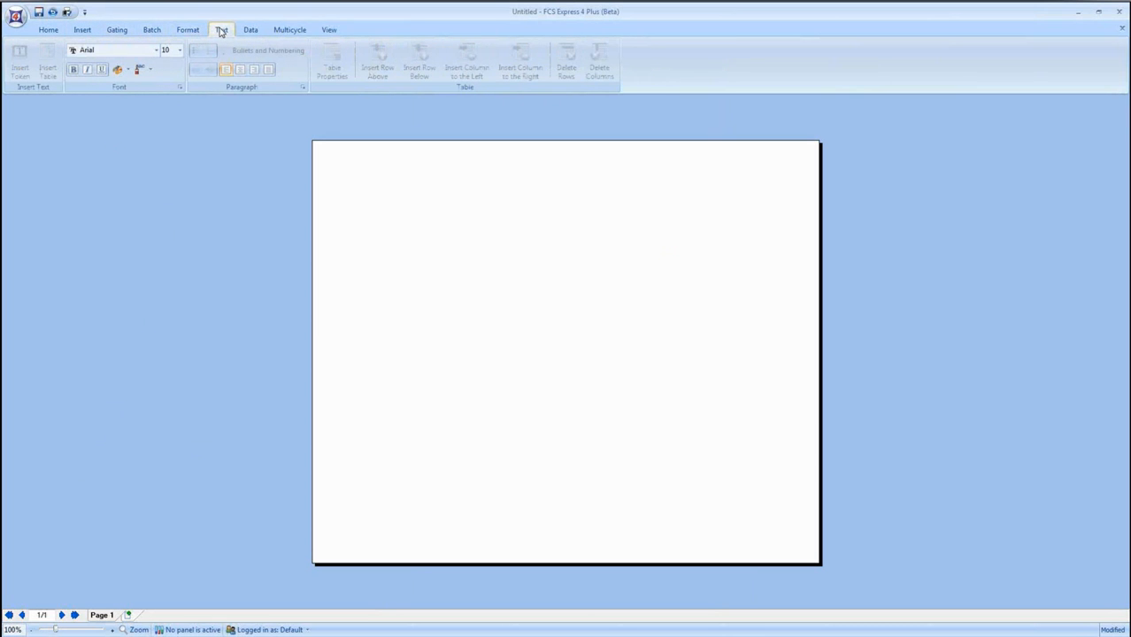
{"action": "left_click", "coordinate": [189, 32]}
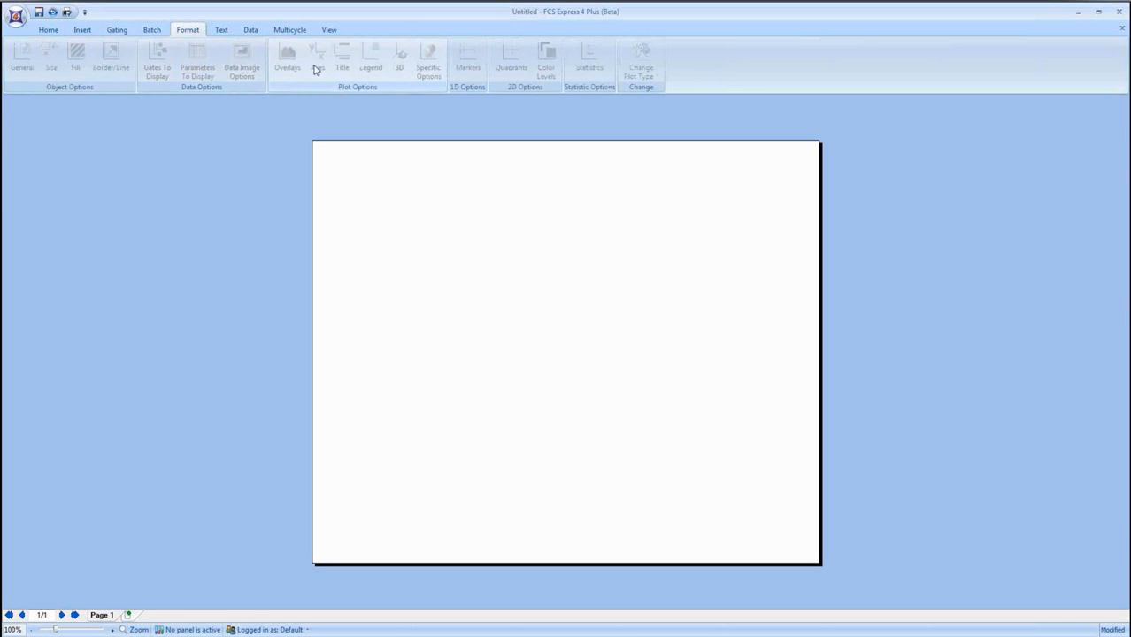
{"action": "left_click", "coordinate": [119, 32]}
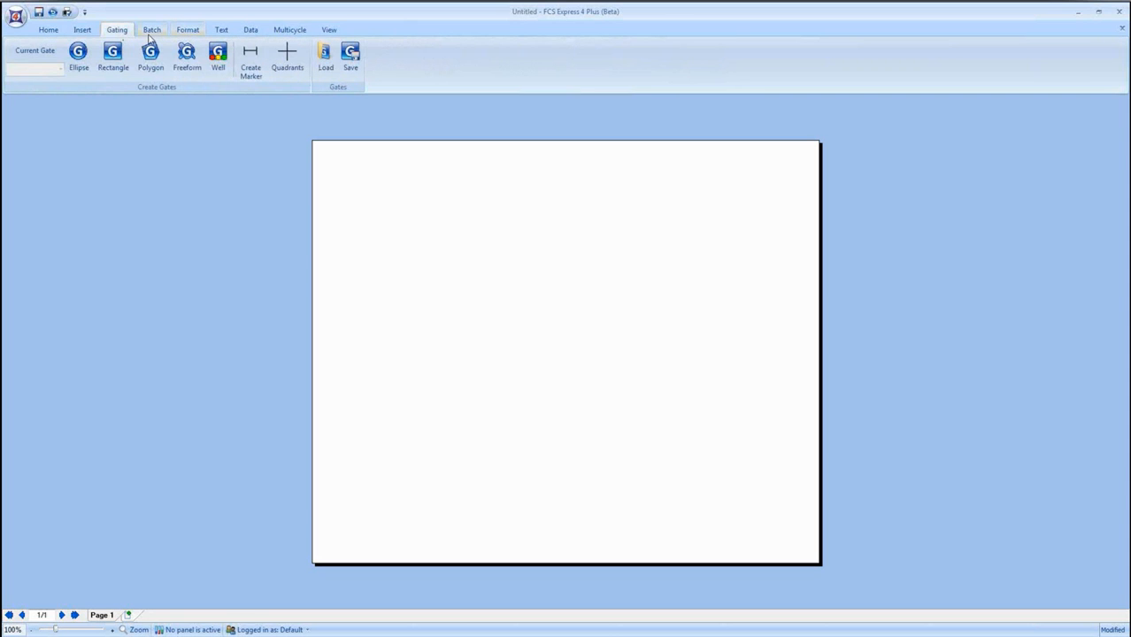
{"action": "left_click", "coordinate": [150, 36]}
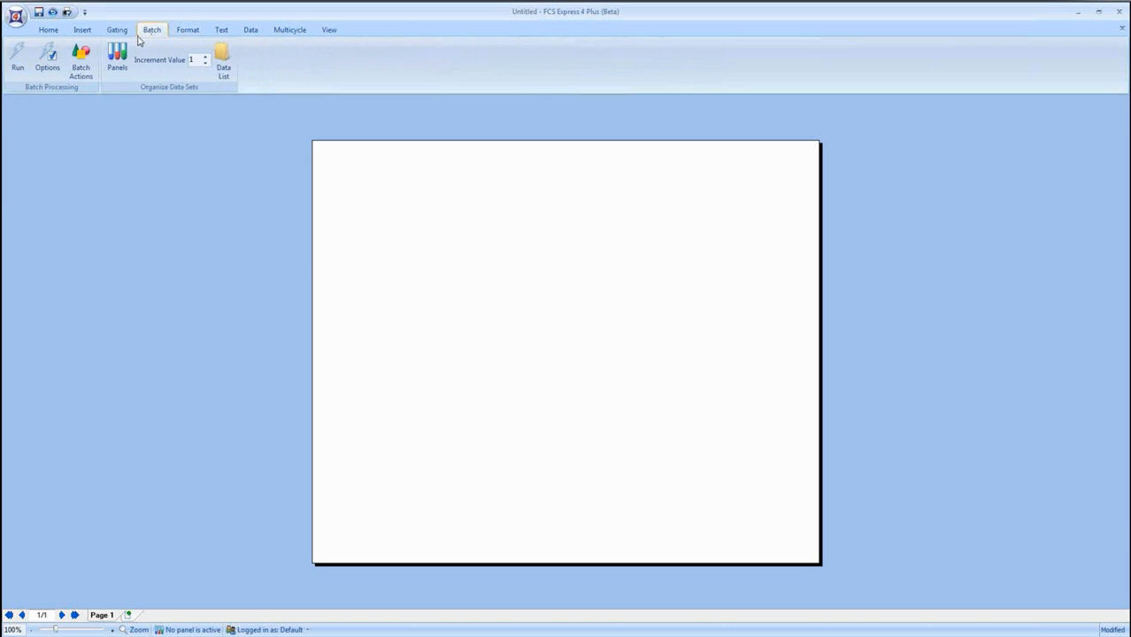
{"action": "left_click", "coordinate": [289, 36]}
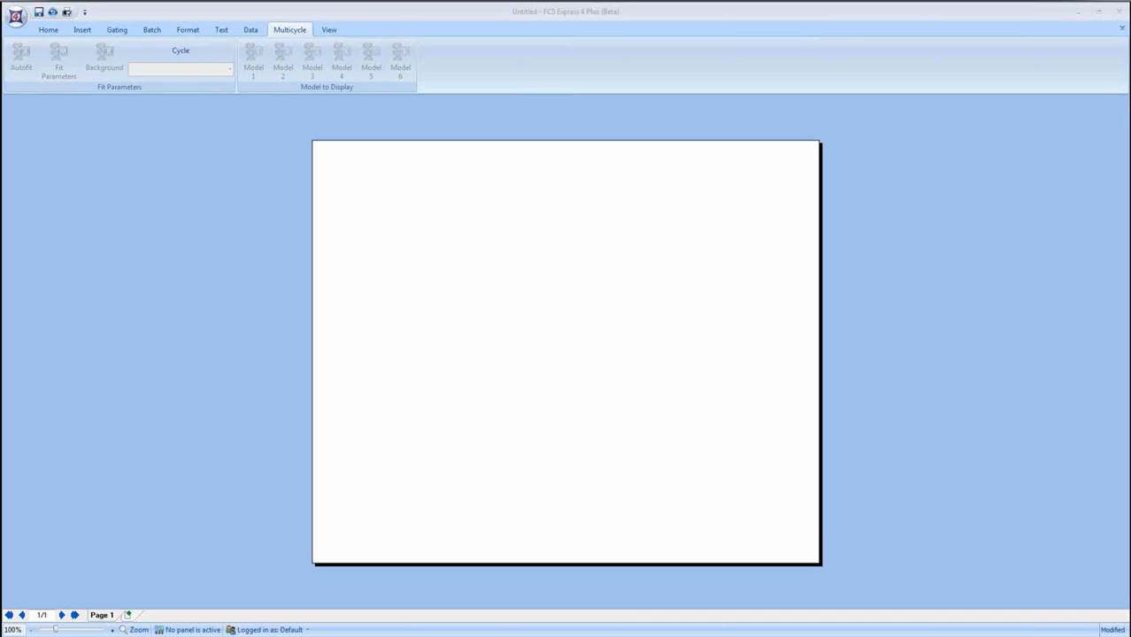
Insert a Color Dot plot in the upper-left area of the blank page.
{"action": "left_click", "coordinate": [82, 31]}
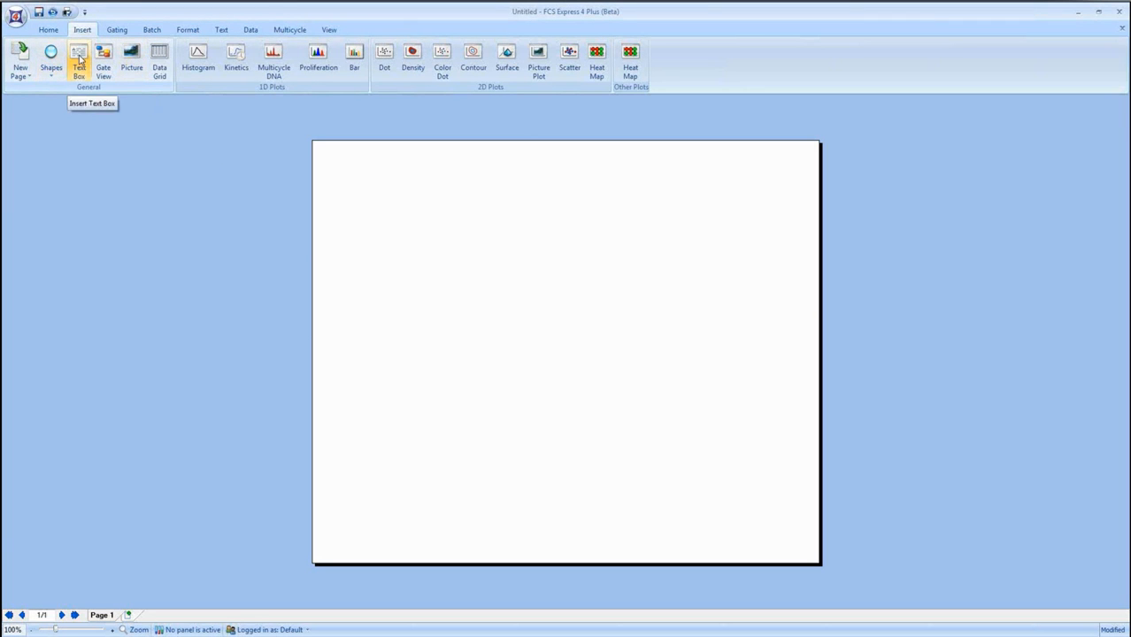
{"action": "left_click", "coordinate": [442, 55]}
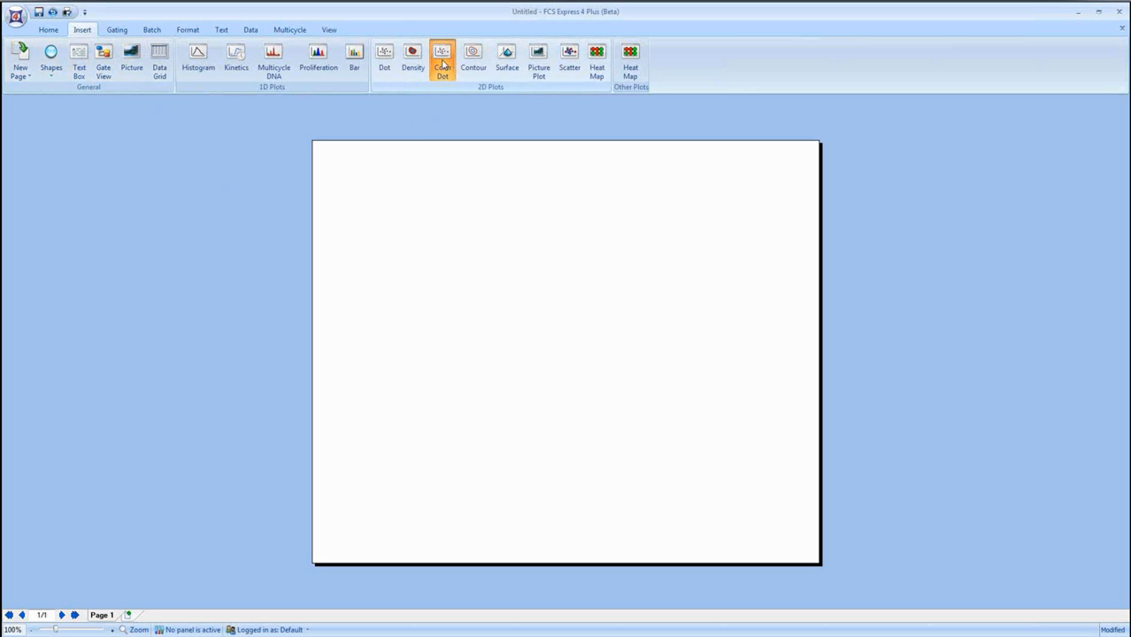
{"action": "left_click_drag", "start_coordinate": [323, 157], "coordinate": [493, 299]}
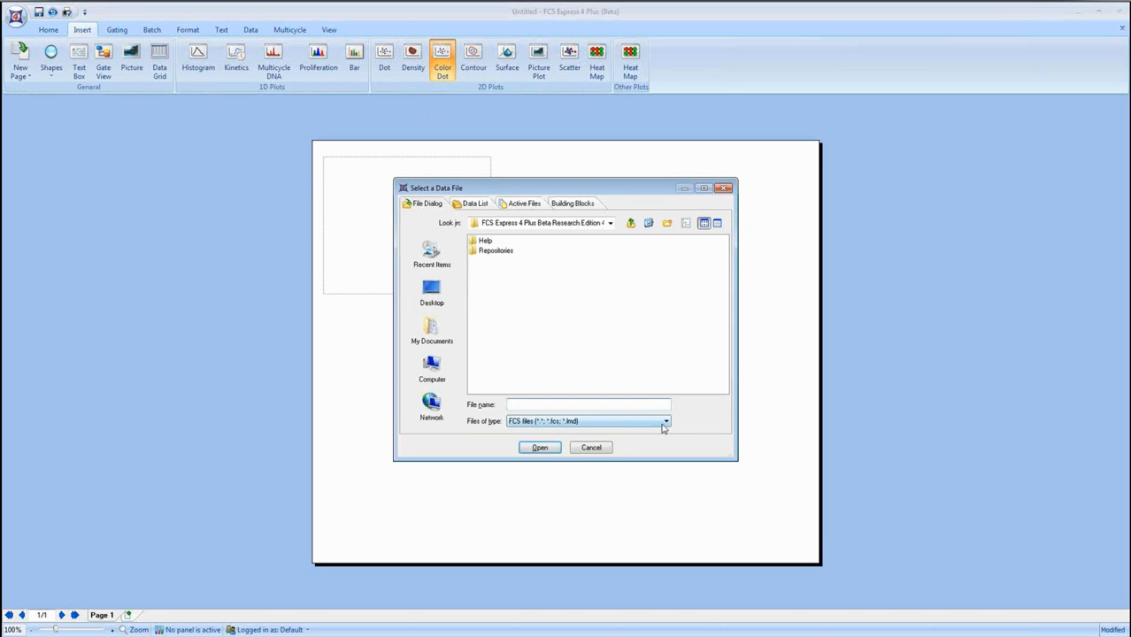
Browse for the plot's data file from the Desktop through Subversion Files and documents to the Webinars folder.
{"action": "left_click", "coordinate": [440, 297]}
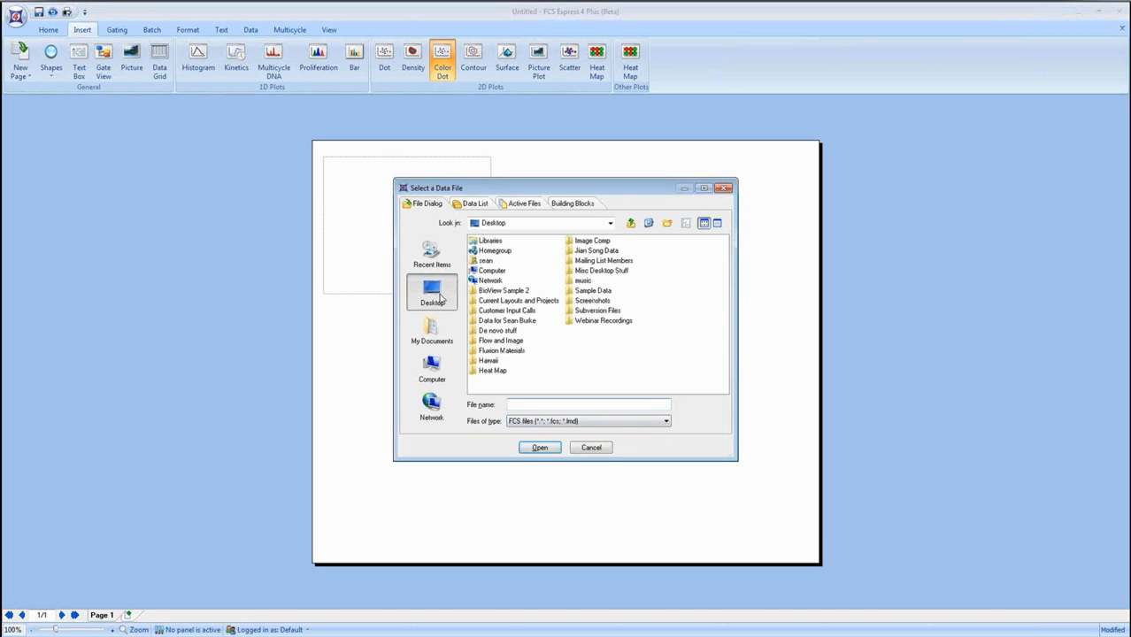
{"action": "left_click", "coordinate": [591, 315]}
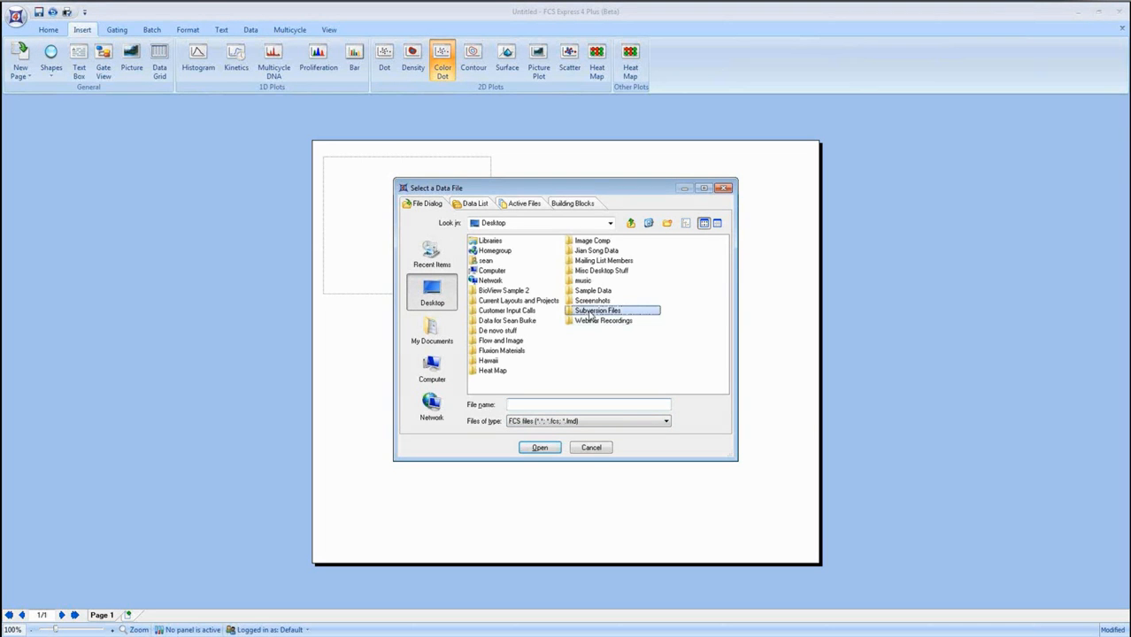
{"action": "double_click", "coordinate": [591, 315]}
{"action": "left_click", "coordinate": [496, 243]}
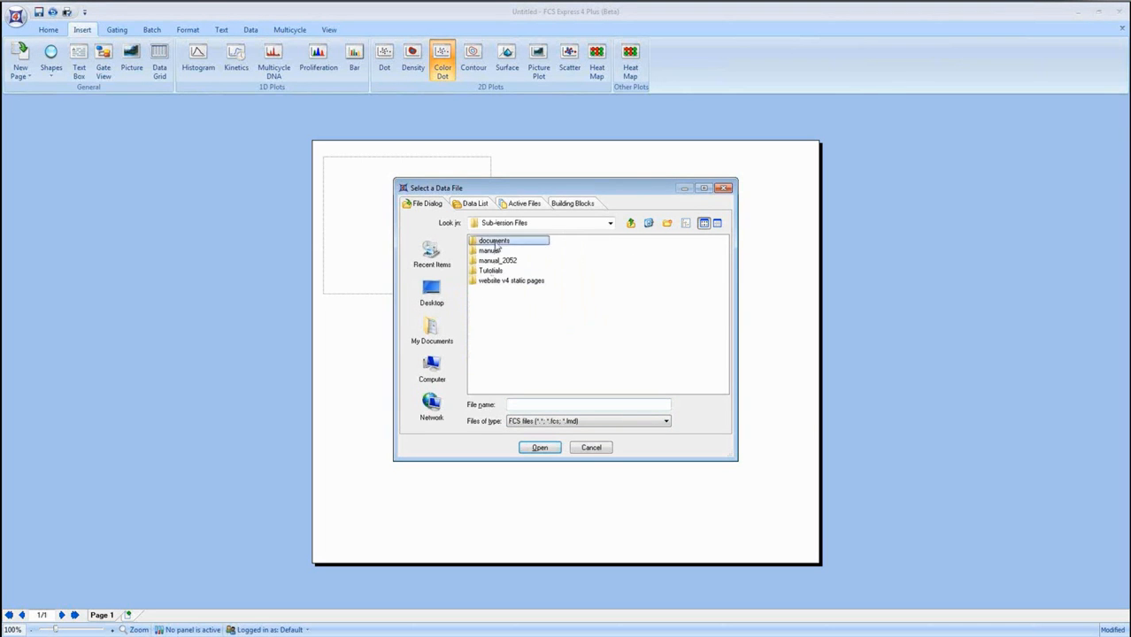
{"action": "double_click", "coordinate": [496, 243]}
{"action": "left_click", "coordinate": [494, 341]}
{"action": "double_click", "coordinate": [493, 340]}
Find the LifeTech Webinar folder and open its data subfolders down to Cell Cycle.
{"action": "left_click", "coordinate": [643, 325]}
{"action": "key", "text": "l"}
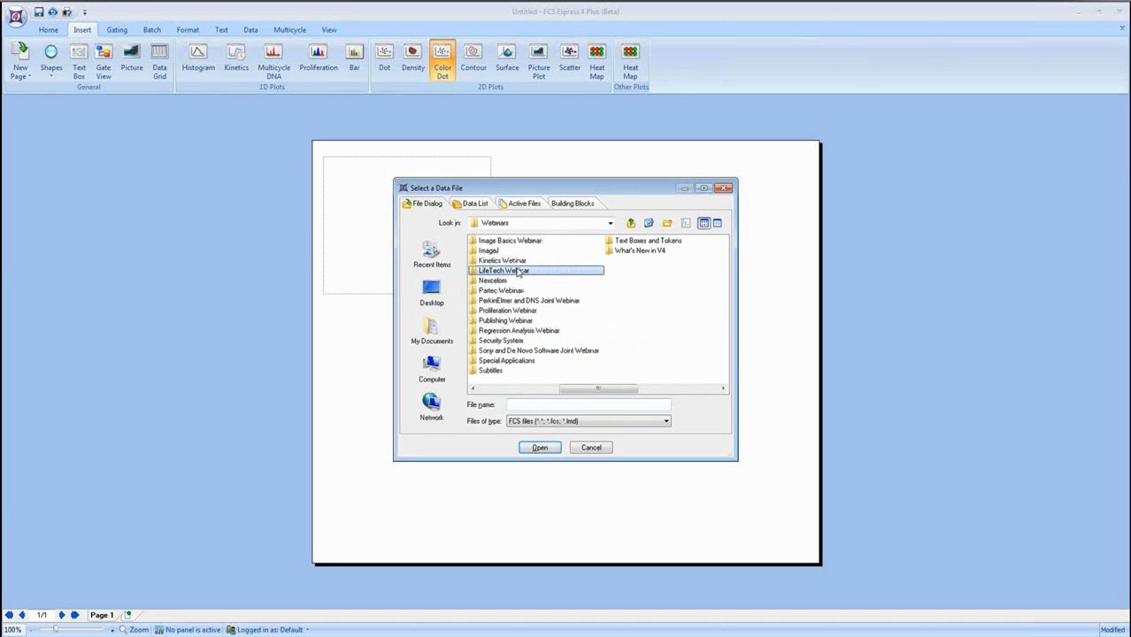
{"action": "double_click", "coordinate": [518, 272]}
{"action": "double_click", "coordinate": [514, 242]}
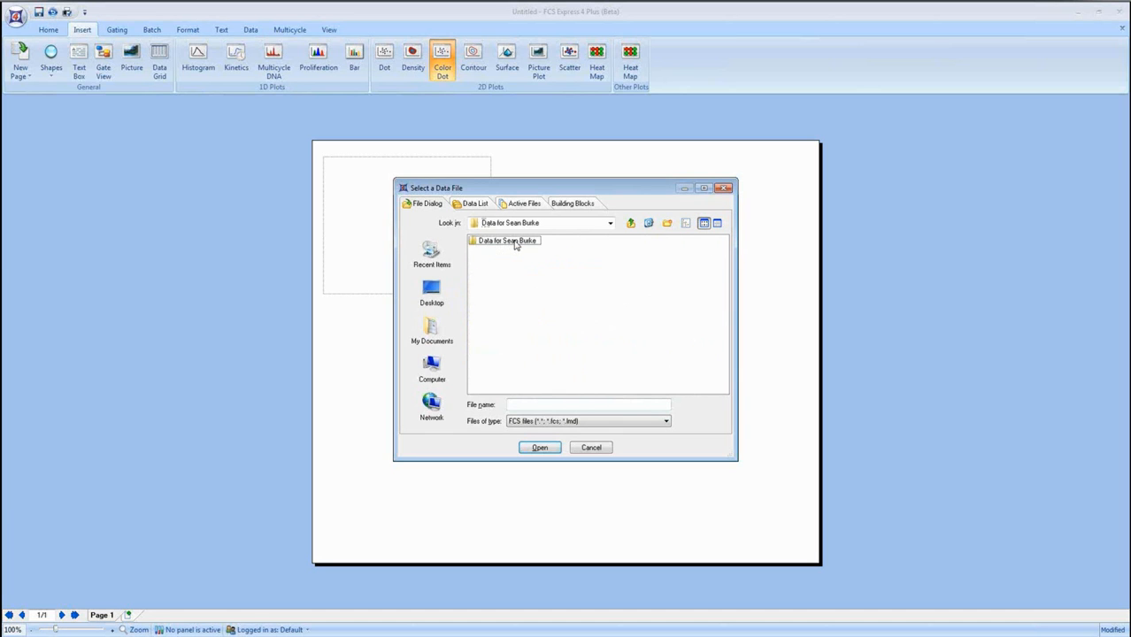
{"action": "double_click", "coordinate": [513, 242]}
{"action": "double_click", "coordinate": [496, 251]}
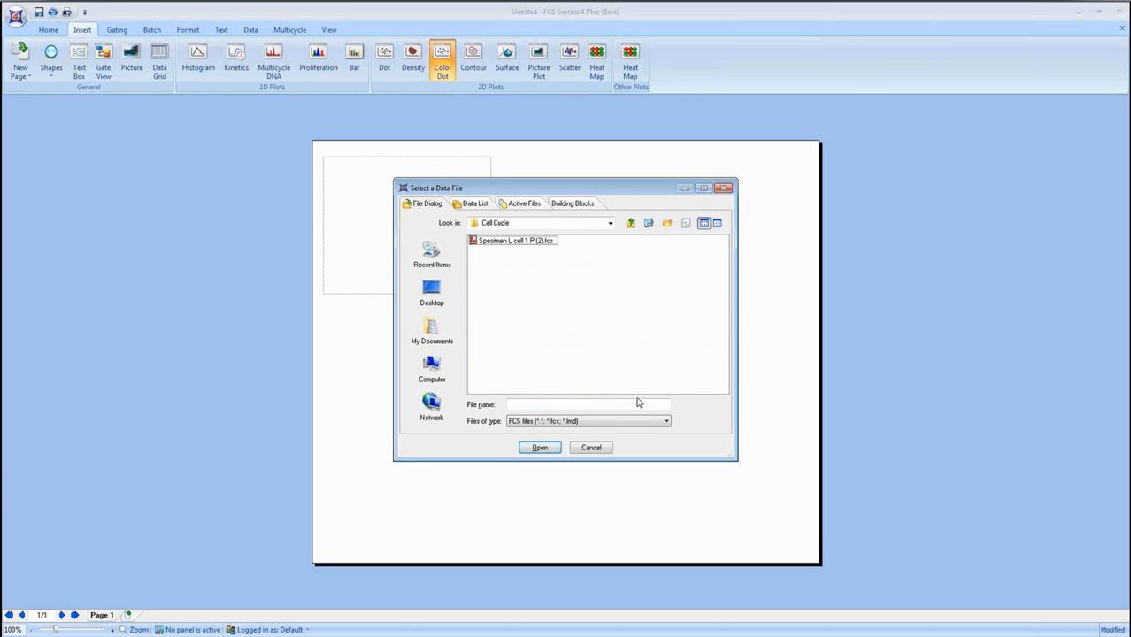
Check the supported file types and load Specimen L cell 1 PI(2).fcs into the plot as an FCS file.
{"action": "left_click", "coordinate": [665, 421]}
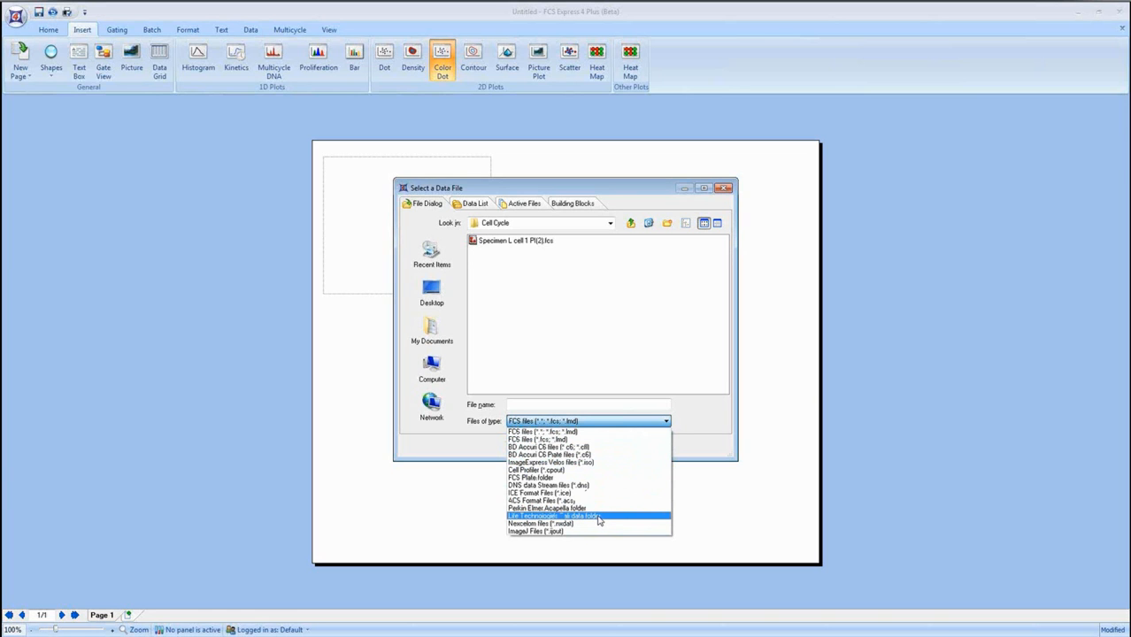
{"action": "left_click", "coordinate": [607, 235]}
{"action": "left_click", "coordinate": [522, 240]}
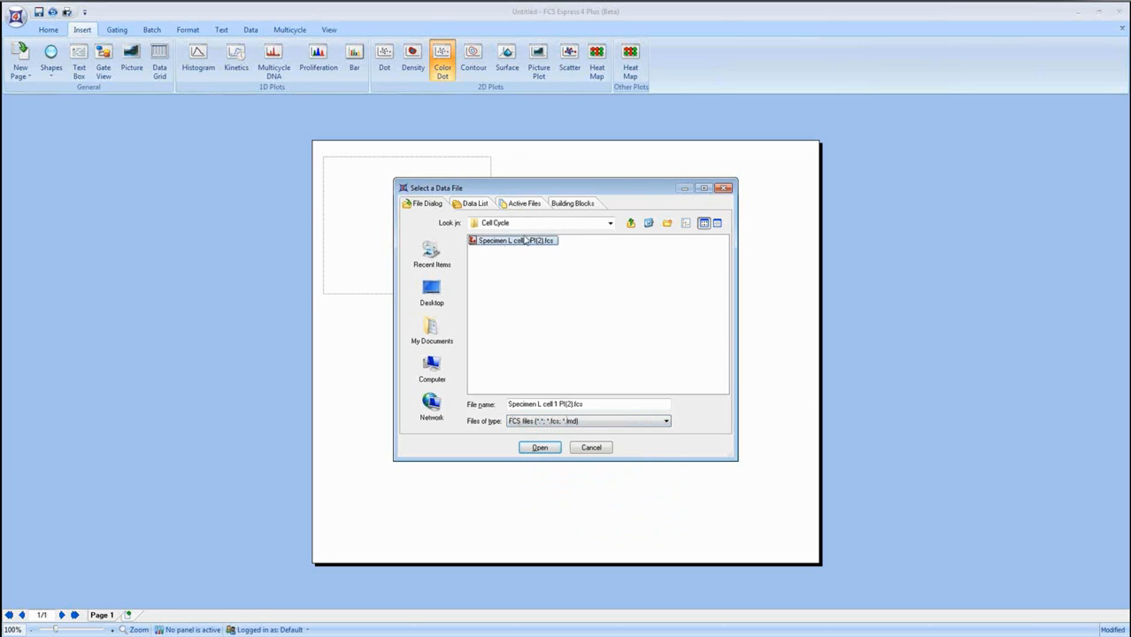
{"action": "left_click", "coordinate": [540, 448]}
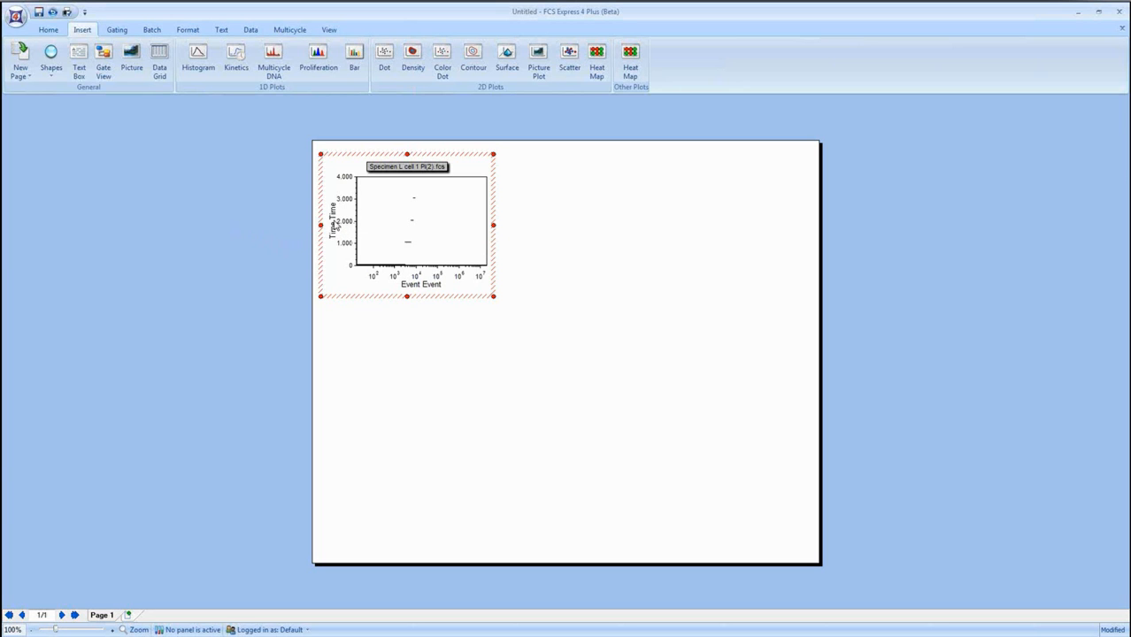
Set the dot plot's Y axis parameter to SSC-A and its X axis parameter to FSC-A.
{"action": "left_click", "coordinate": [337, 226]}
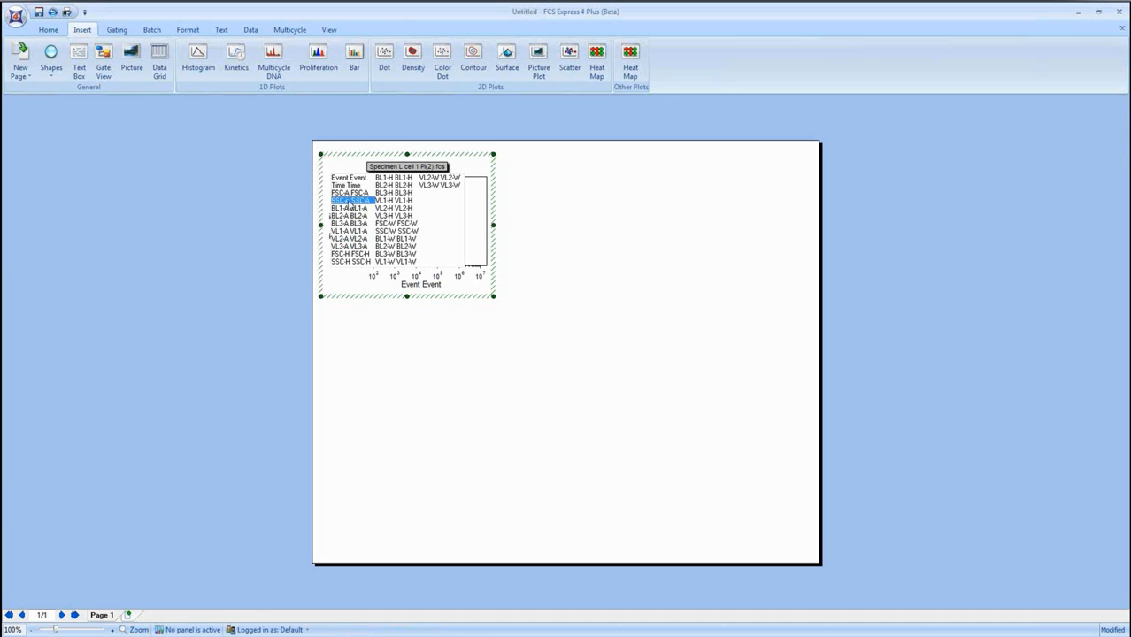
{"action": "left_click", "coordinate": [348, 202]}
{"action": "left_click", "coordinate": [421, 285]}
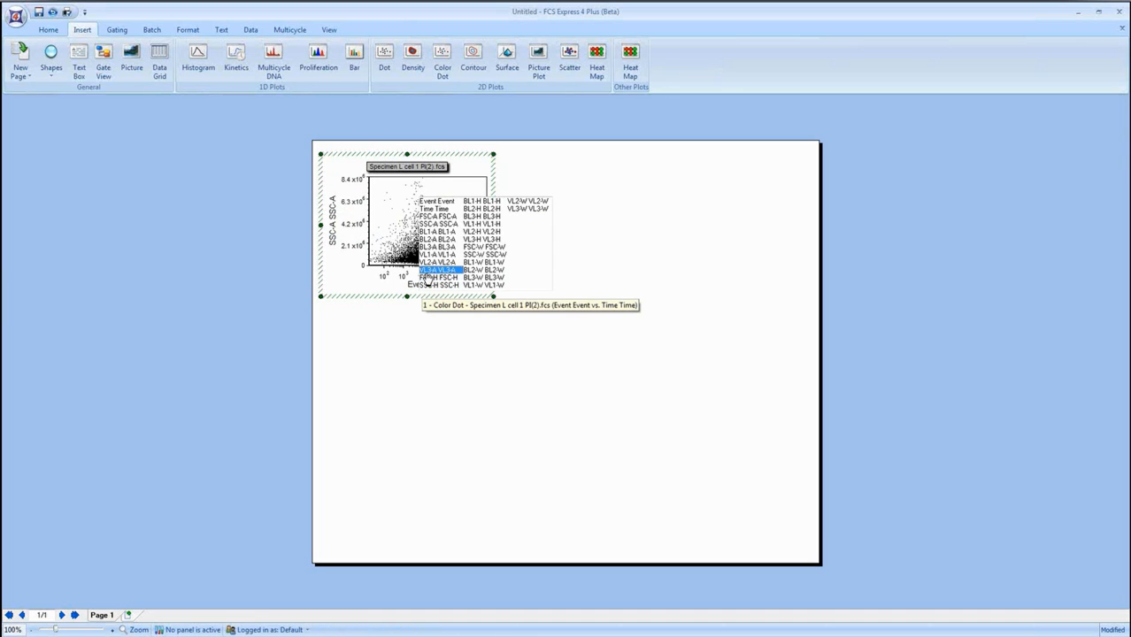
{"action": "left_click", "coordinate": [436, 219]}
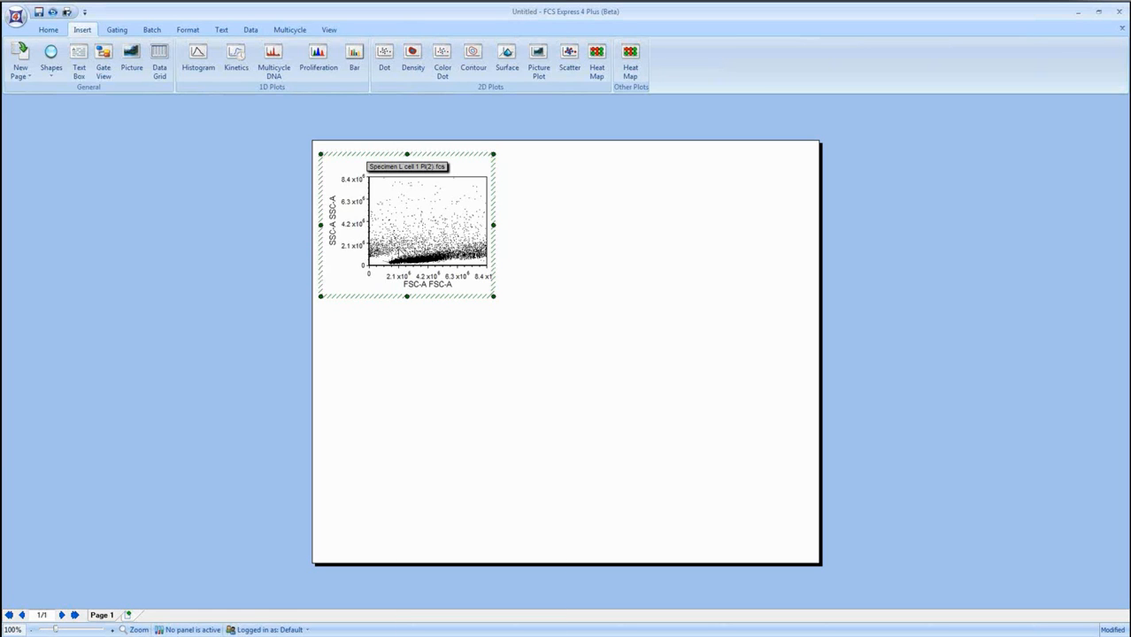
Examine the dot plot's Y and X axis settings and its binned dot specific options, leaving the formatting unchanged.
{"action": "right_click", "coordinate": [398, 249]}
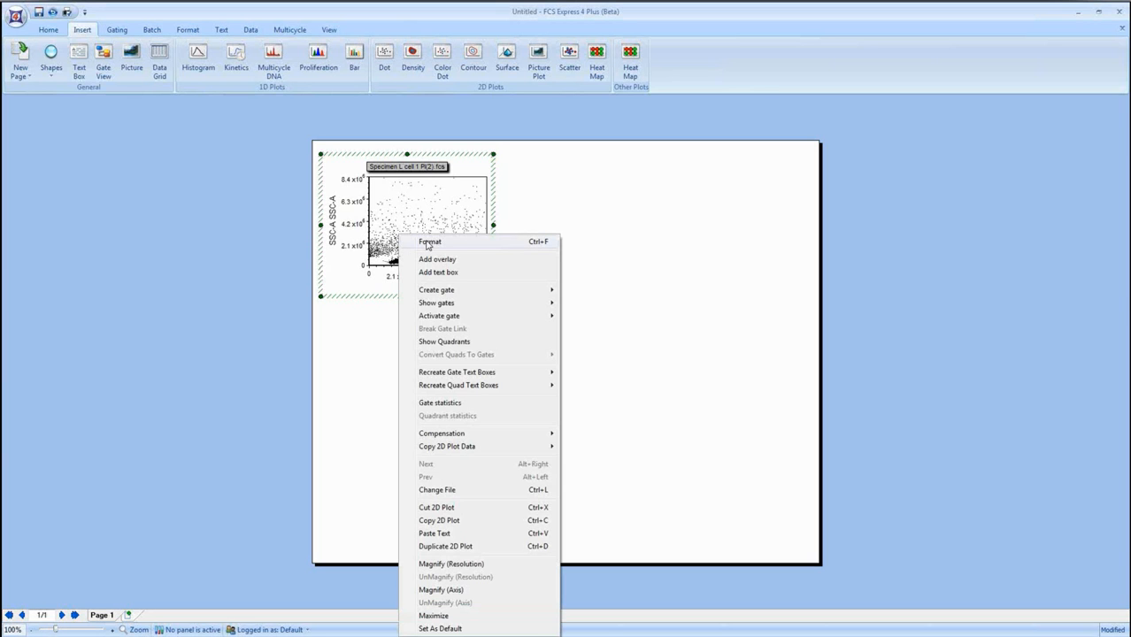
{"action": "left_click", "coordinate": [428, 243]}
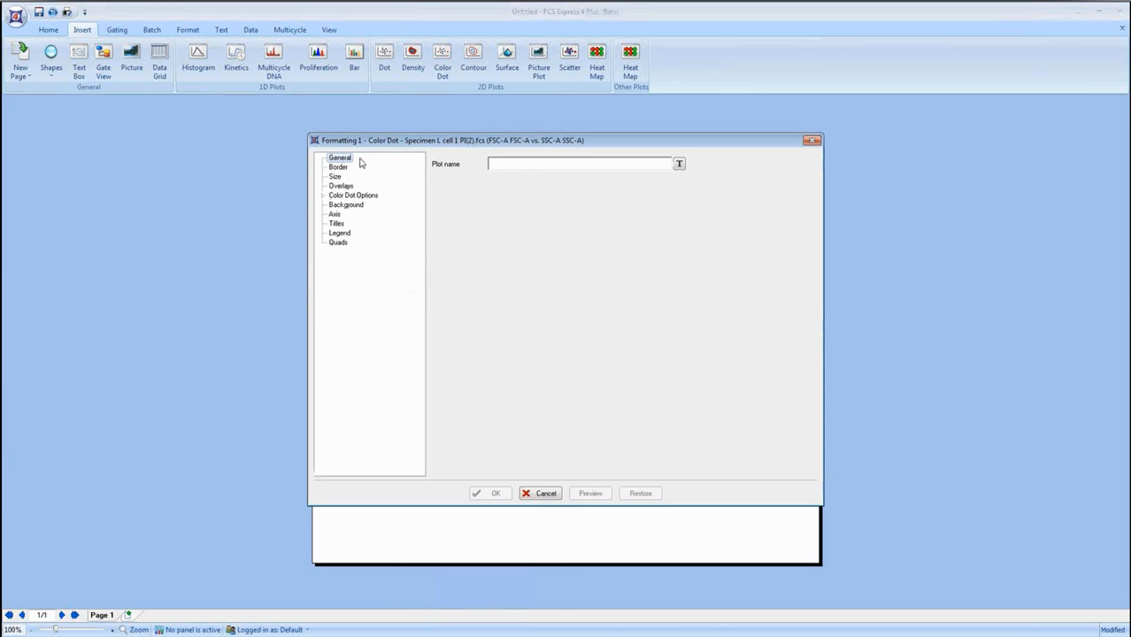
{"action": "left_click_drag", "start_coordinate": [392, 143], "coordinate": [594, 144]}
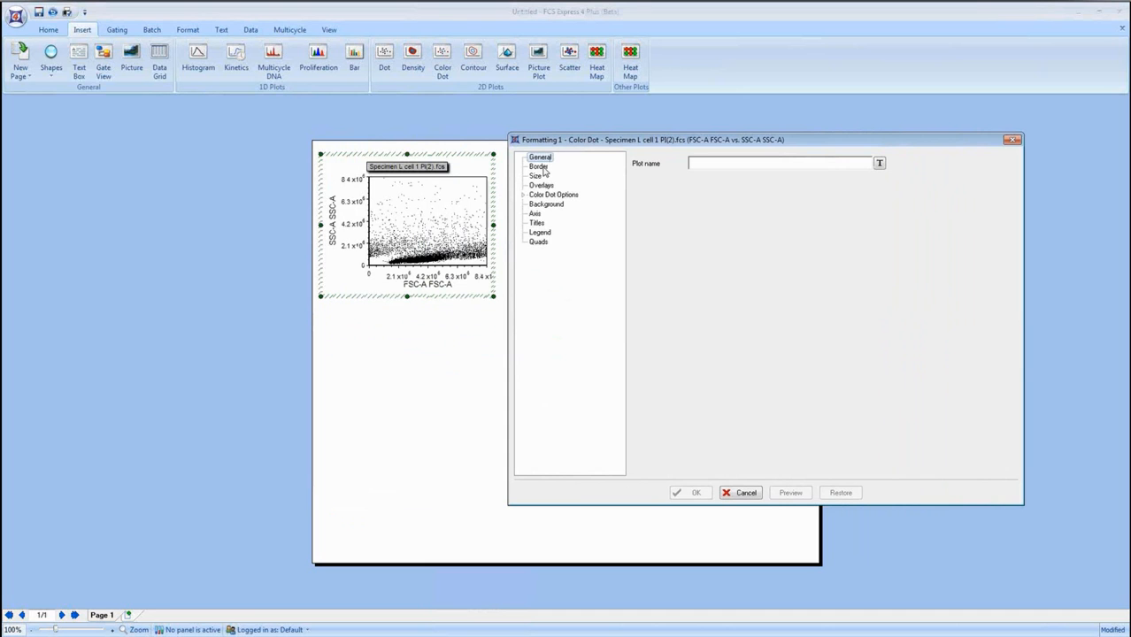
{"action": "left_click", "coordinate": [534, 213]}
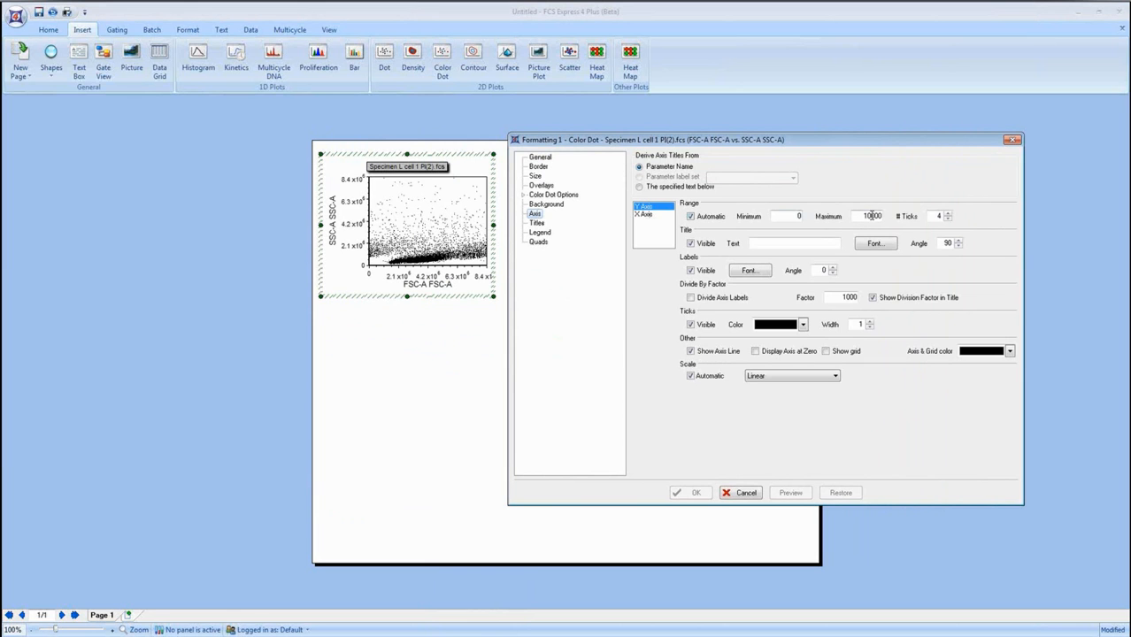
{"action": "left_click", "coordinate": [643, 215]}
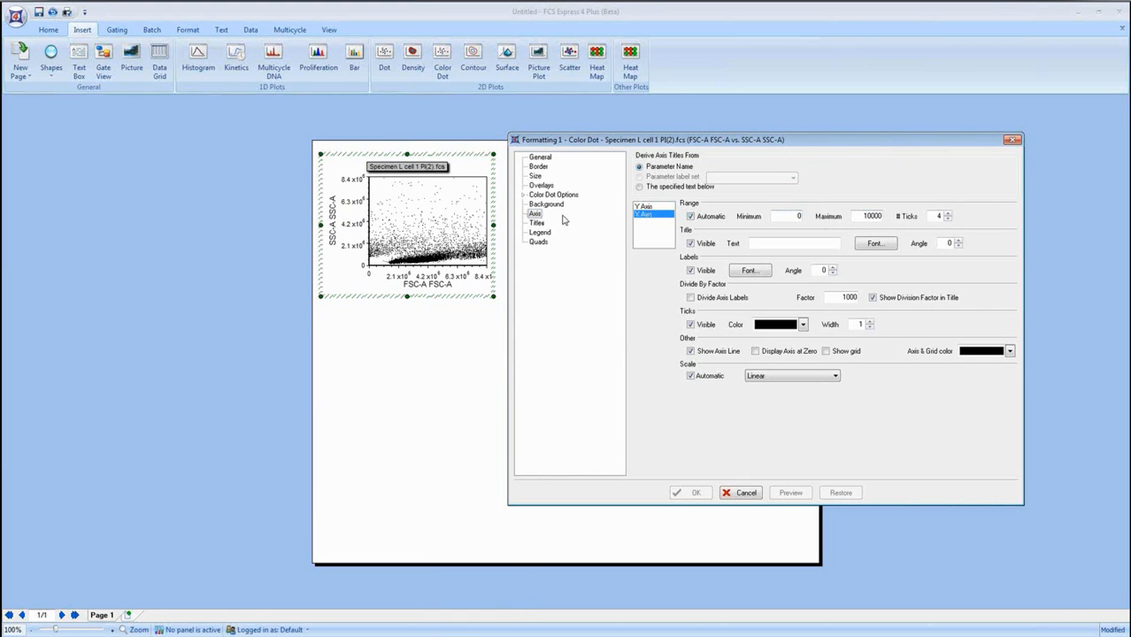
{"action": "left_click", "coordinate": [522, 195]}
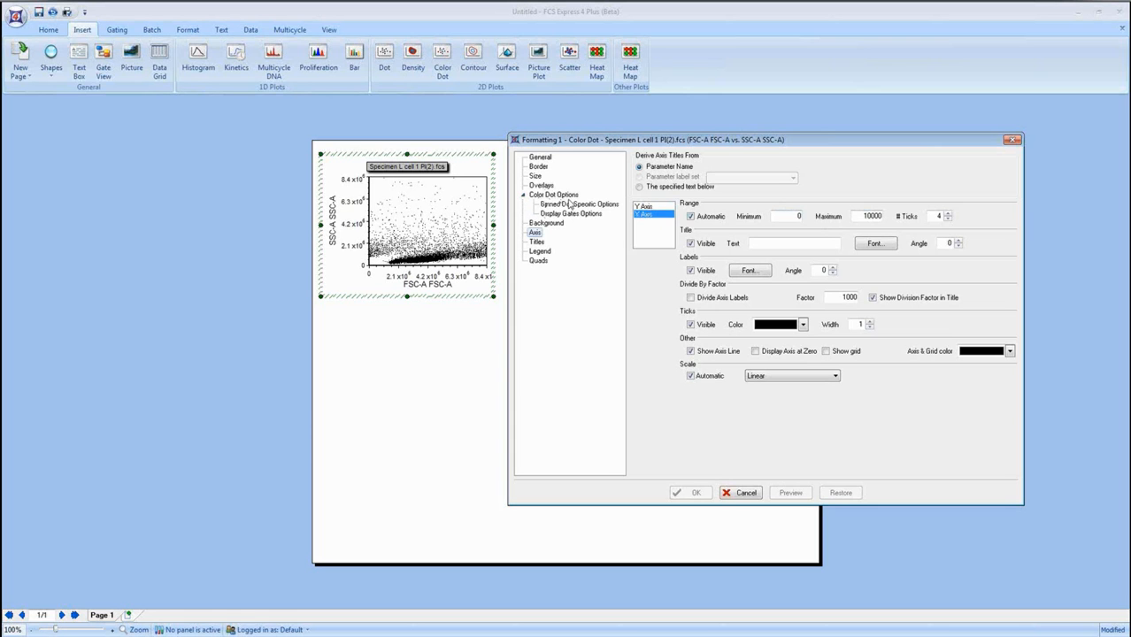
{"action": "left_click", "coordinate": [570, 204]}
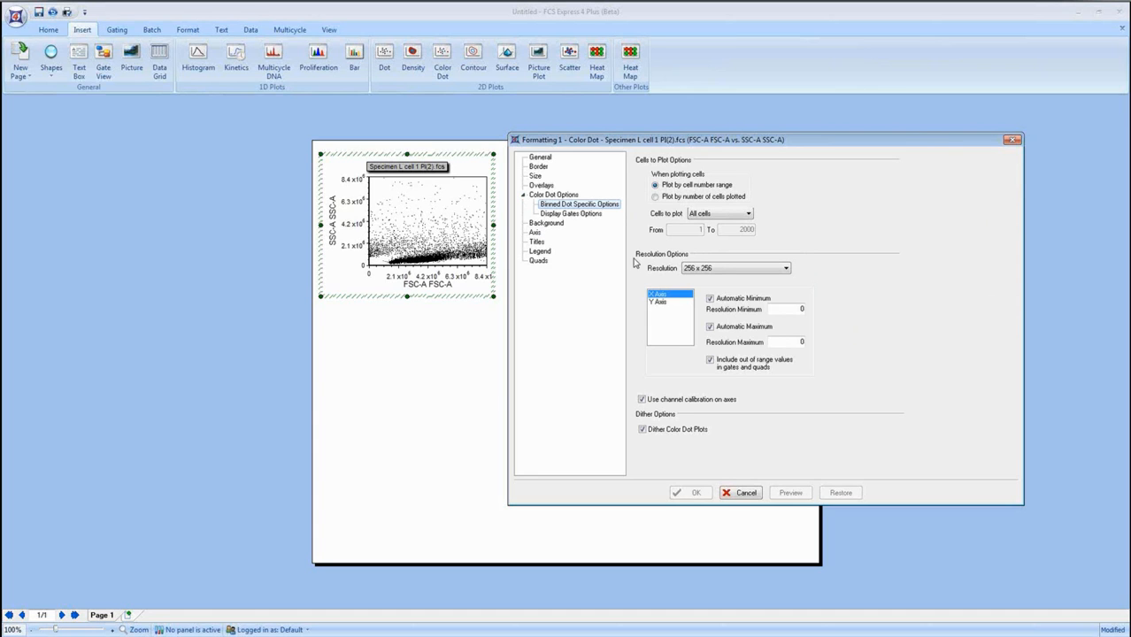
{"action": "left_click", "coordinate": [746, 494]}
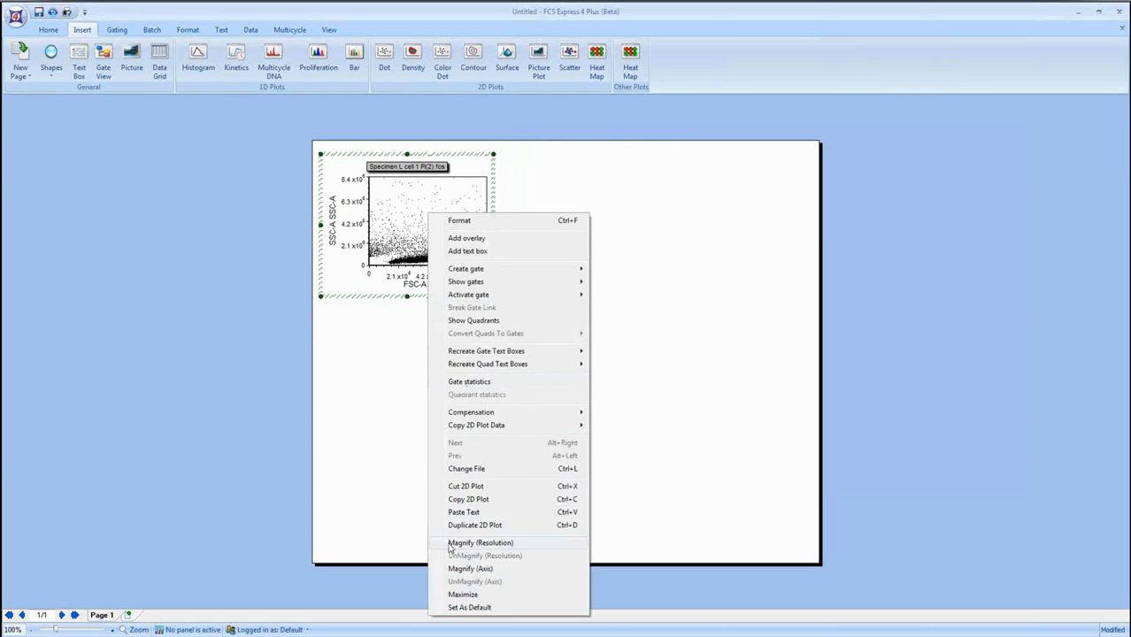
Magnify the resolution of the FSC-A versus SSC-A plot twice around the dense cell population.
{"action": "left_click", "coordinate": [509, 548]}
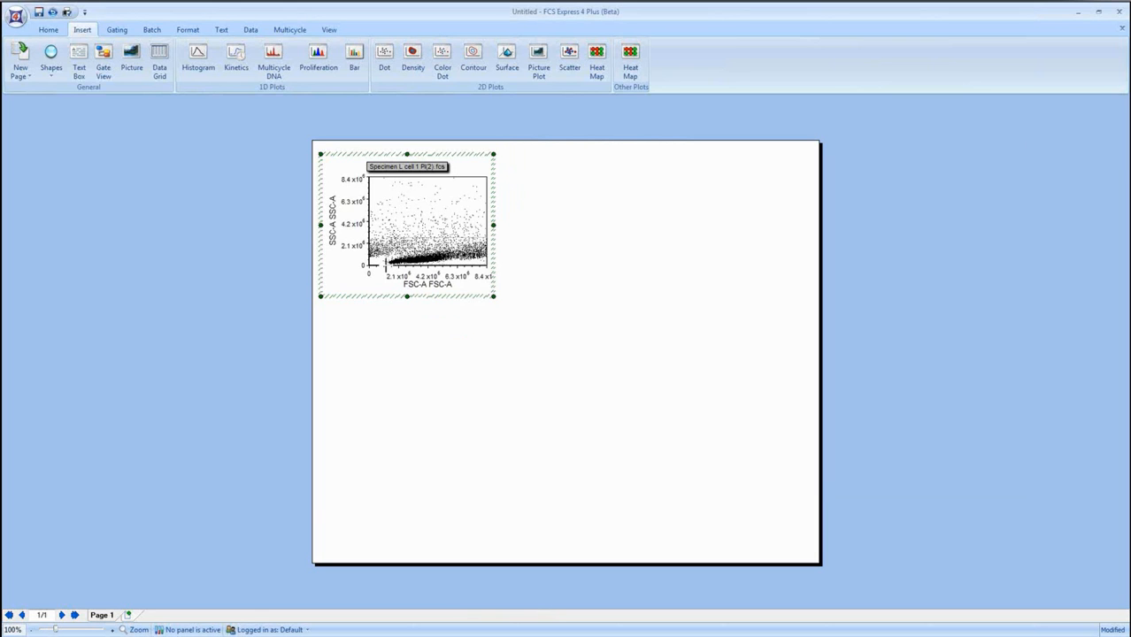
{"action": "left_click_drag", "start_coordinate": [487, 237], "coordinate": [386, 266]}
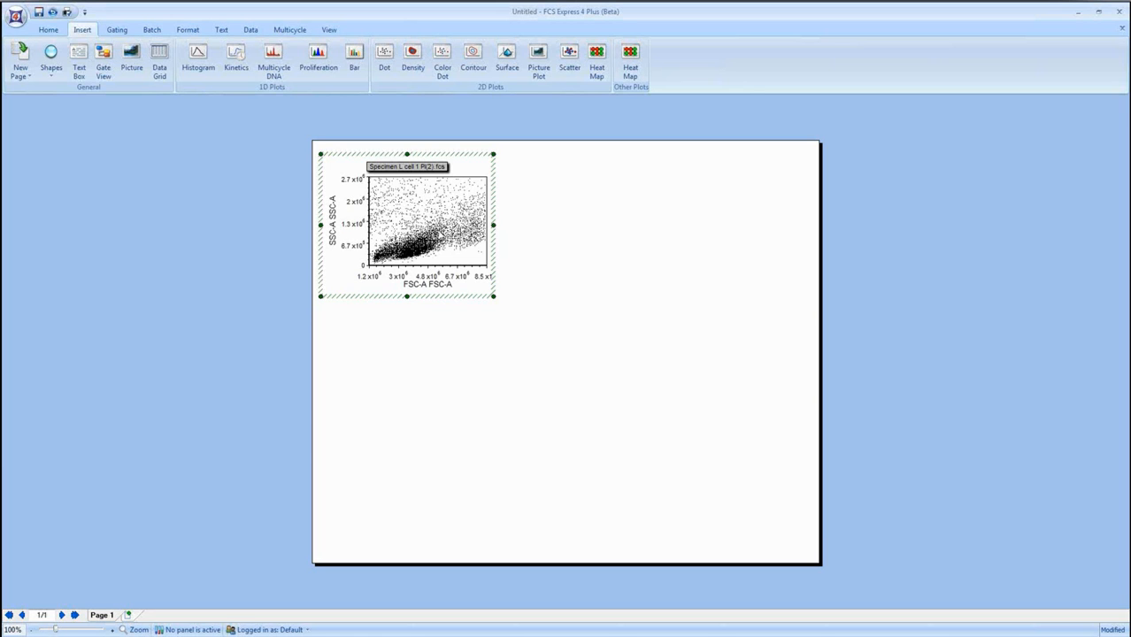
{"action": "right_click", "coordinate": [451, 205]}
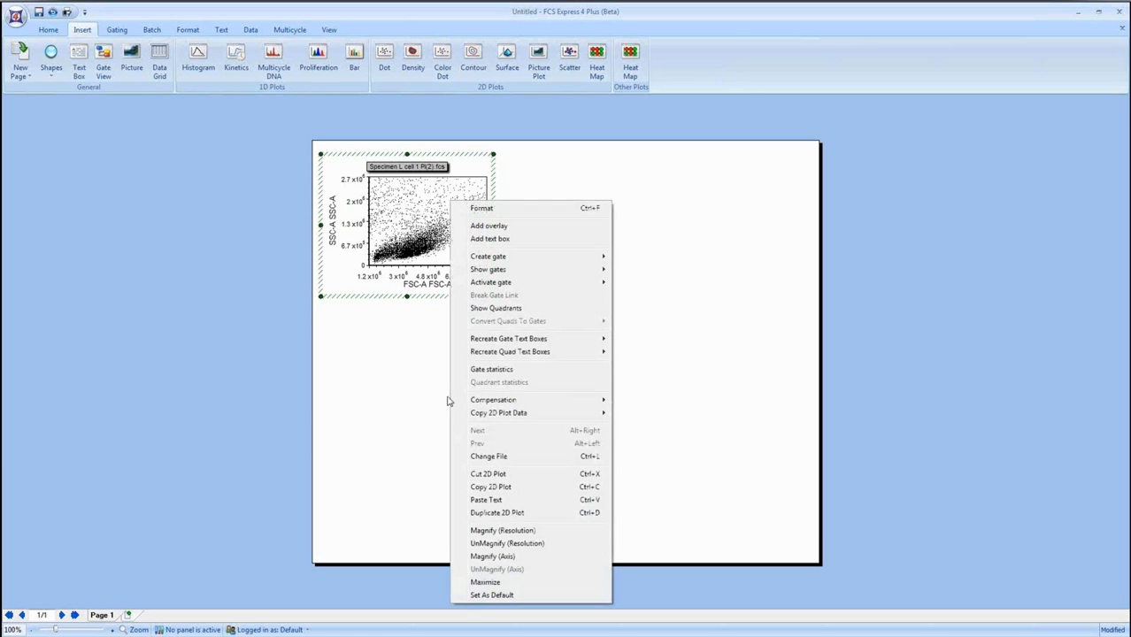
{"action": "left_click", "coordinate": [498, 531]}
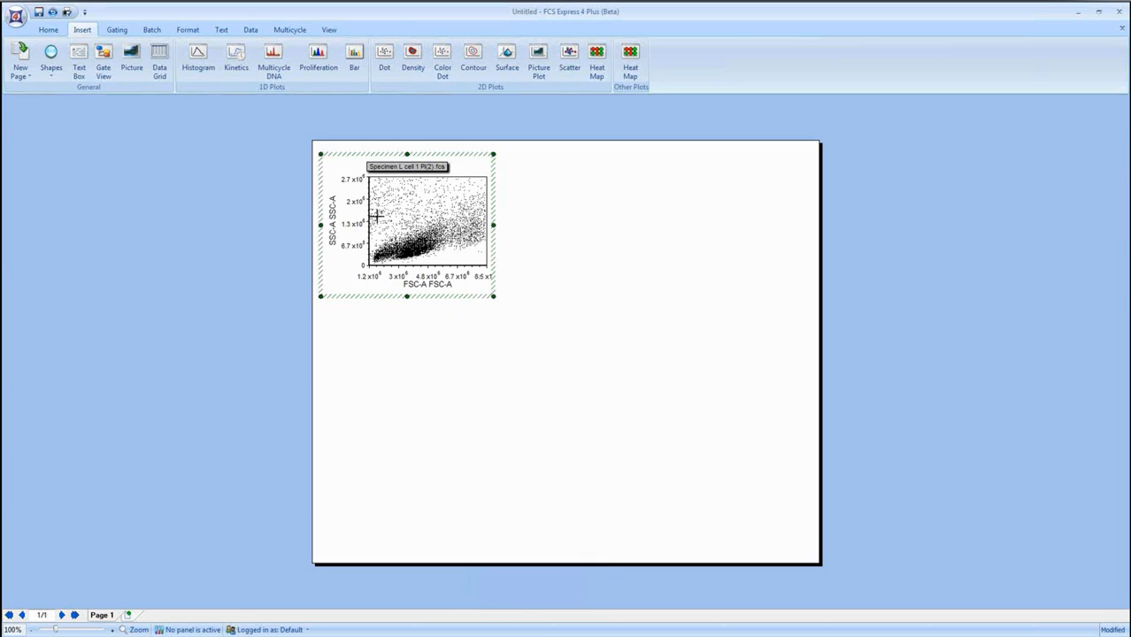
{"action": "left_click_drag", "start_coordinate": [440, 260], "coordinate": [491, 278]}
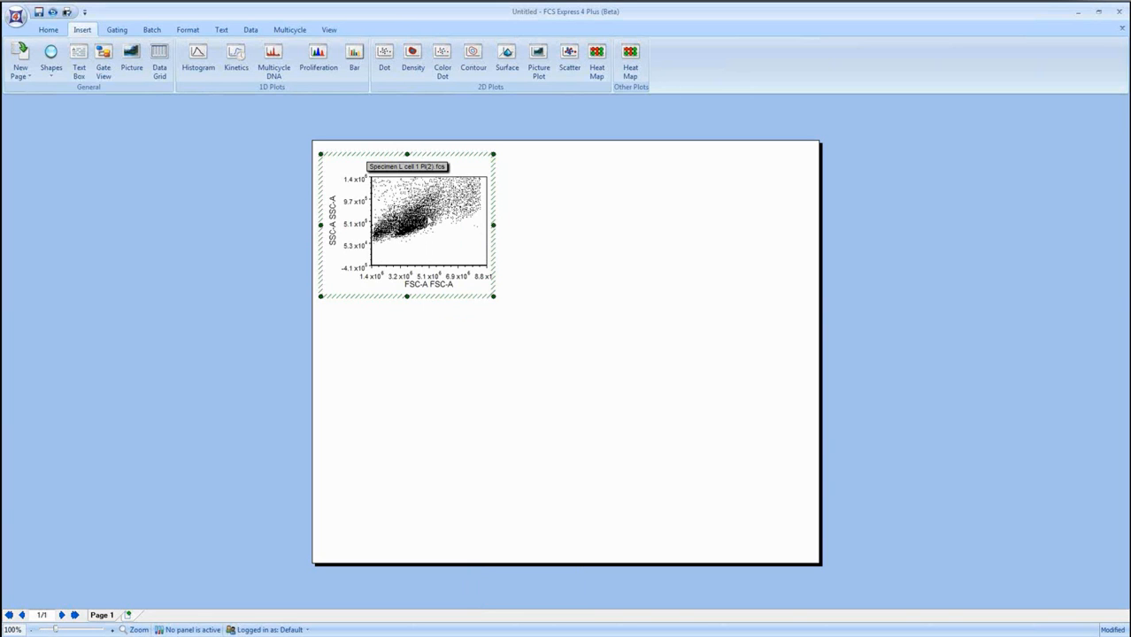
{"action": "left_click", "coordinate": [218, 238]}
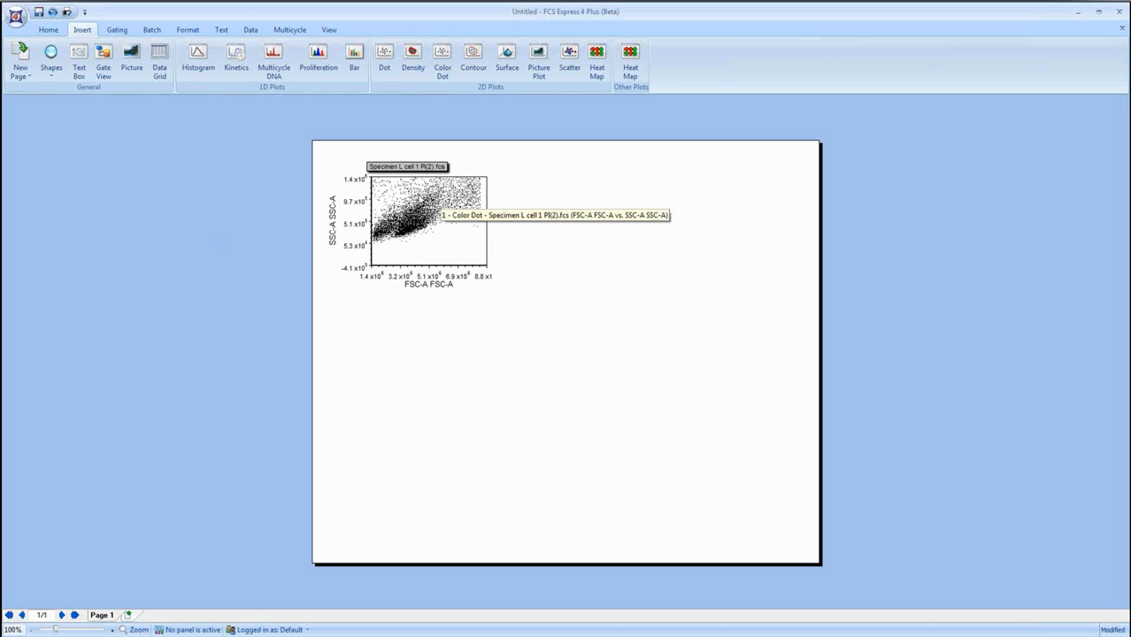
Draw a polygon gate around the main population in the FSC-A versus SSC-A plot and name it Live Cells, including its events.
{"action": "left_click", "coordinate": [118, 30]}
{"action": "left_click", "coordinate": [153, 60]}
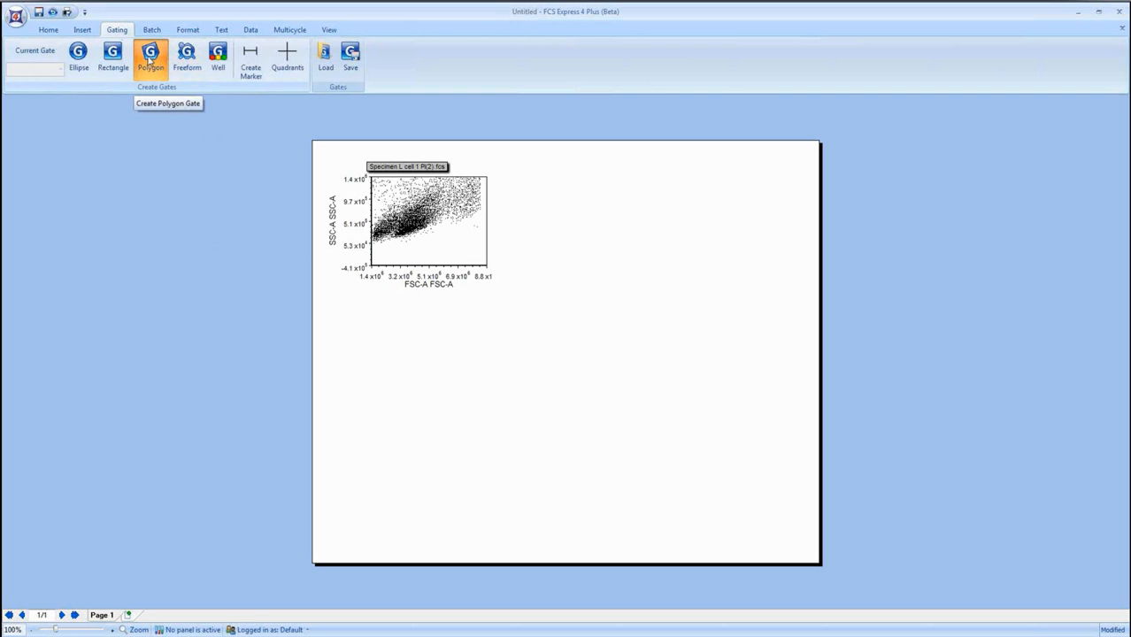
{"action": "left_click", "coordinate": [426, 182]}
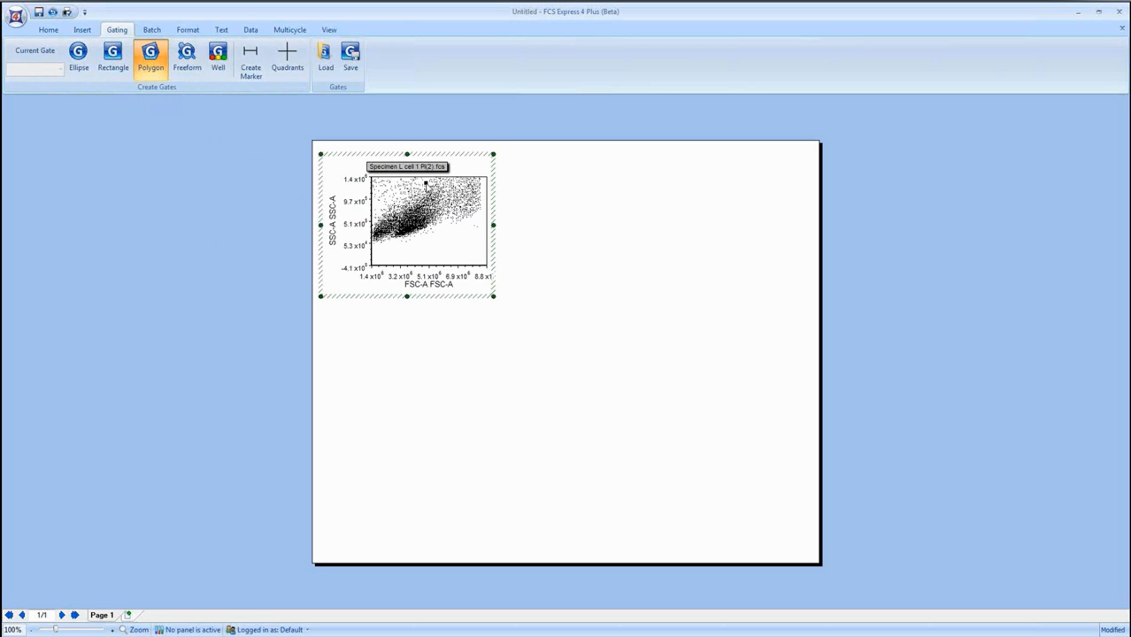
{"action": "left_click", "coordinate": [397, 240]}
{"action": "left_click", "coordinate": [437, 232]}
{"action": "left_click", "coordinate": [468, 212]}
{"action": "left_click", "coordinate": [472, 189]}
{"action": "left_click", "coordinate": [457, 181]}
{"action": "double_click", "coordinate": [436, 185]}
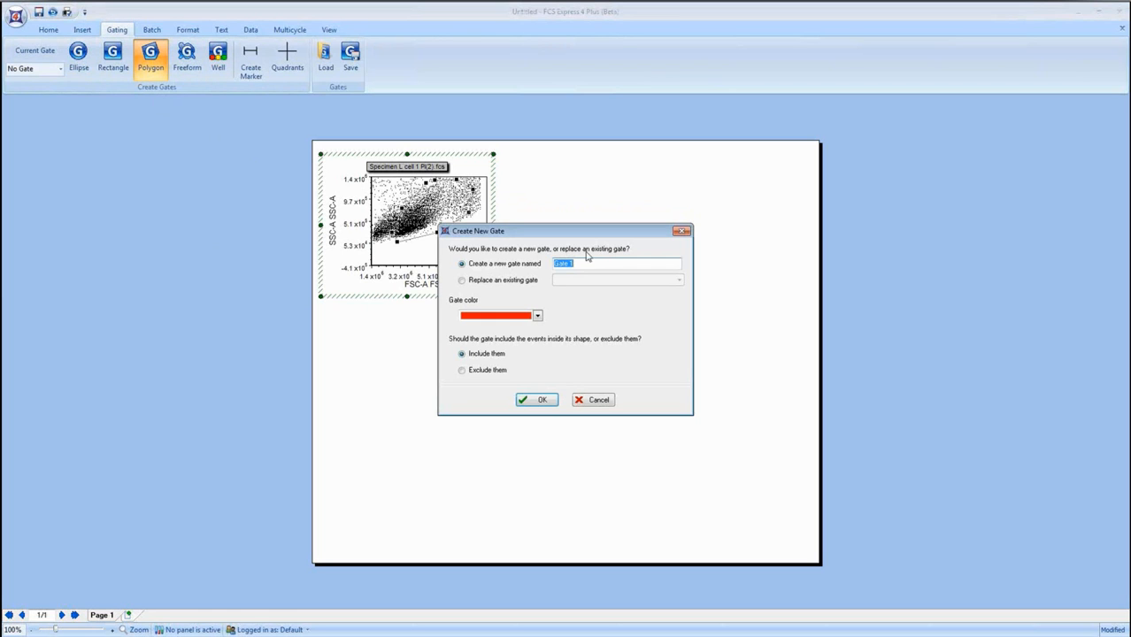
{"action": "type", "text": "Live Cells"}
{"action": "left_click", "coordinate": [549, 398]}
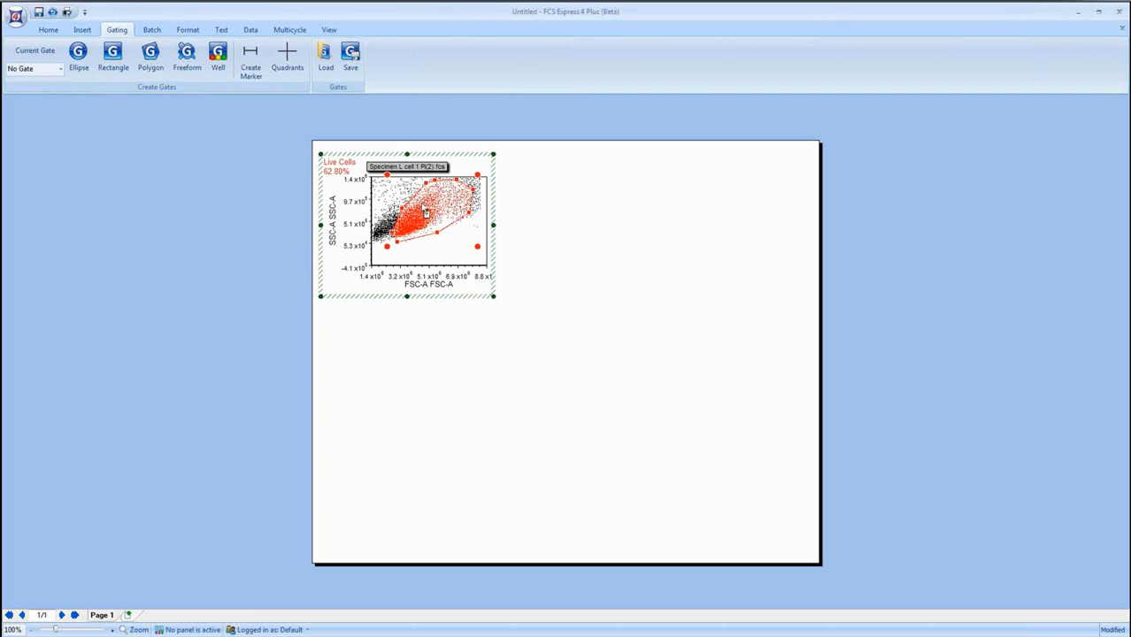
Move the Live Cells label into the empty area below the gate and shift the gate slightly.
{"action": "left_click", "coordinate": [350, 170]}
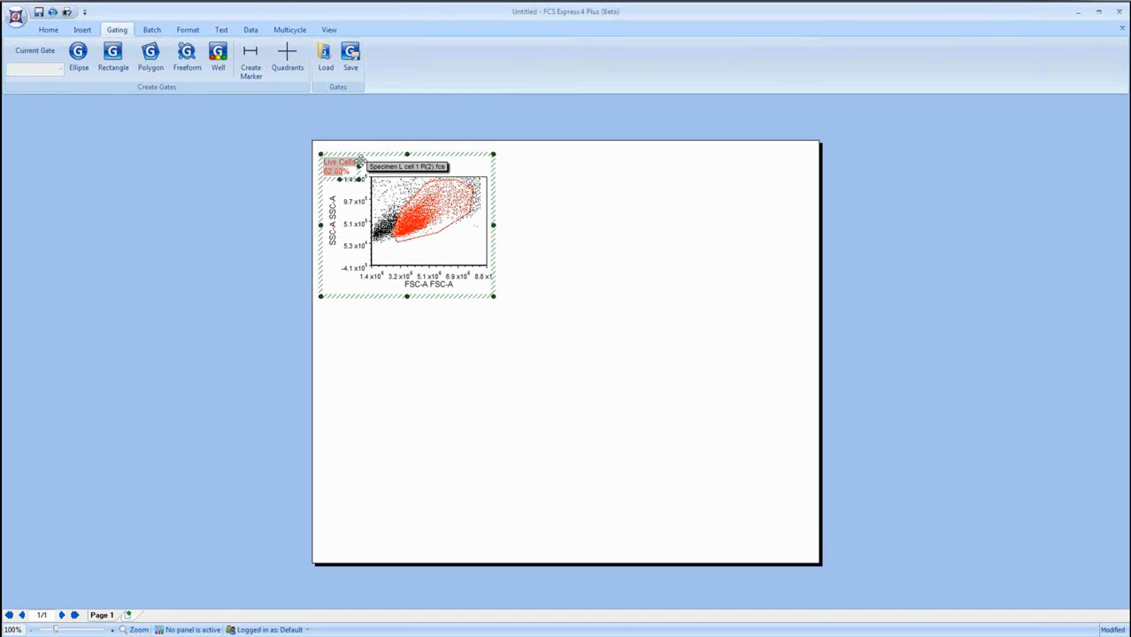
{"action": "left_click_drag", "start_coordinate": [359, 161], "coordinate": [474, 246]}
{"action": "left_click", "coordinate": [457, 211]}
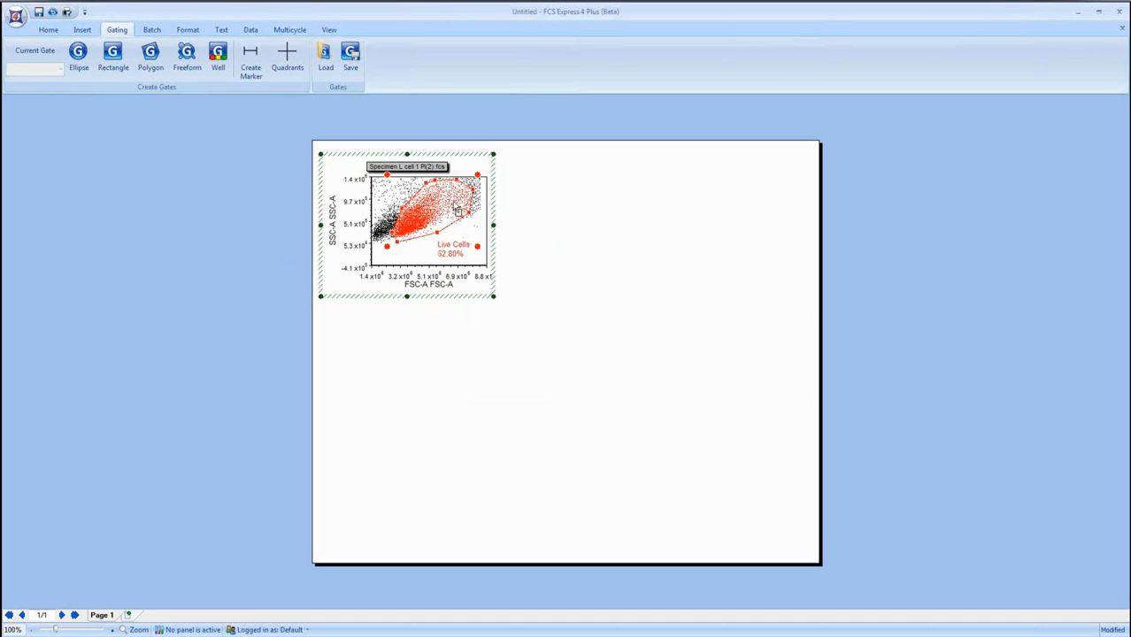
{"action": "left_click_drag", "start_coordinate": [453, 209], "coordinate": [448, 215]}
{"action": "left_click", "coordinate": [240, 240]}
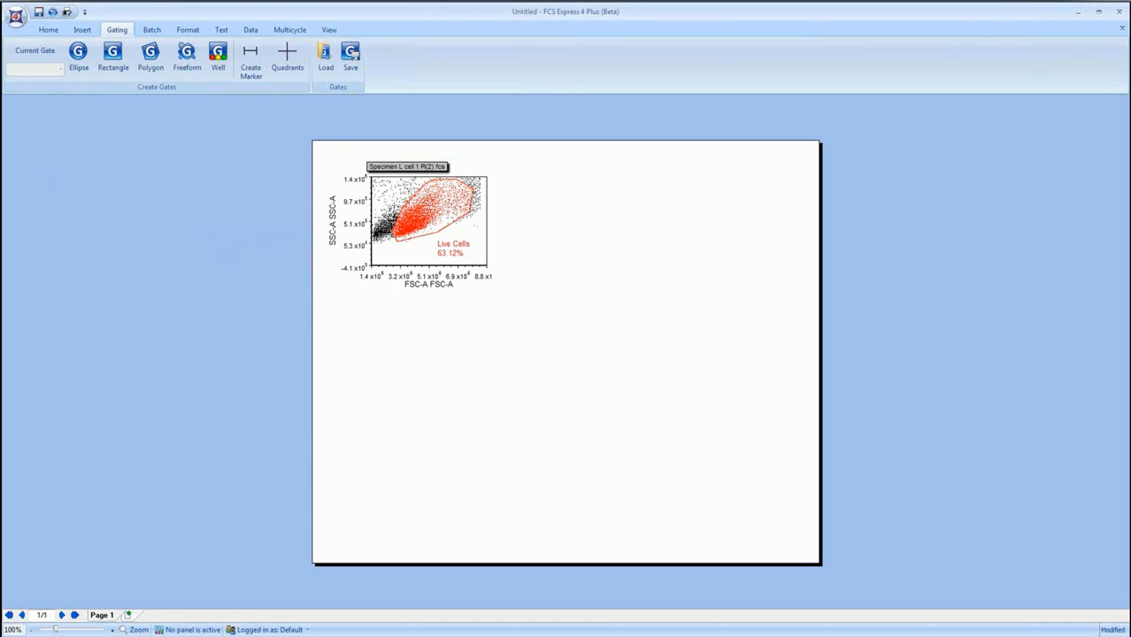
Insert a gate view in the empty area beside the page, narrow it and move it closer to the page.
{"action": "left_click", "coordinate": [78, 32]}
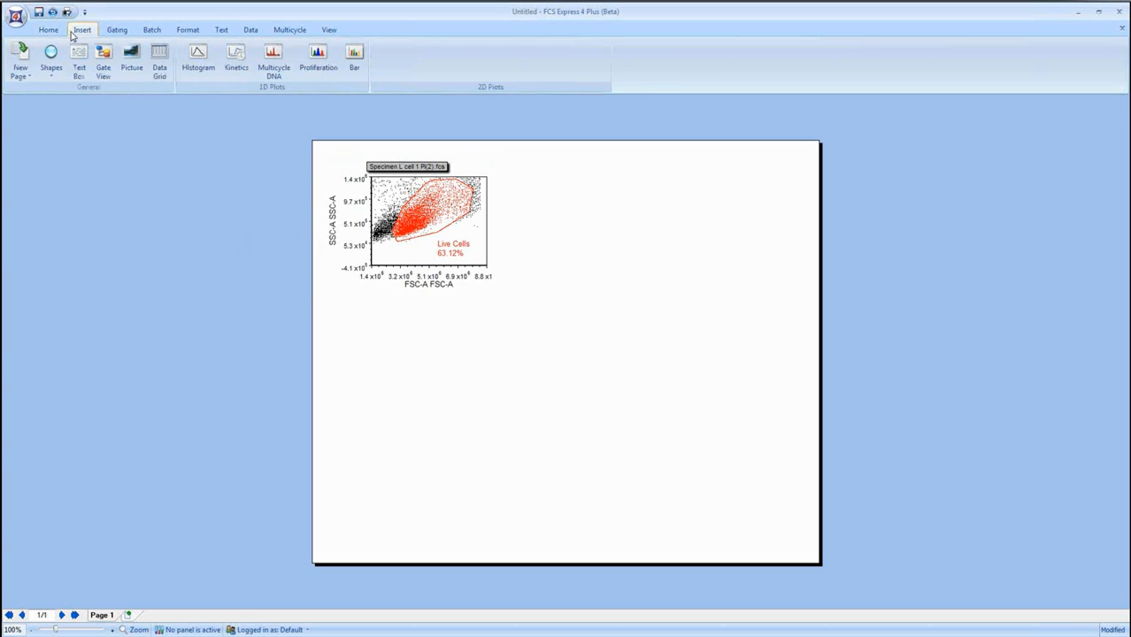
{"action": "left_click", "coordinate": [103, 62]}
{"action": "left_click_drag", "start_coordinate": [112, 151], "coordinate": [256, 311]}
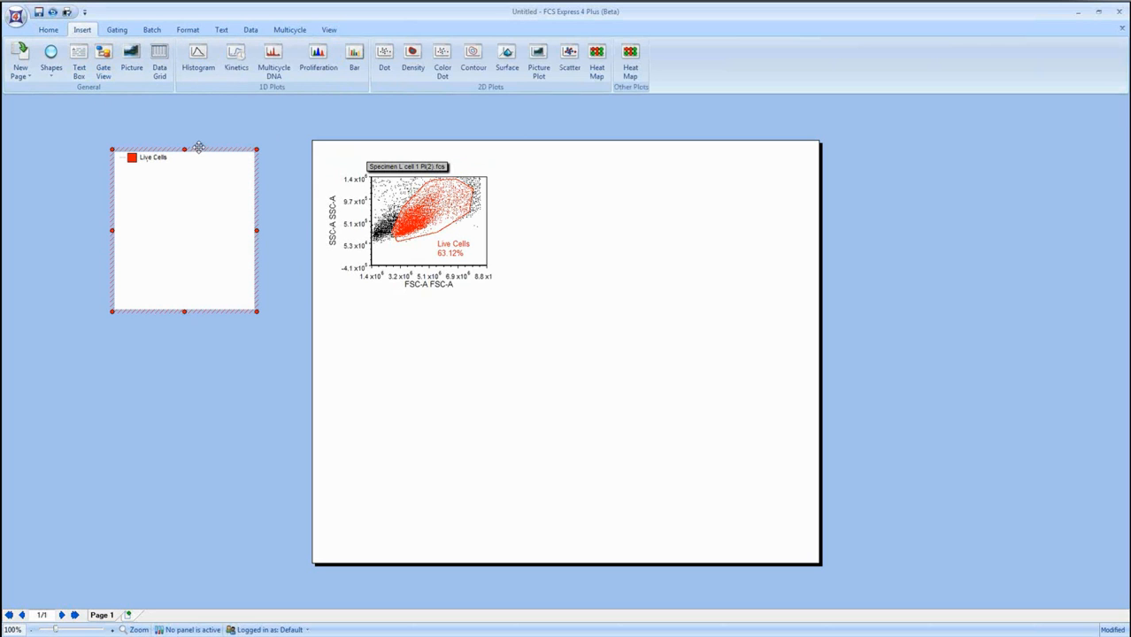
{"action": "left_click_drag", "start_coordinate": [255, 230], "coordinate": [235, 230]}
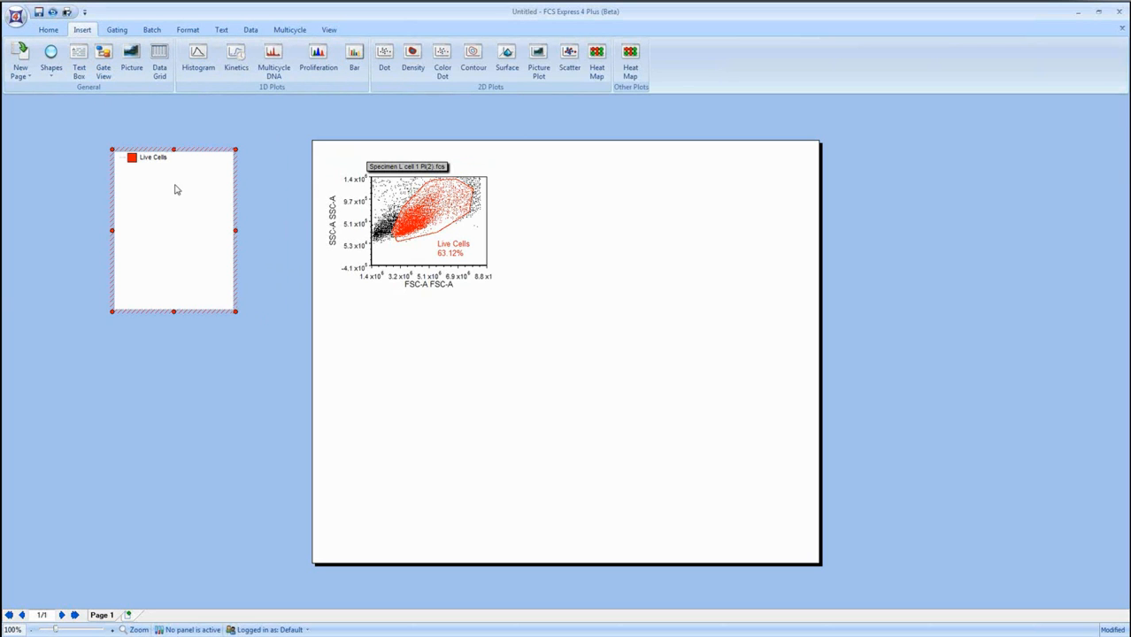
{"action": "left_click_drag", "start_coordinate": [200, 147], "coordinate": [249, 146]}
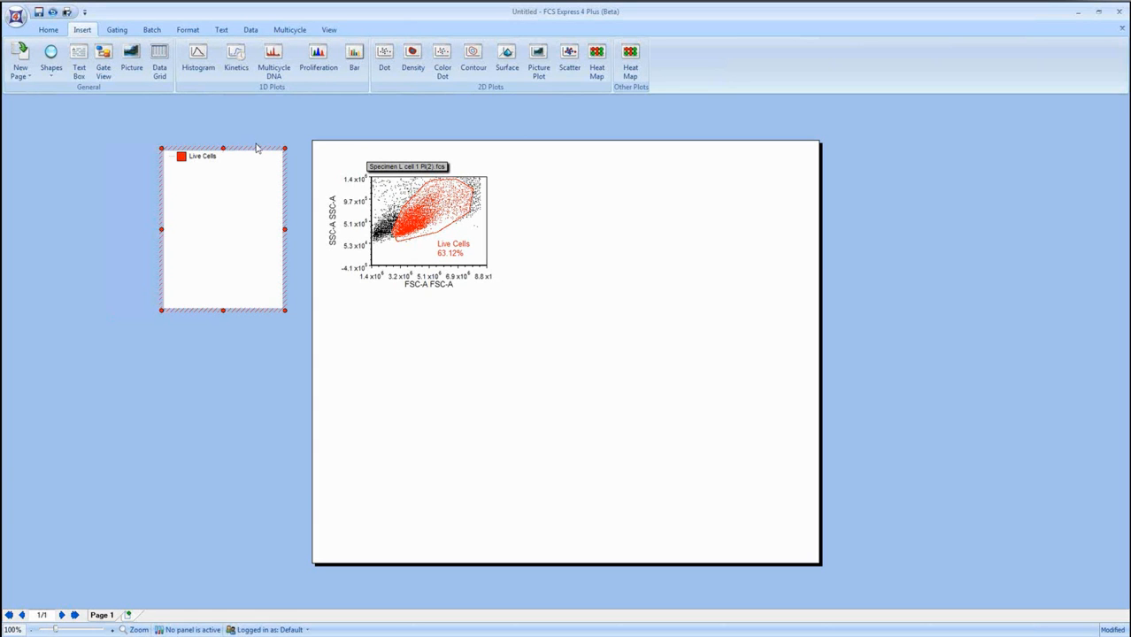
Insert a second color dot plot beside the first, with BL2-A on the Y axis and BL2-H on the X axis.
{"action": "left_click", "coordinate": [447, 64]}
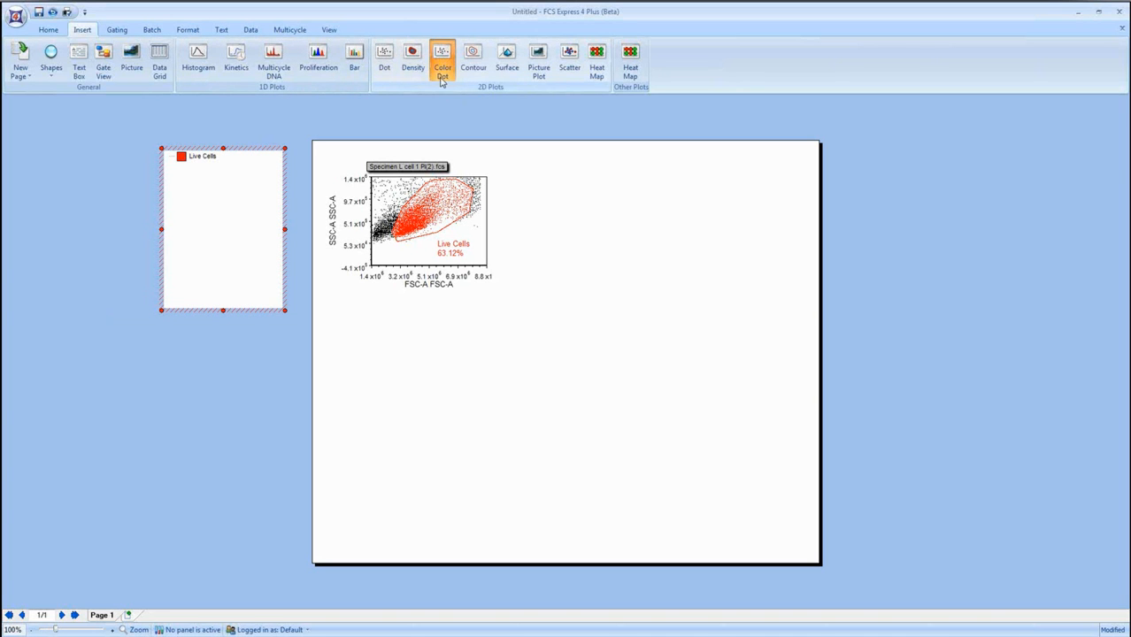
{"action": "left_click", "coordinate": [529, 177]}
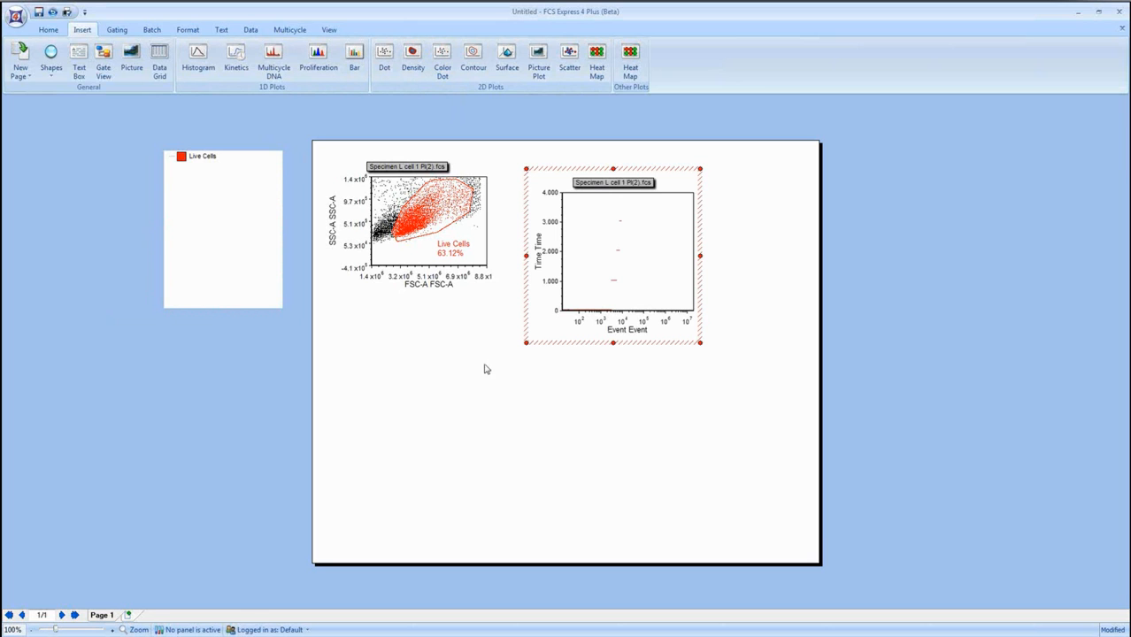
{"action": "left_click", "coordinate": [538, 255]}
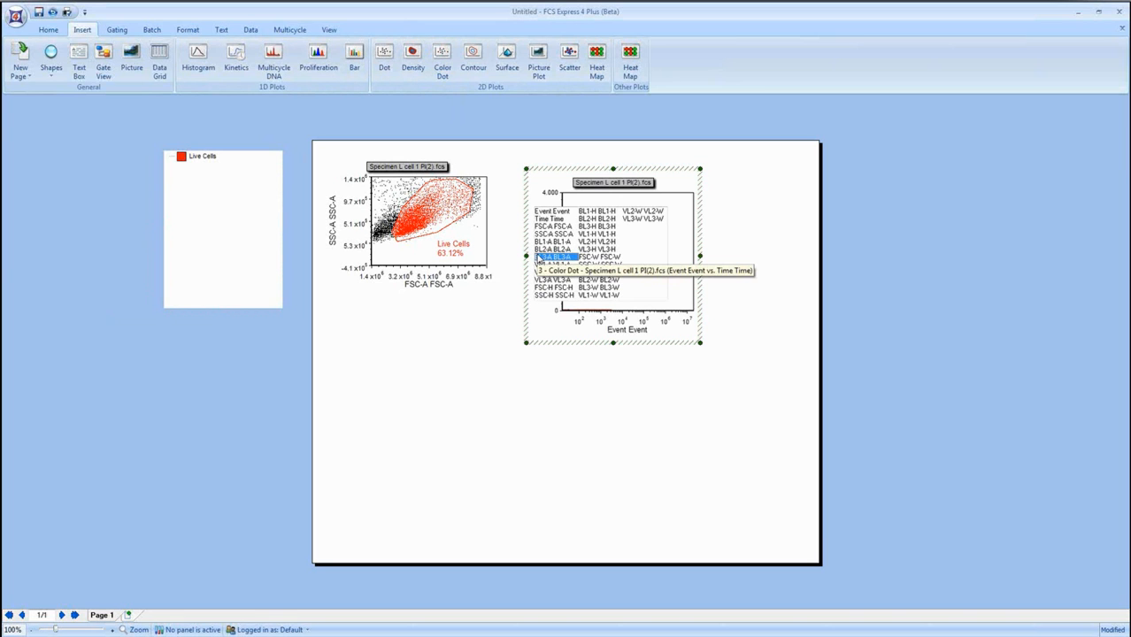
{"action": "left_click", "coordinate": [541, 250]}
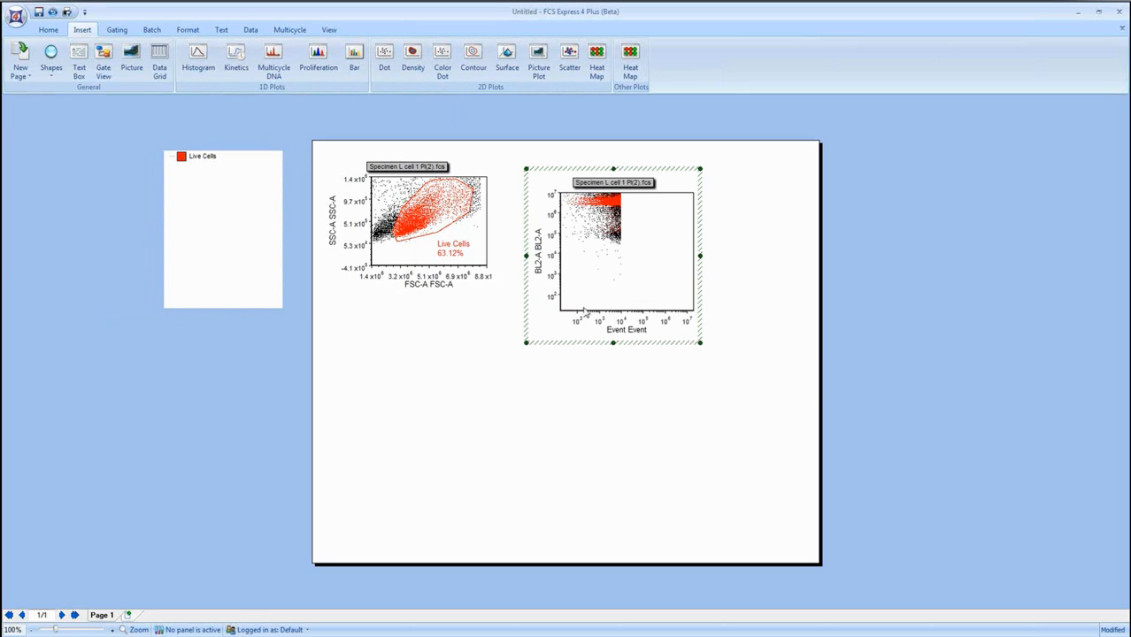
{"action": "left_click", "coordinate": [621, 330]}
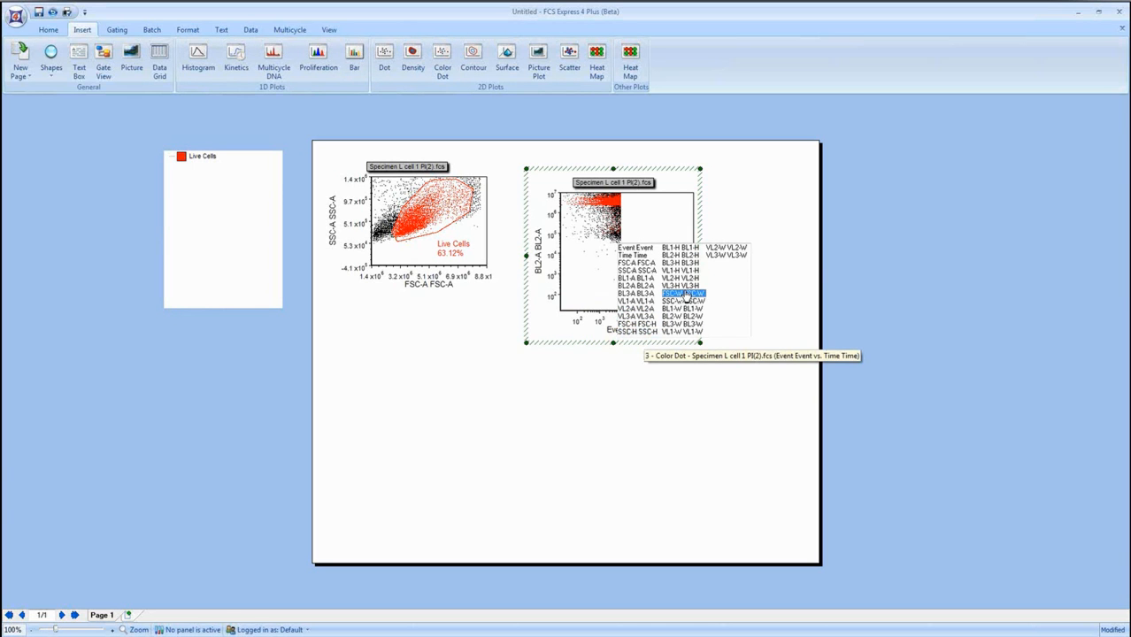
{"action": "left_click", "coordinate": [694, 256]}
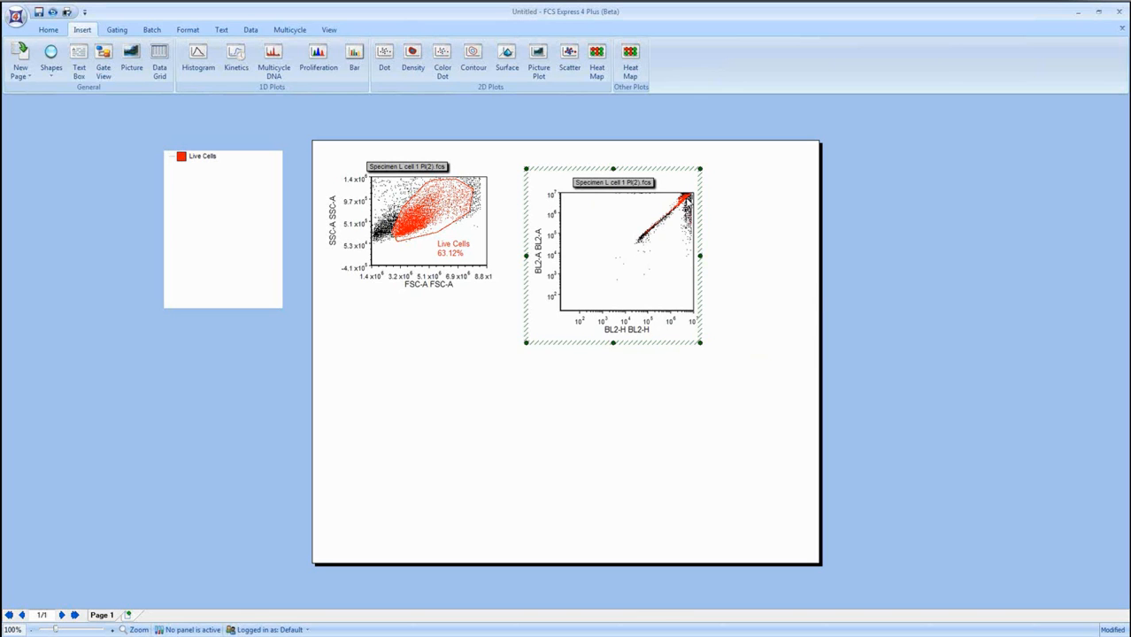
Magnify the resolution of the BL2-H versus BL2-A plot around the diagonal population up to its upper corner.
{"action": "right_click", "coordinate": [639, 233]}
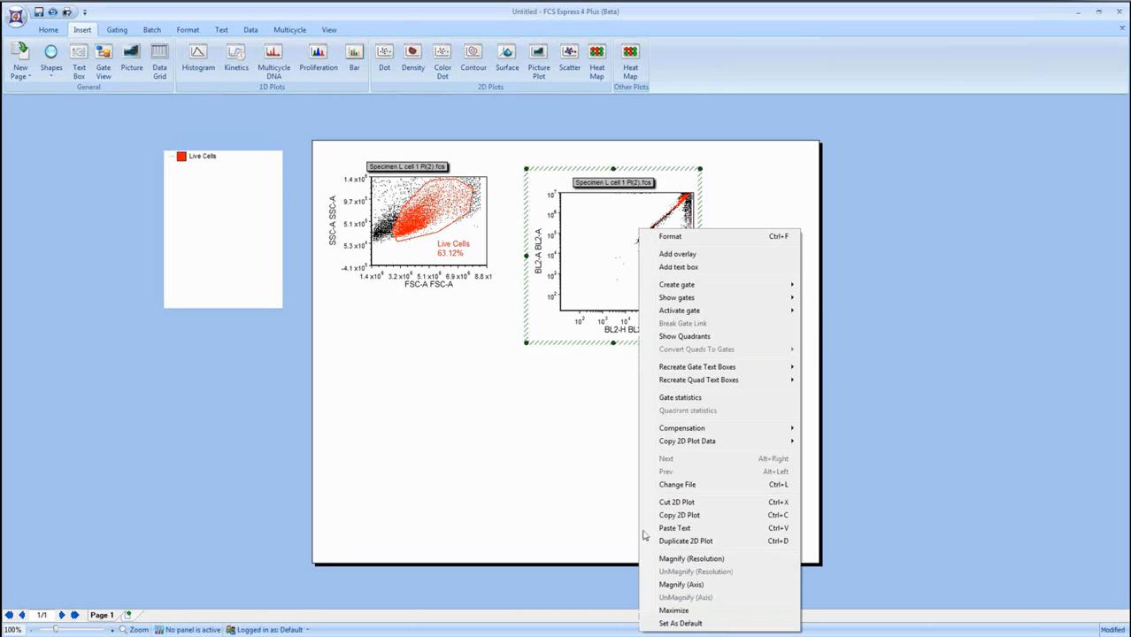
{"action": "left_click", "coordinate": [678, 559]}
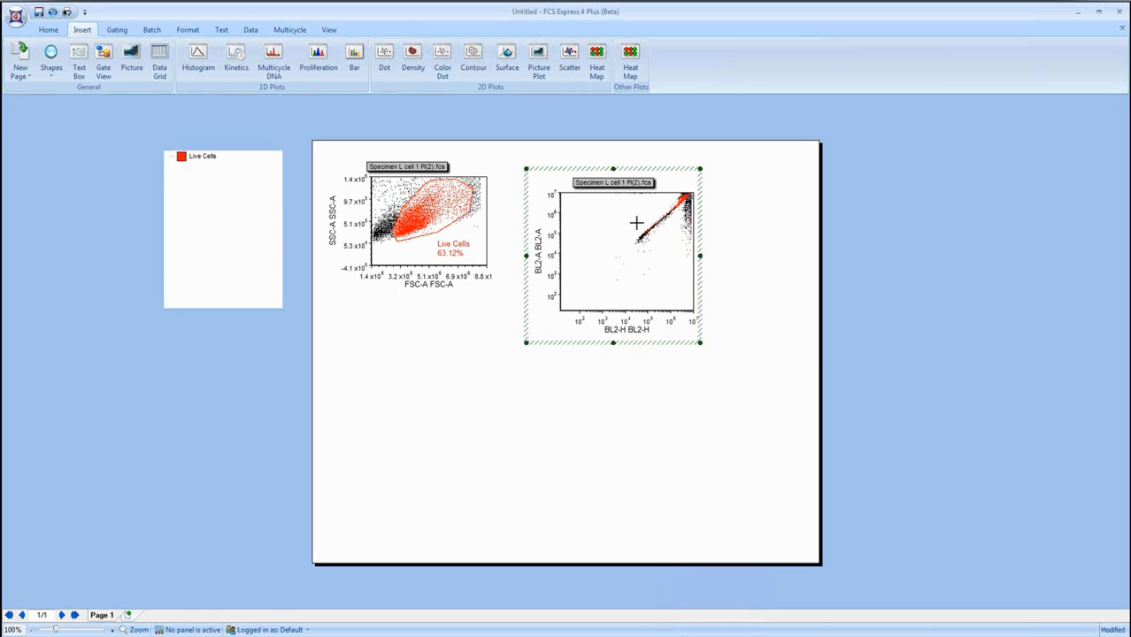
{"action": "left_click_drag", "start_coordinate": [634, 245], "coordinate": [693, 192]}
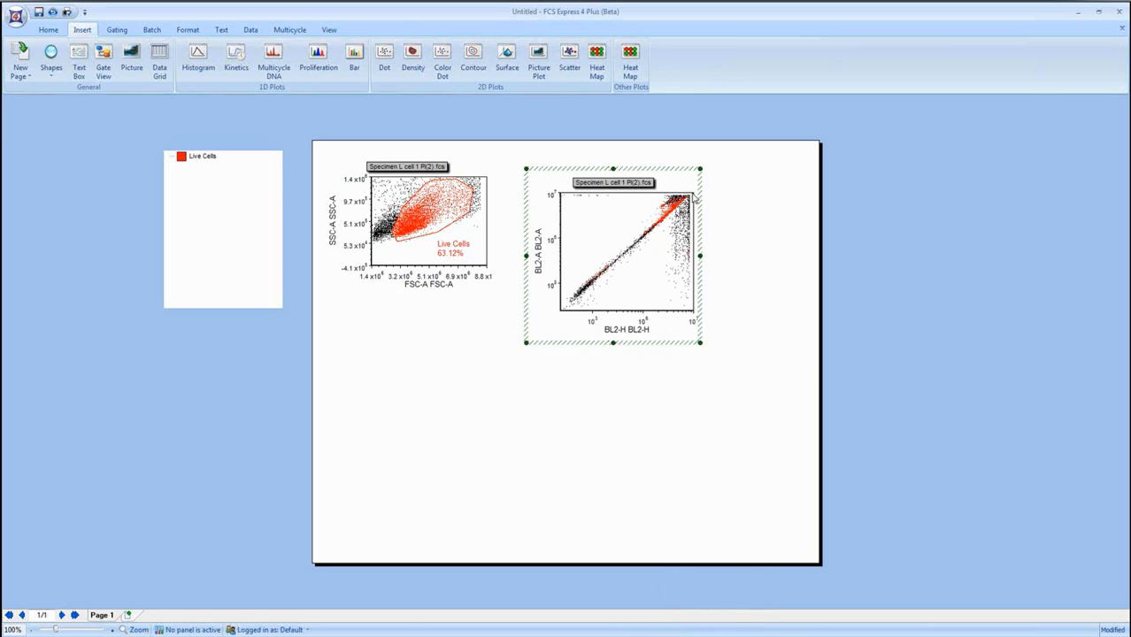
Magnify the BL2-H versus BL2-A plot's resolution over a region extending past its upper corner, and move the plot up beside the first plot.
{"action": "right_click", "coordinate": [565, 282]}
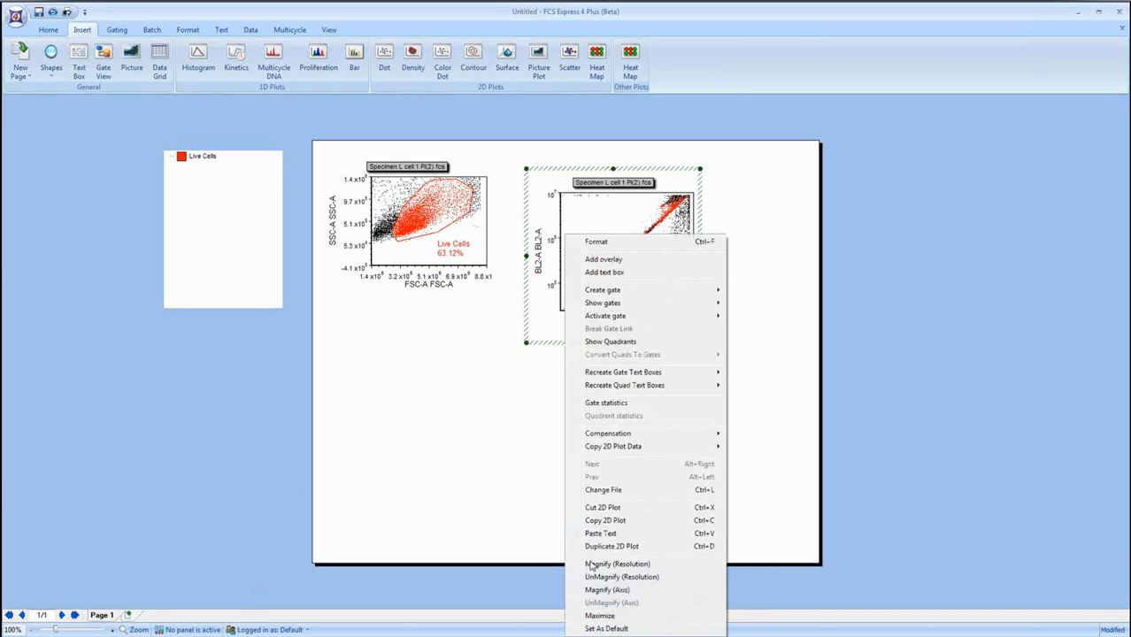
{"action": "left_click", "coordinate": [601, 568]}
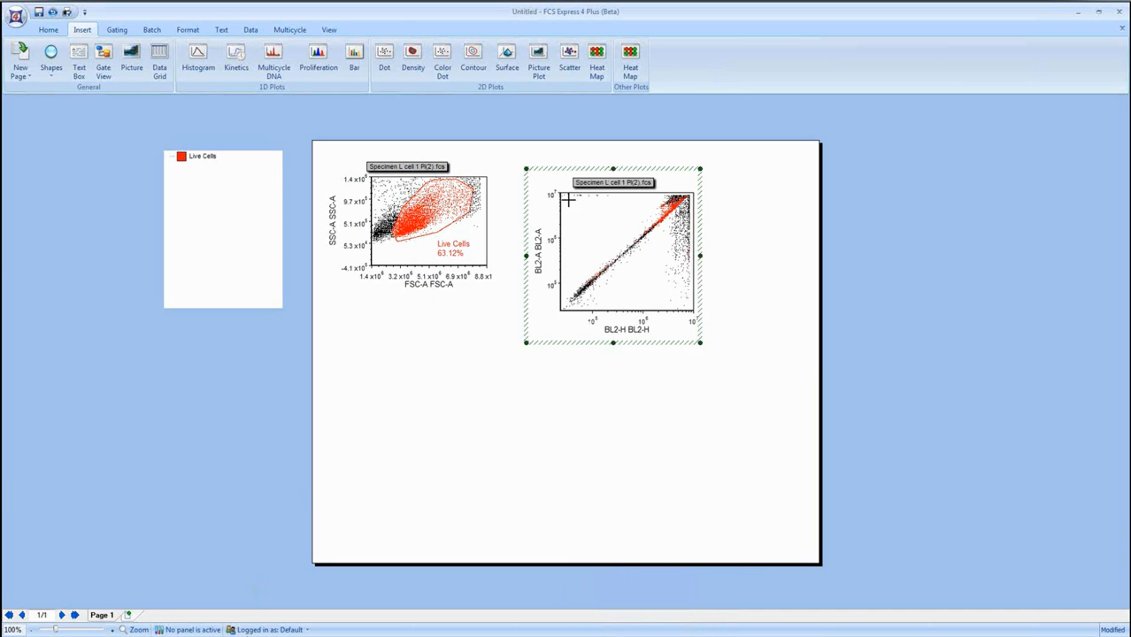
{"action": "left_click_drag", "start_coordinate": [567, 304], "coordinate": [702, 184]}
{"action": "left_click", "coordinate": [398, 413]}
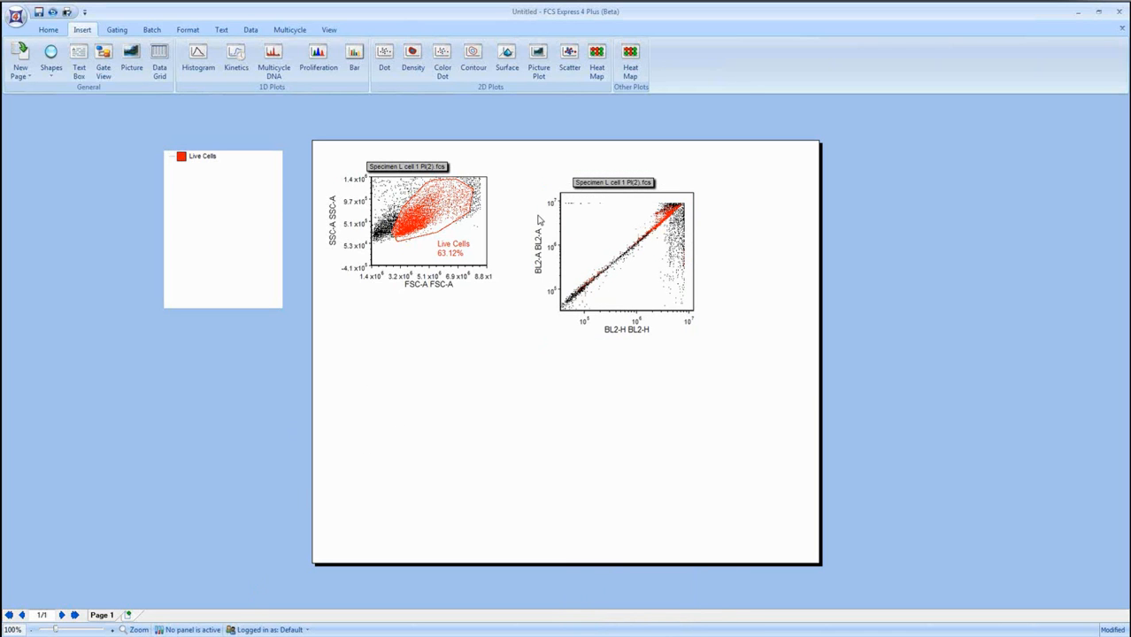
{"action": "left_click_drag", "start_coordinate": [560, 168], "coordinate": [555, 143]}
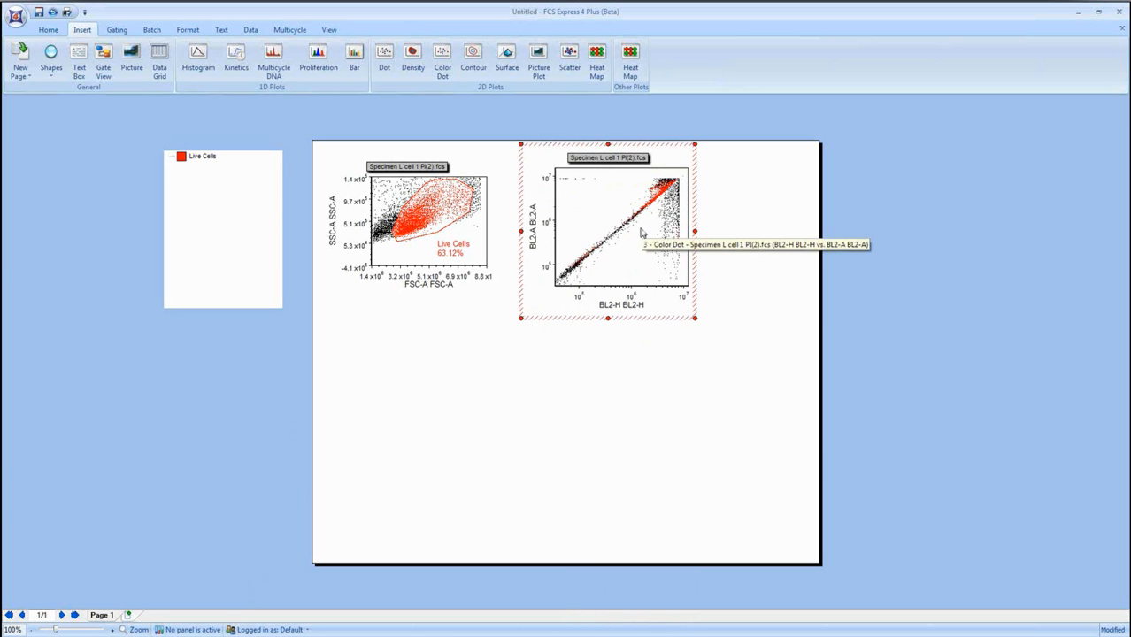
Apply the Live Cells gate from the FSC-A/SSC-A plot to the BL2-H versus BL2-A plot.
{"action": "left_click", "coordinate": [415, 223]}
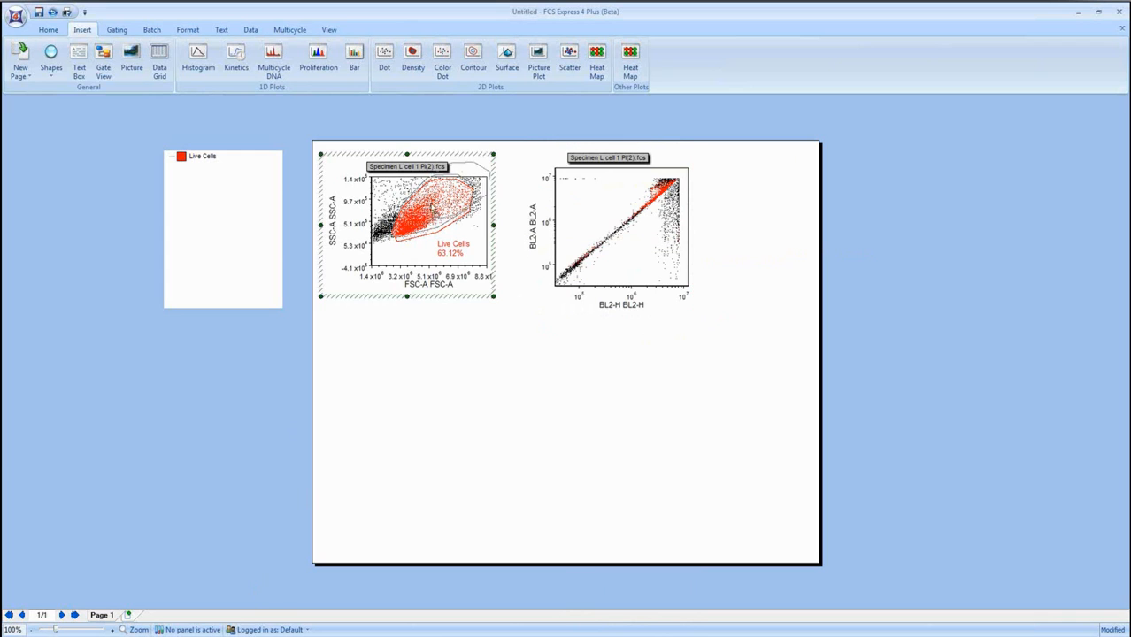
{"action": "left_click", "coordinate": [624, 240]}
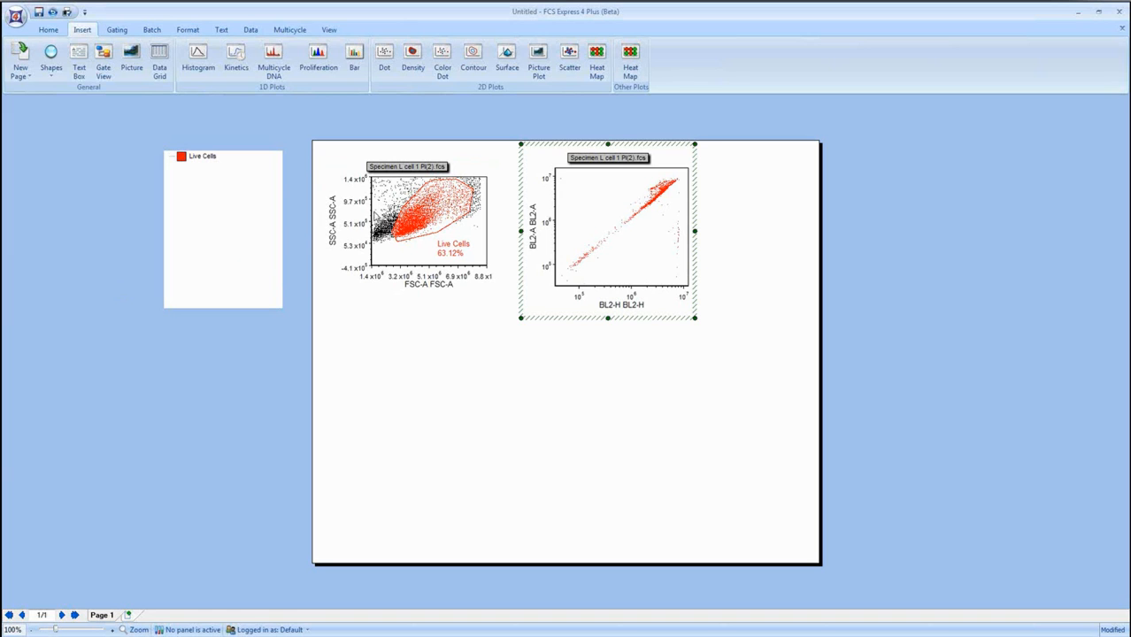
Set the current gate of the BL2-H versus BL2-A plot to No Gate.
{"action": "left_click", "coordinate": [549, 145]}
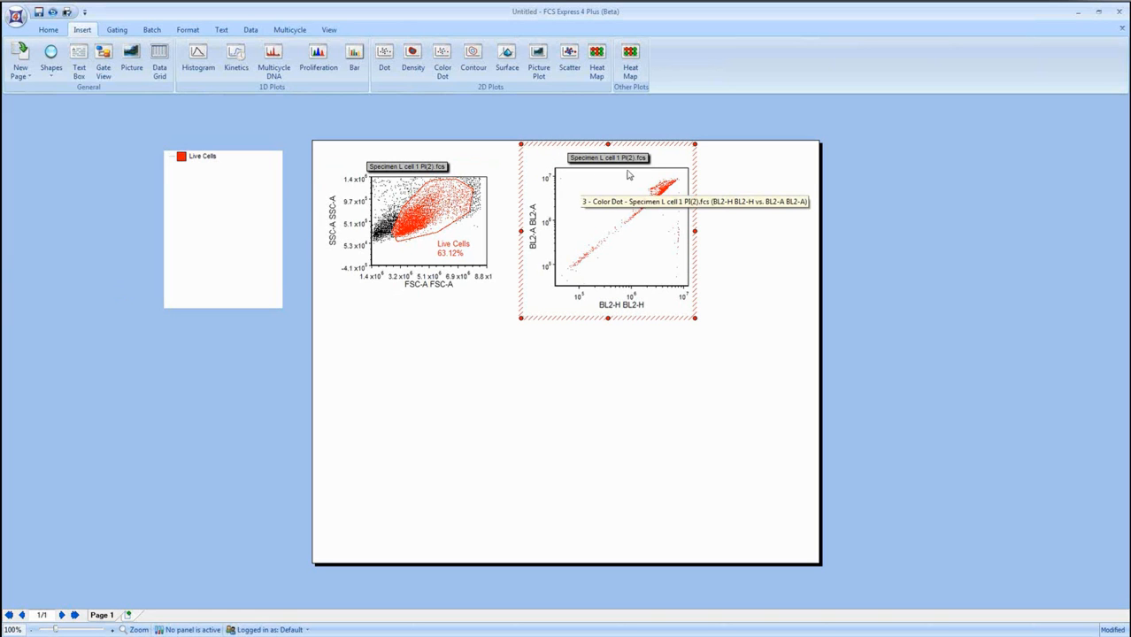
{"action": "left_click", "coordinate": [118, 30]}
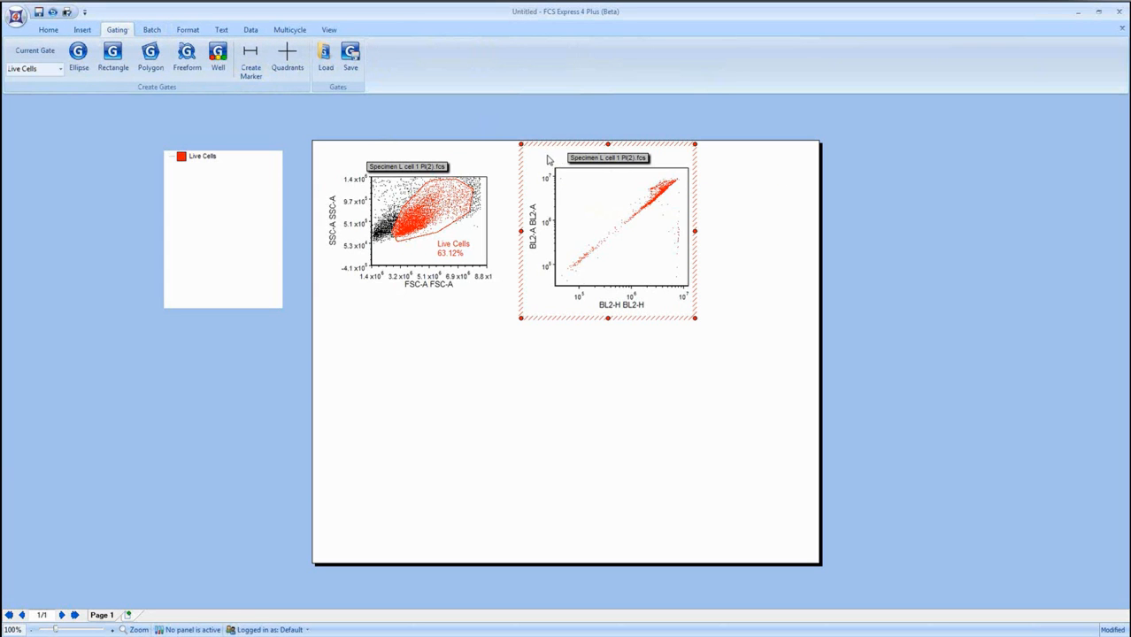
{"action": "left_click", "coordinate": [60, 69]}
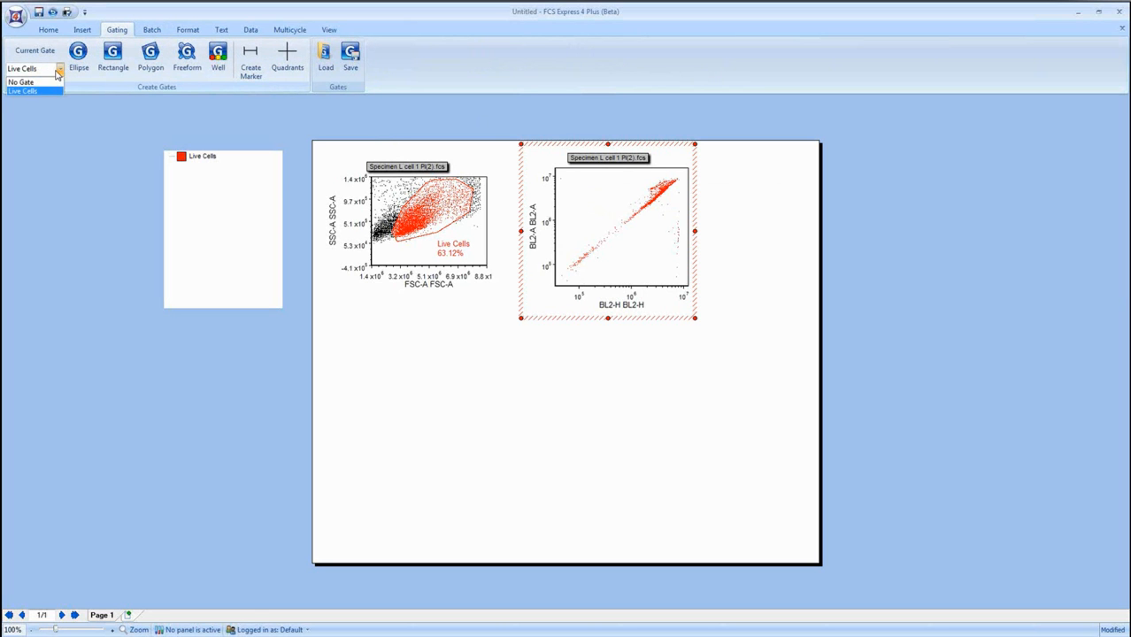
{"action": "left_click", "coordinate": [51, 82]}
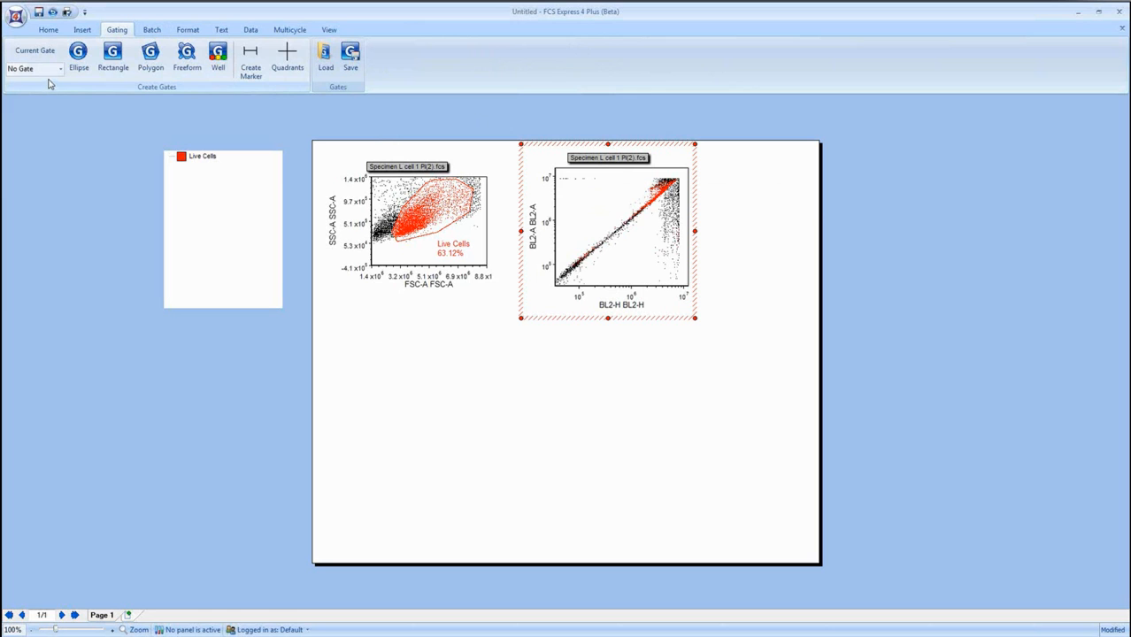
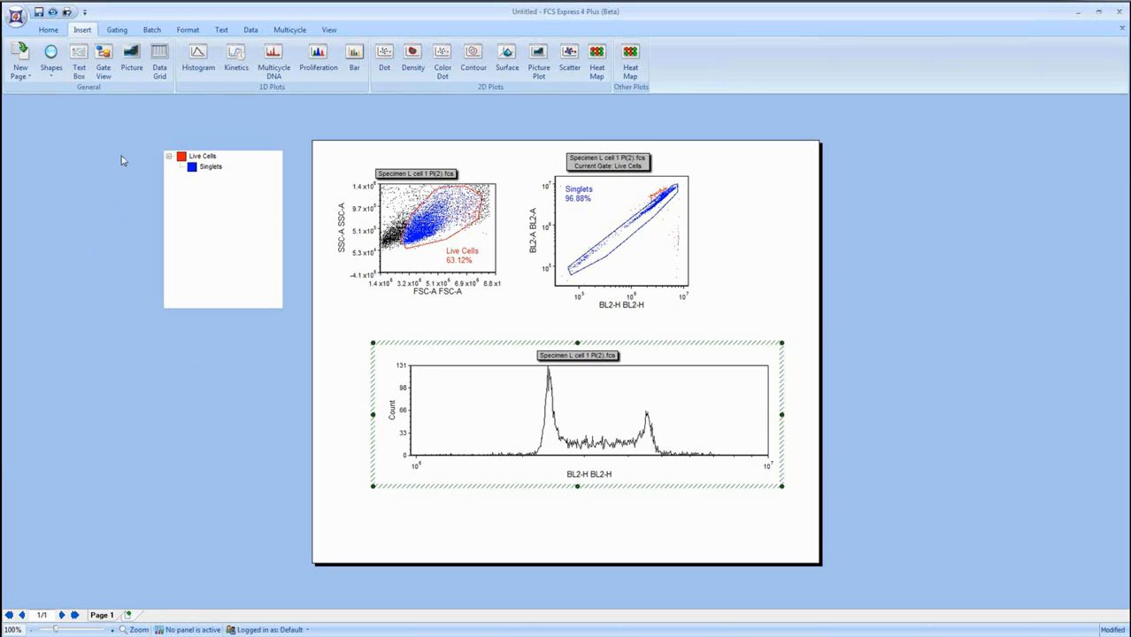
Create three markers on the BL2-H histogram: one across the first peak, one across the plateau and one across the second peak.
{"action": "left_click", "coordinate": [119, 30]}
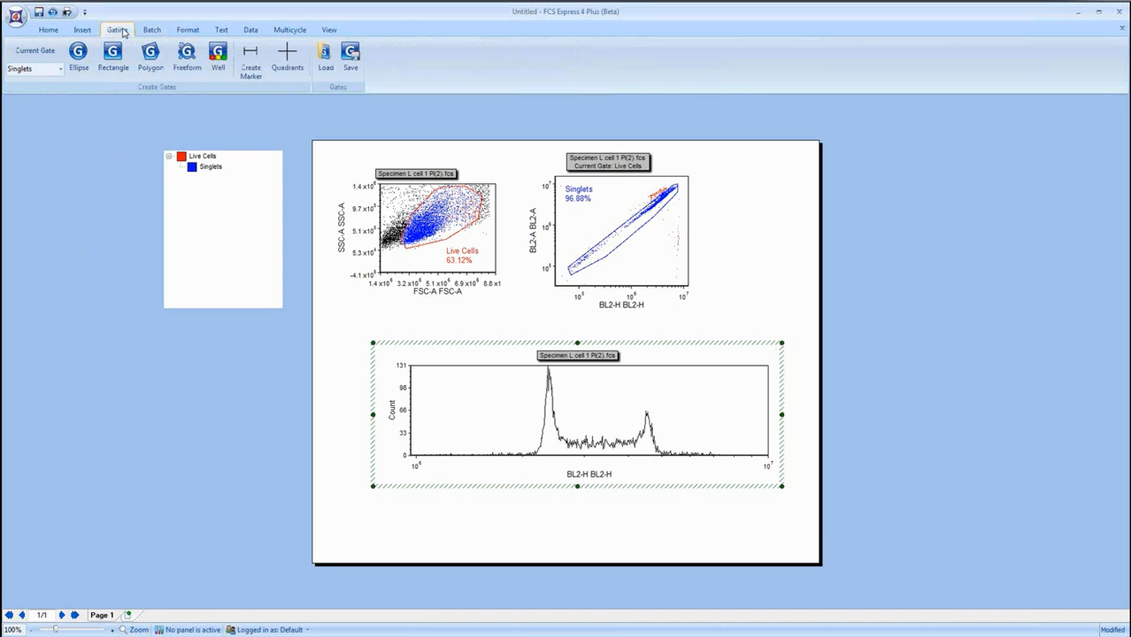
{"action": "left_click", "coordinate": [253, 61]}
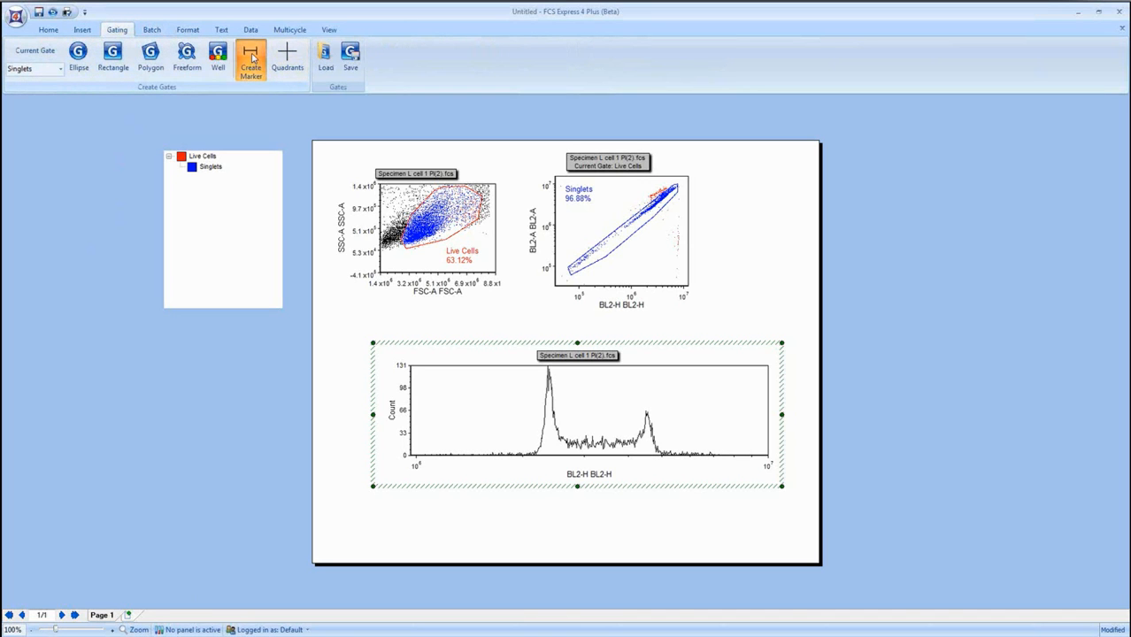
{"action": "left_click_drag", "start_coordinate": [530, 403], "coordinate": [566, 408]}
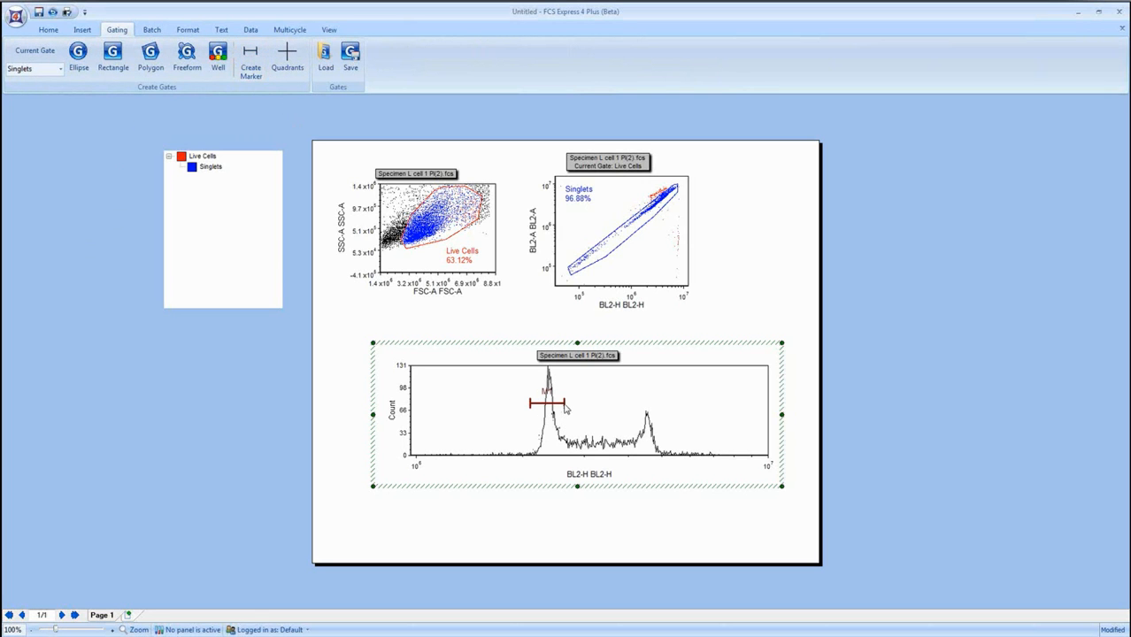
{"action": "left_click", "coordinate": [252, 60]}
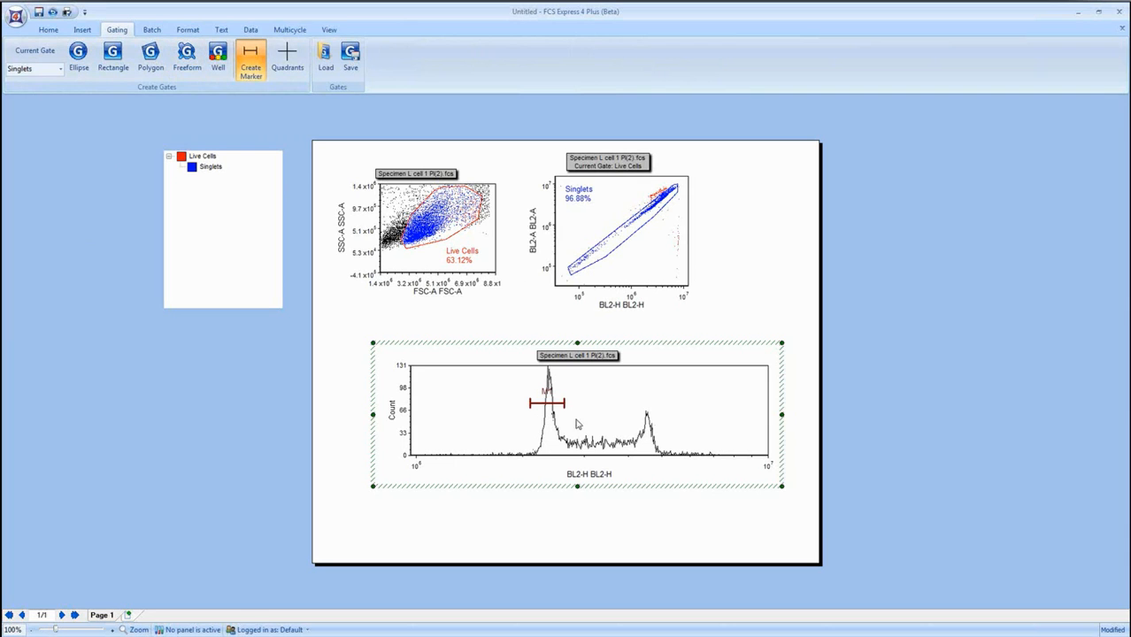
{"action": "mouse_move", "coordinate": [564, 420]}
{"action": "left_mouse_down"}
{"action": "mouse_move", "coordinate": [631, 421]}
{"action": "mouse_move", "coordinate": [639, 385]}
{"action": "mouse_move", "coordinate": [670, 386]}
{"action": "left_mouse_up"}
{"action": "left_click", "coordinate": [253, 64]}
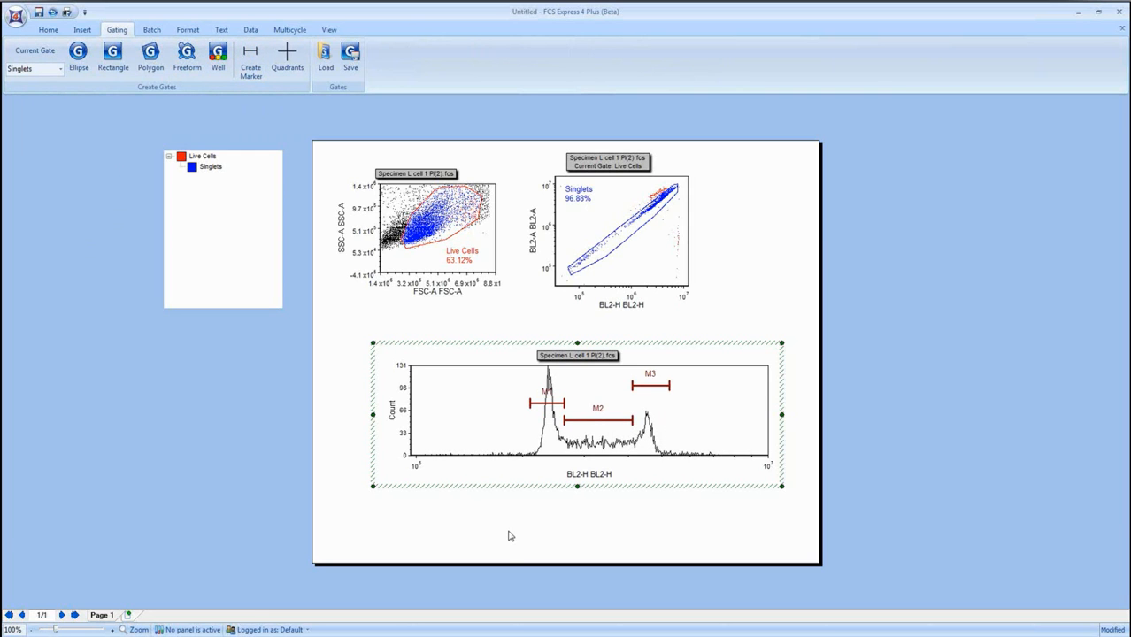
Convert and link marker M1 of the histogram to a new green gate named GO that includes the events inside it.
{"action": "right_click", "coordinate": [472, 404]}
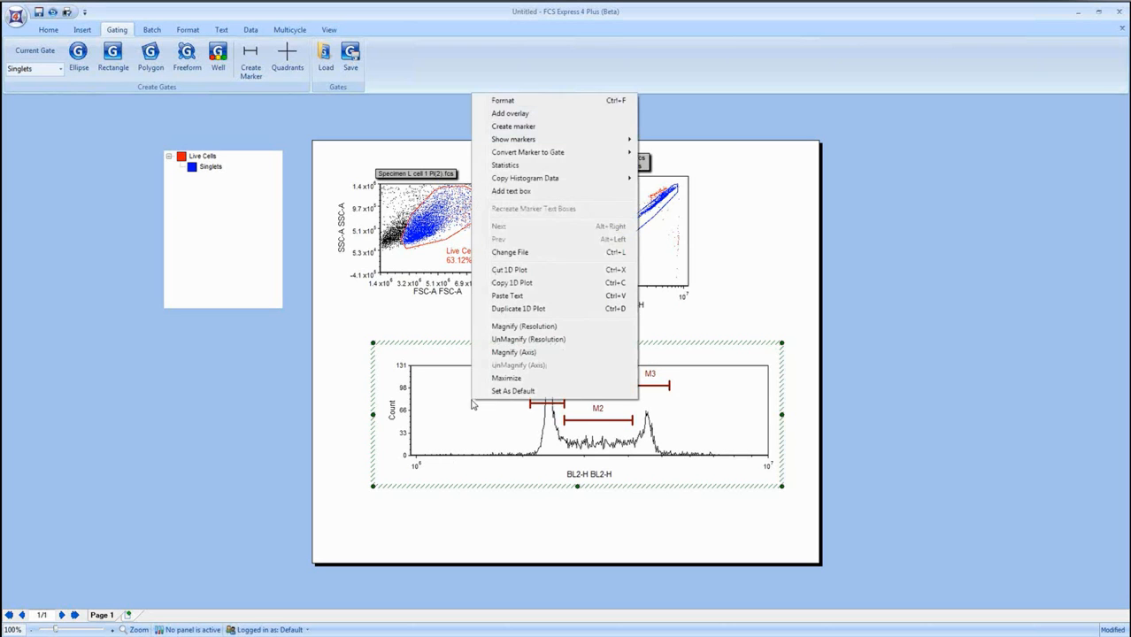
{"action": "mouse_move", "coordinate": [588, 154]}
{"action": "mouse_move", "coordinate": [682, 157]}
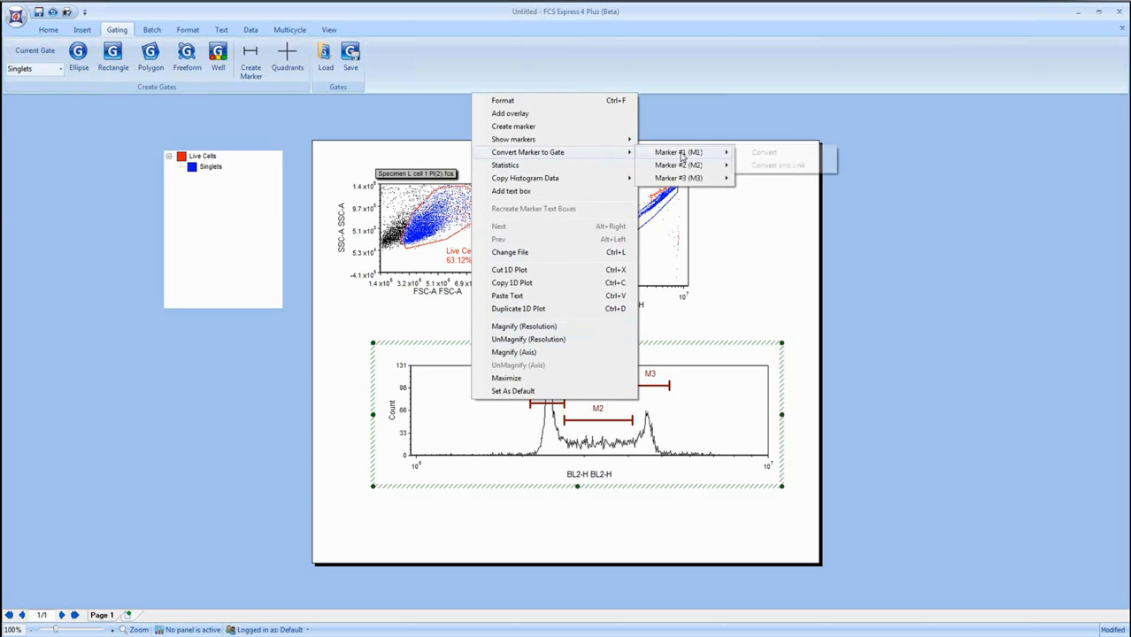
{"action": "left_click", "coordinate": [793, 171]}
{"action": "type", "text": "G0"}
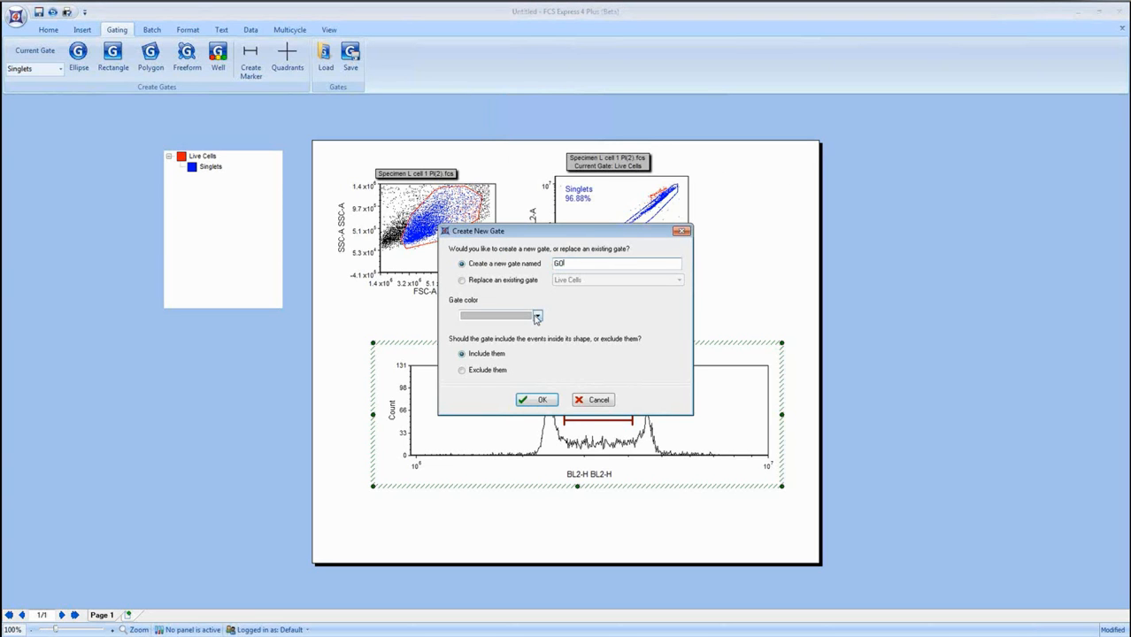
{"action": "left_click", "coordinate": [536, 316]}
{"action": "left_click", "coordinate": [491, 362]}
{"action": "left_click", "coordinate": [540, 399]}
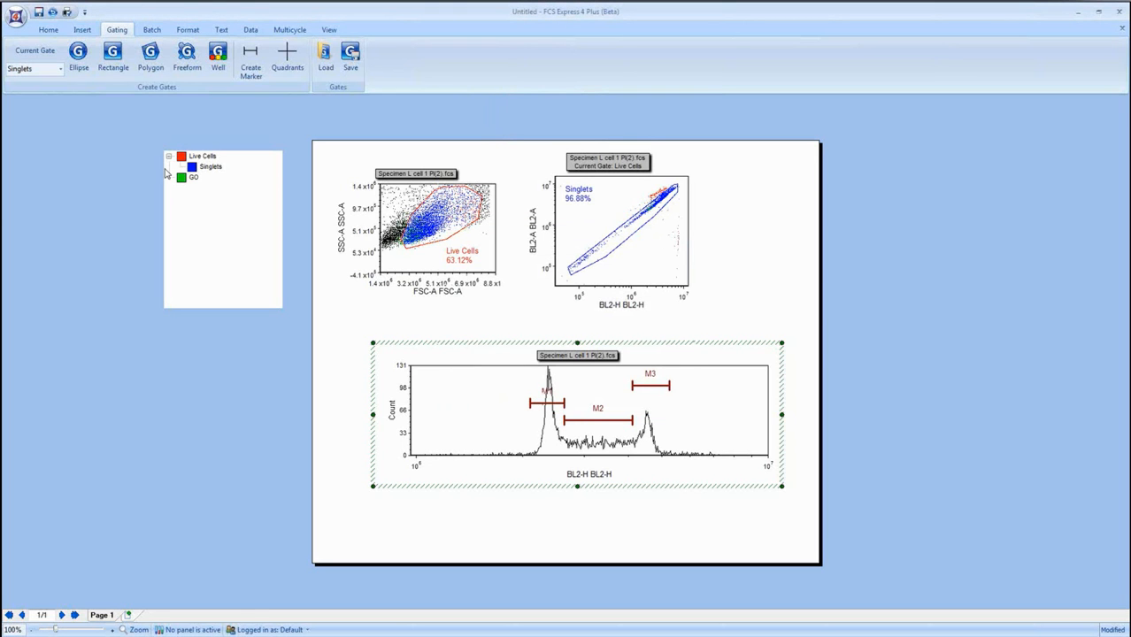
Nest the GO gate under Singlets in the gate hierarchy and apply it to the FSC-A versus SSC-A plot.
{"action": "left_click", "coordinate": [190, 178]}
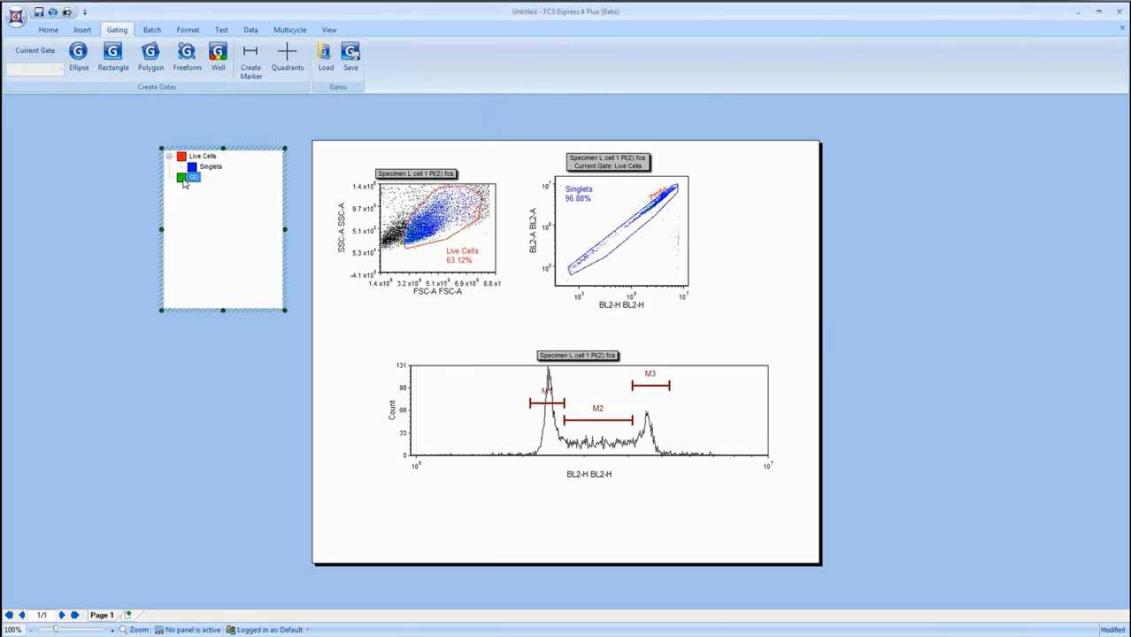
{"action": "left_click_drag", "start_coordinate": [181, 181], "coordinate": [201, 170]}
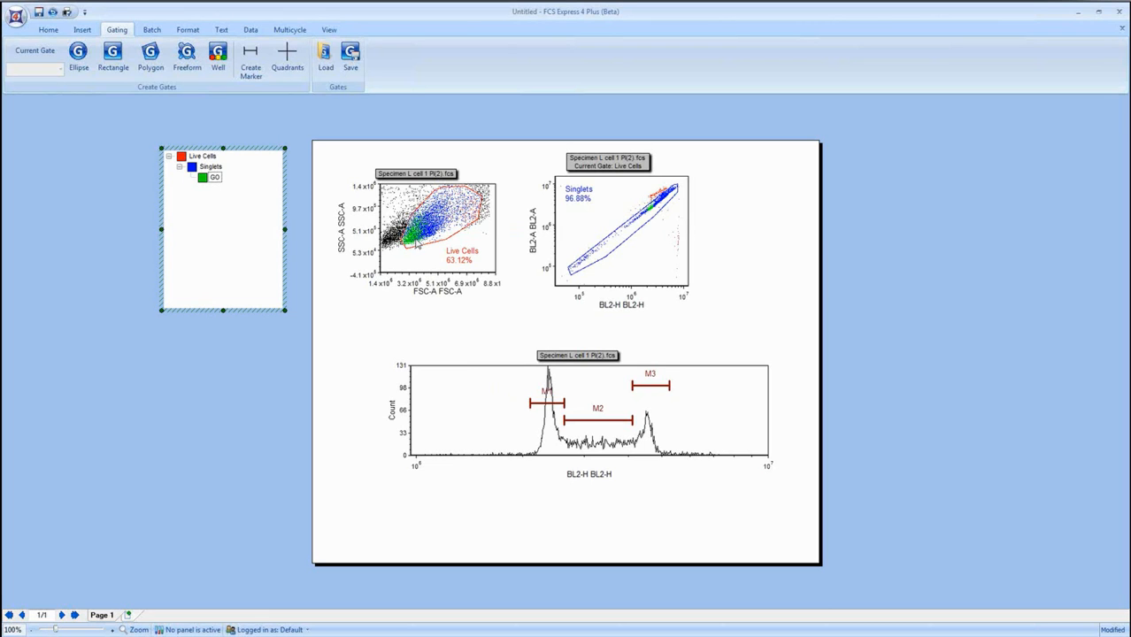
{"action": "left_click", "coordinate": [213, 178]}
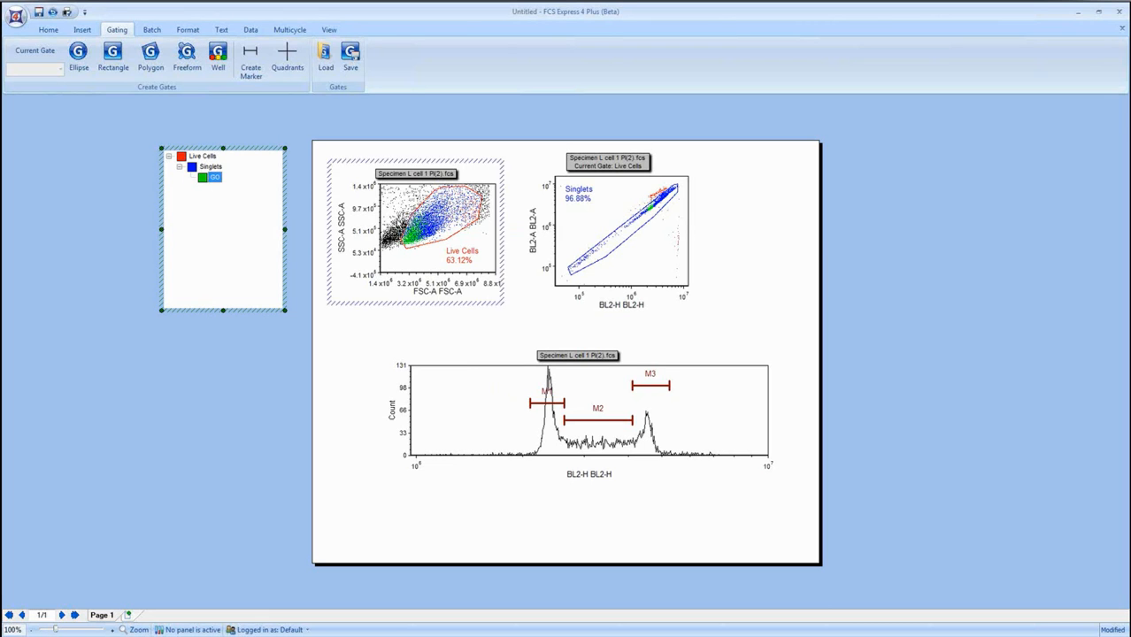
{"action": "left_click", "coordinate": [343, 223]}
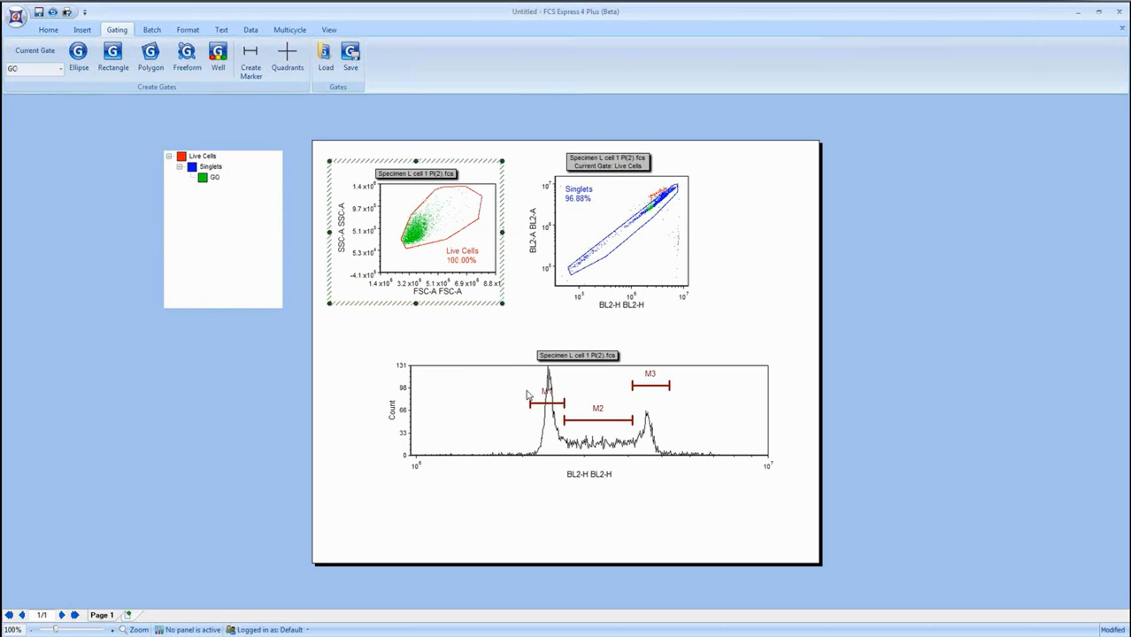
Adjust the ends of marker M1 around the first peak to about 2.10 million and 2.64 million on BL2-H.
{"action": "left_click", "coordinate": [539, 409]}
{"action": "mouse_move", "coordinate": [529, 403]}
{"action": "left_mouse_down"}
{"action": "mouse_move", "coordinate": [661, 402]}
{"action": "mouse_move", "coordinate": [566, 403]}
{"action": "left_mouse_up"}
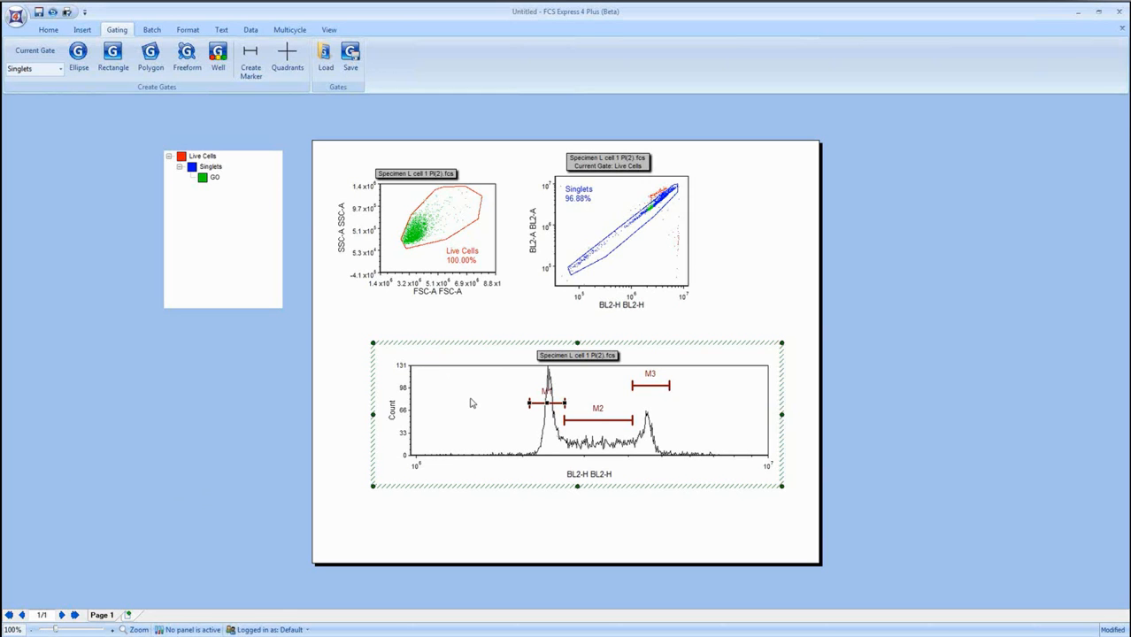
{"action": "left_click", "coordinate": [797, 315]}
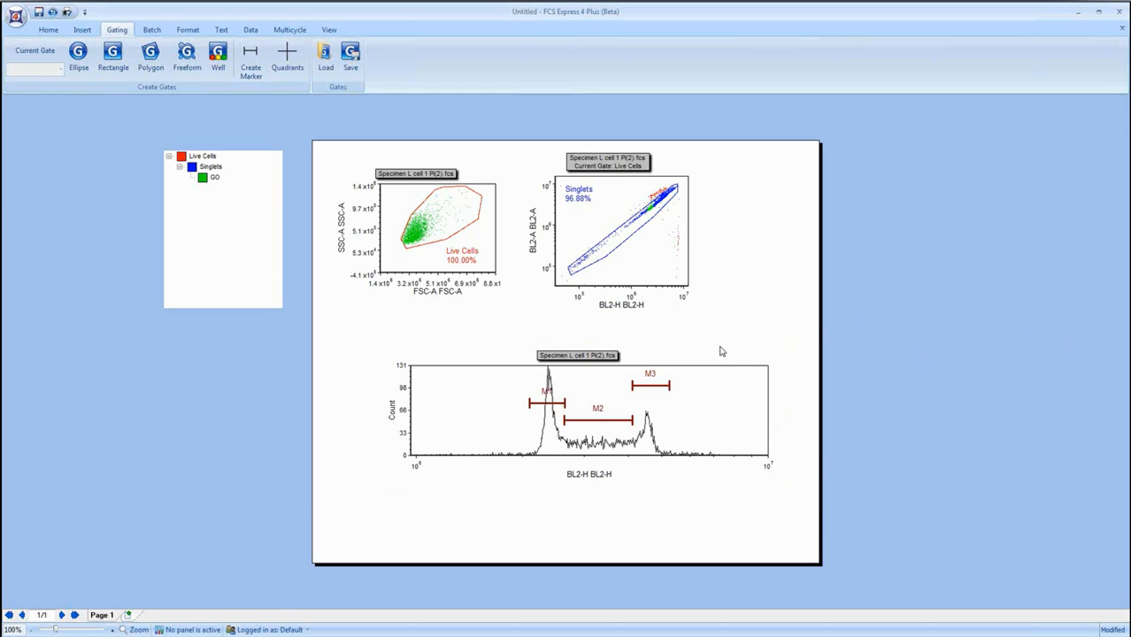
Insert the statistics table for the BL2-H histogram and add the Marker Number column to it.
{"action": "left_click", "coordinate": [559, 384]}
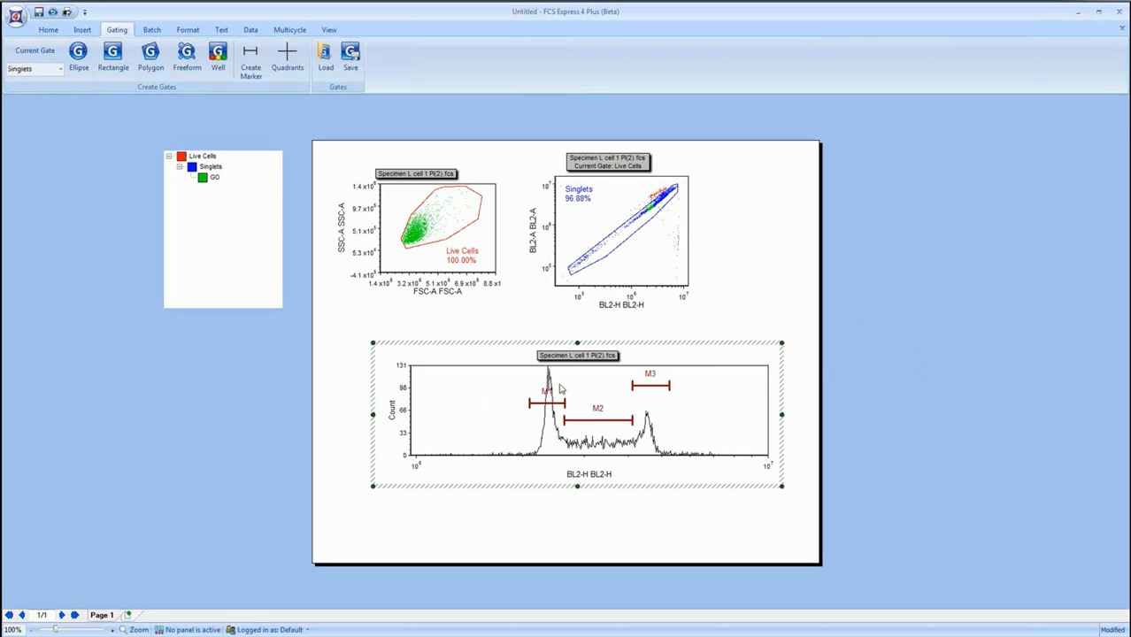
{"action": "left_click", "coordinate": [544, 393]}
{"action": "left_click", "coordinate": [480, 385]}
{"action": "right_click", "coordinate": [452, 378]}
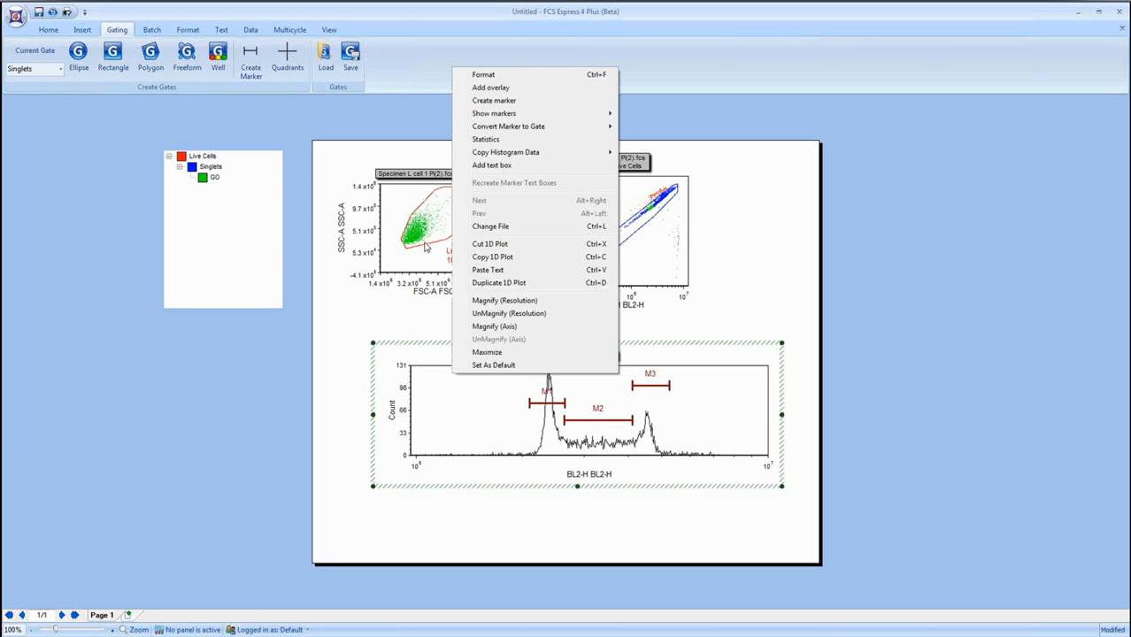
{"action": "left_click", "coordinate": [508, 139]}
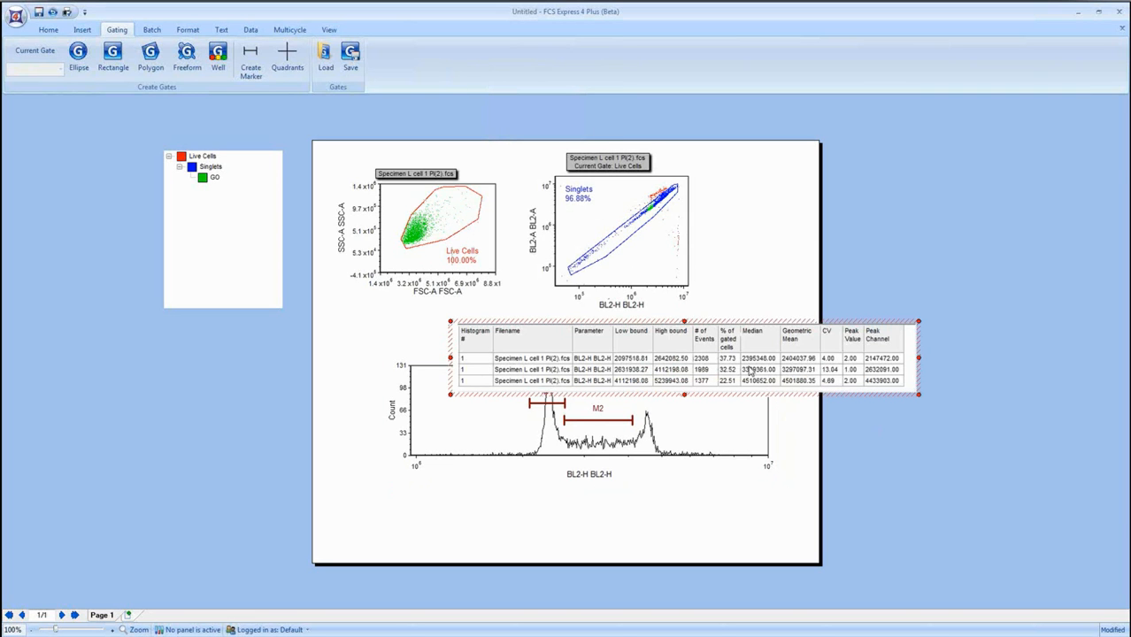
{"action": "right_click", "coordinate": [631, 363]}
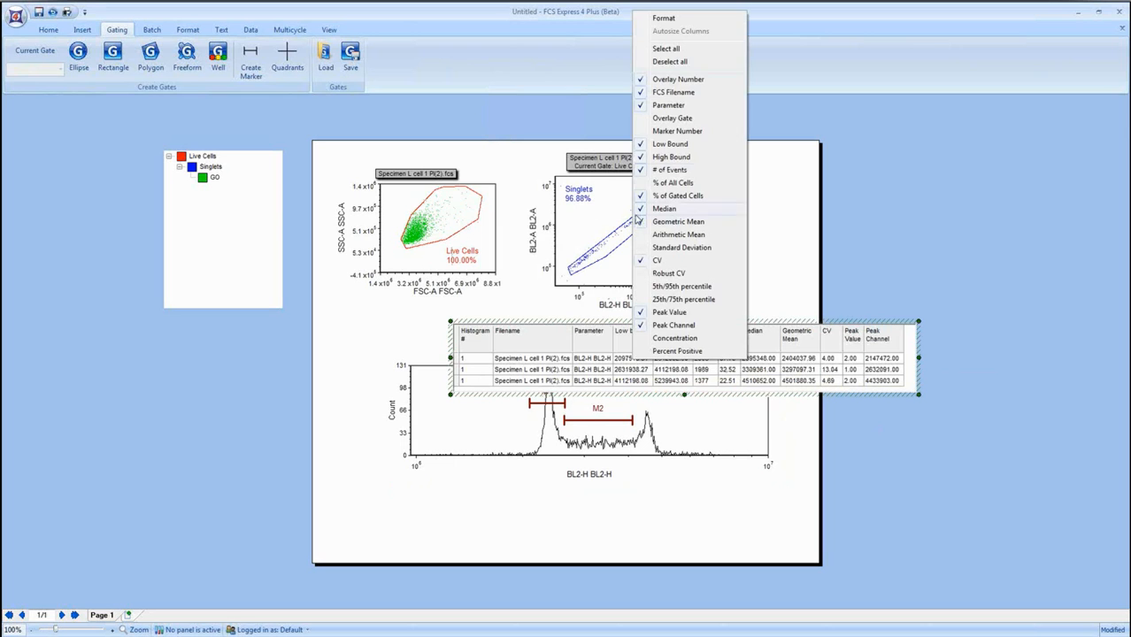
{"action": "left_click", "coordinate": [688, 131]}
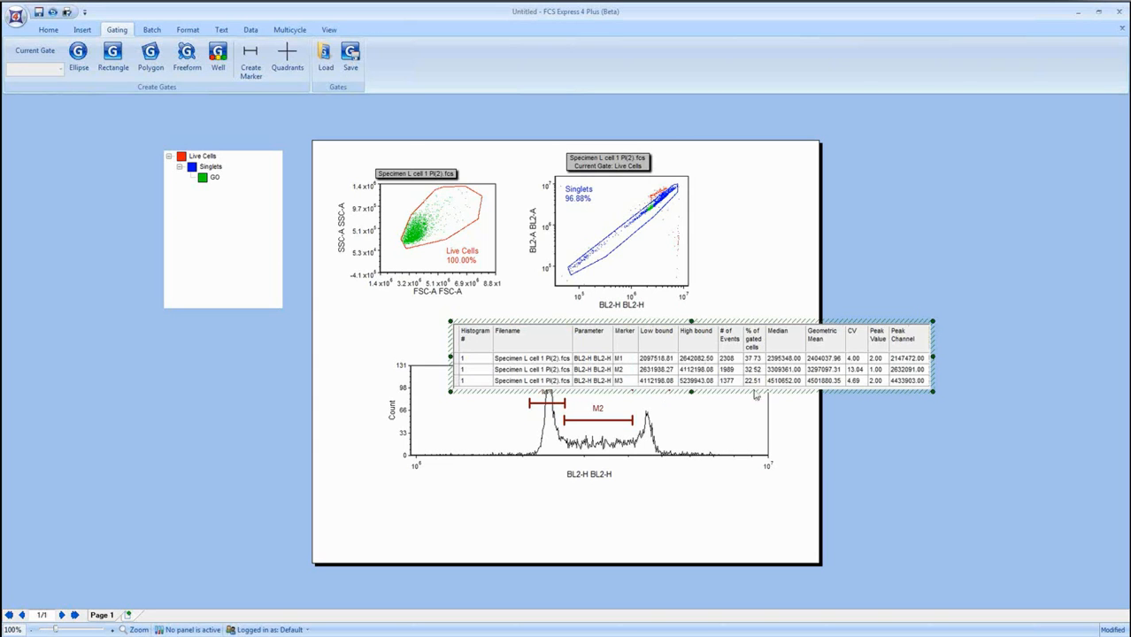
Delete the histogram statistics table from the page.
{"action": "left_click", "coordinate": [783, 392]}
{"action": "key", "text": "Delete"}
Change the plot type of the BL2-H histogram to Multicycle DNA.
{"action": "left_click", "coordinate": [716, 387]}
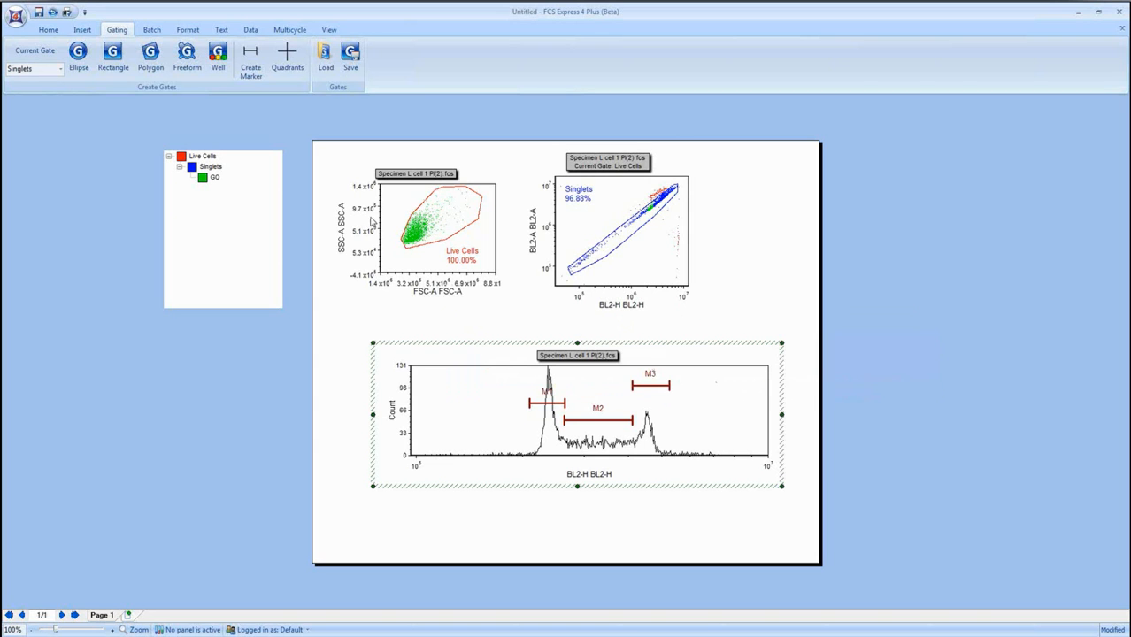
{"action": "left_click", "coordinate": [188, 30]}
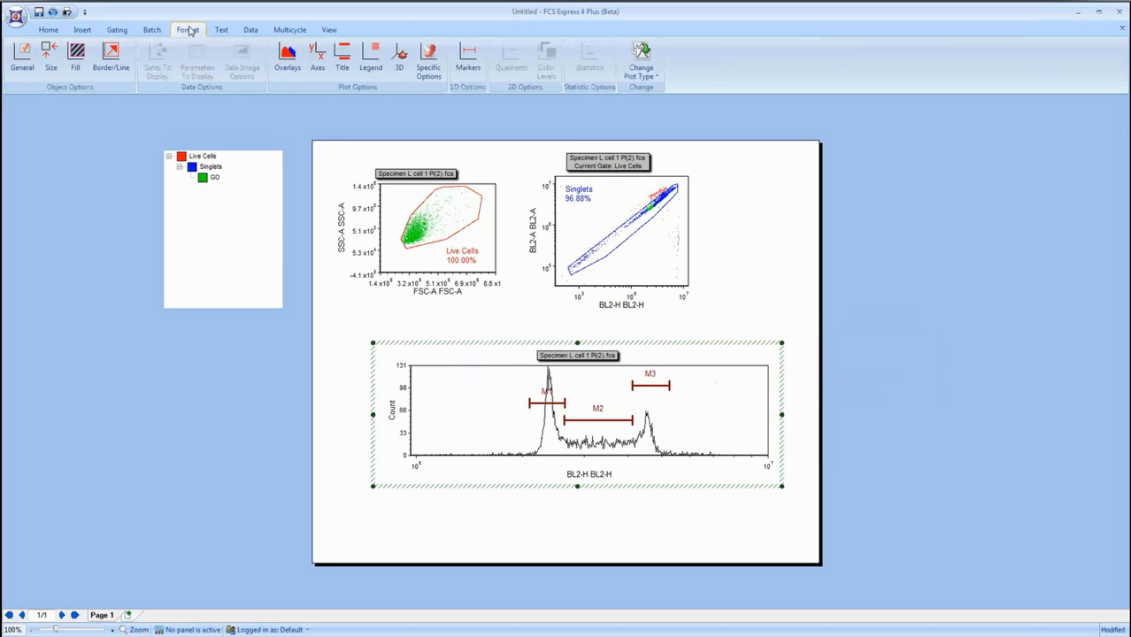
{"action": "left_click", "coordinate": [640, 55]}
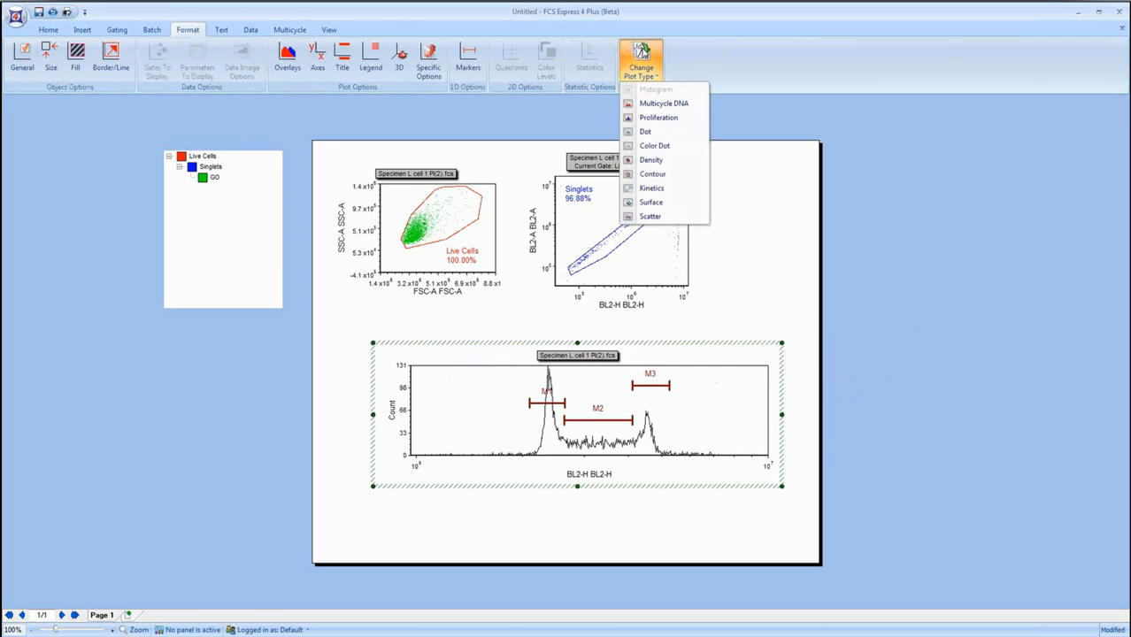
{"action": "left_click", "coordinate": [680, 108]}
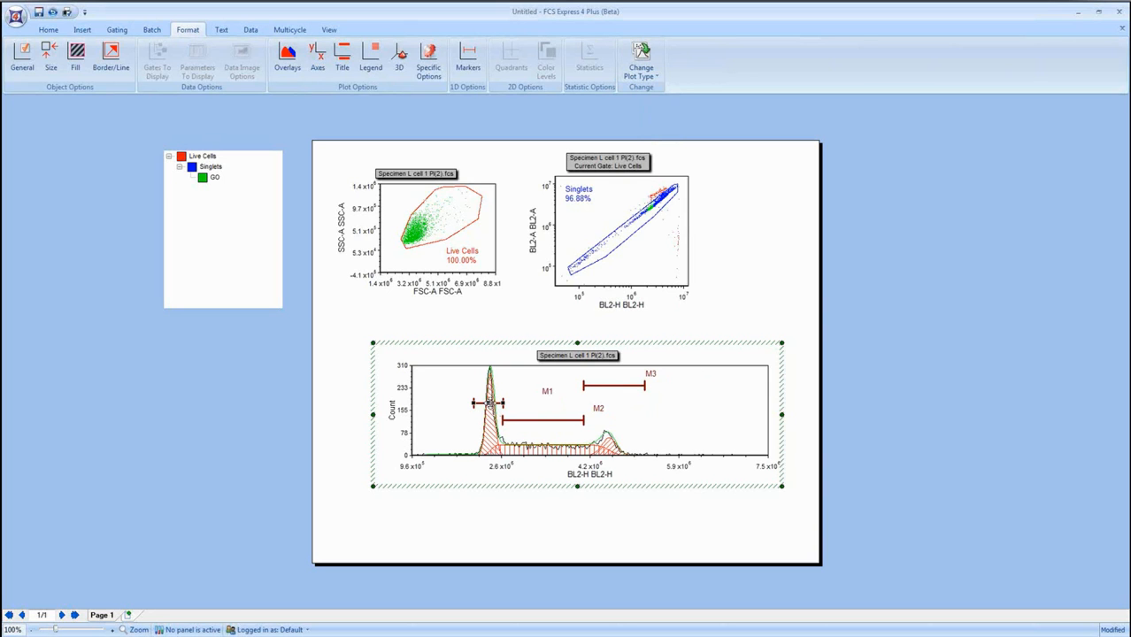
Delete markers M1, M2 and M3 from the Multicycle DNA plot.
{"action": "key", "text": "Delete"}
{"action": "left_click", "coordinate": [544, 420]}
{"action": "key", "text": "Delete"}
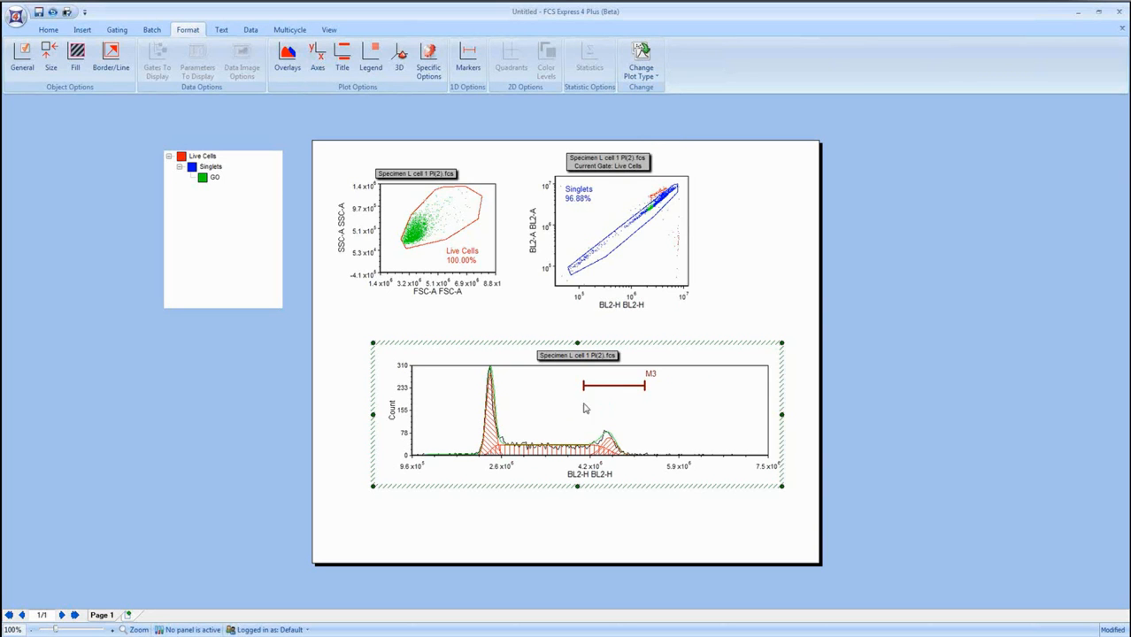
{"action": "left_click", "coordinate": [617, 387]}
{"action": "key", "text": "Delete"}
Add the DNA Cycle Statistics table for the Multicycle DNA plot and place it below the plot.
{"action": "right_click", "coordinate": [561, 396]}
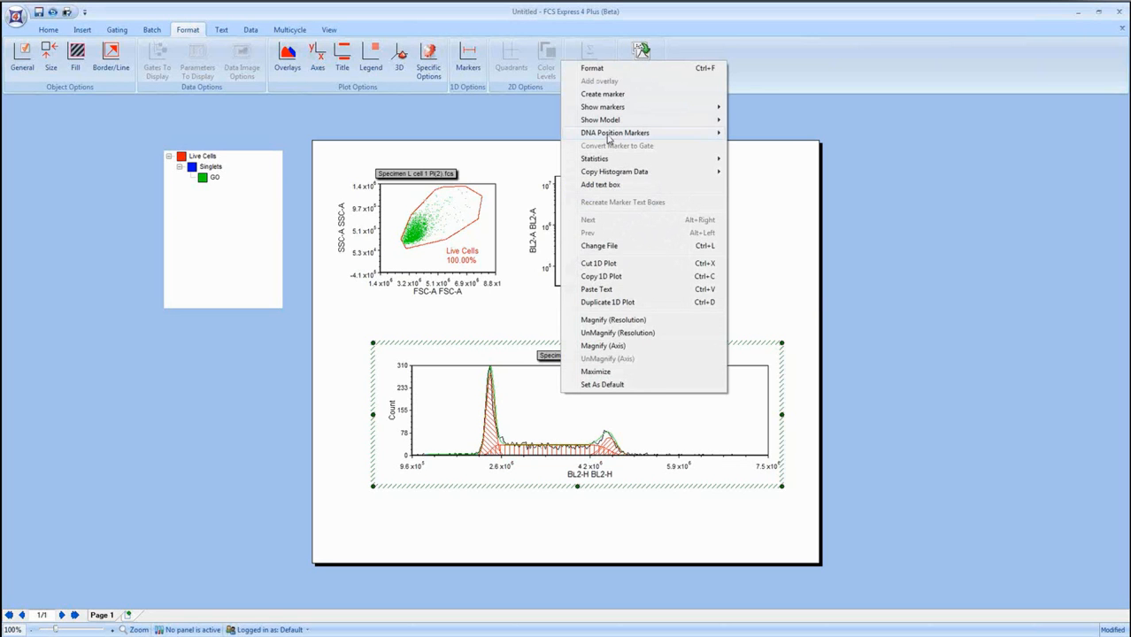
{"action": "mouse_move", "coordinate": [610, 164]}
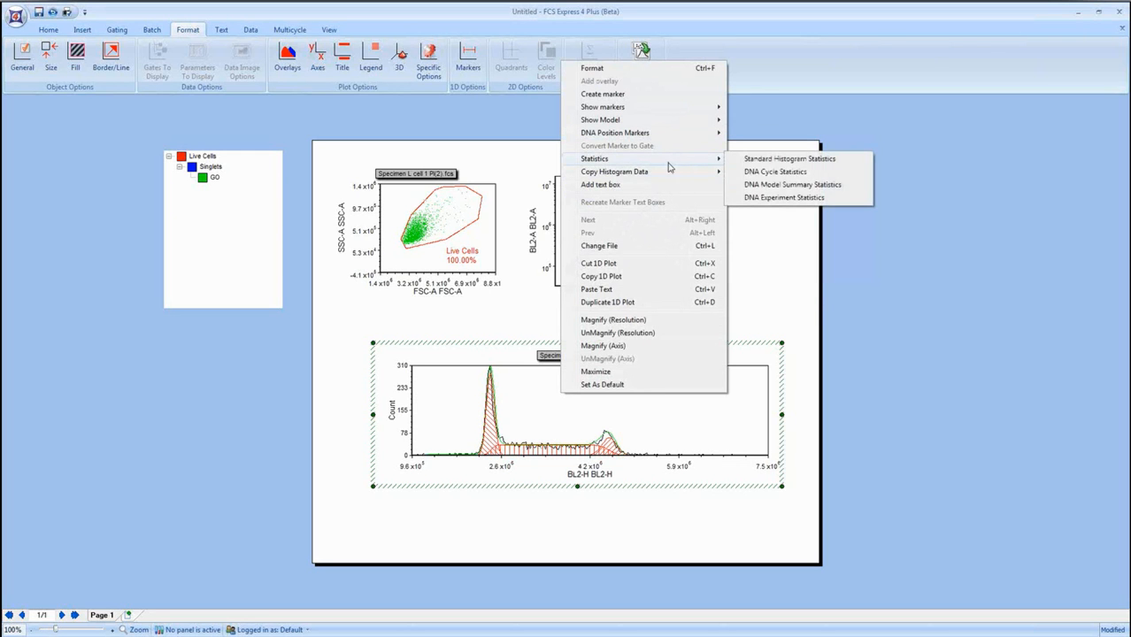
{"action": "left_click", "coordinate": [777, 171]}
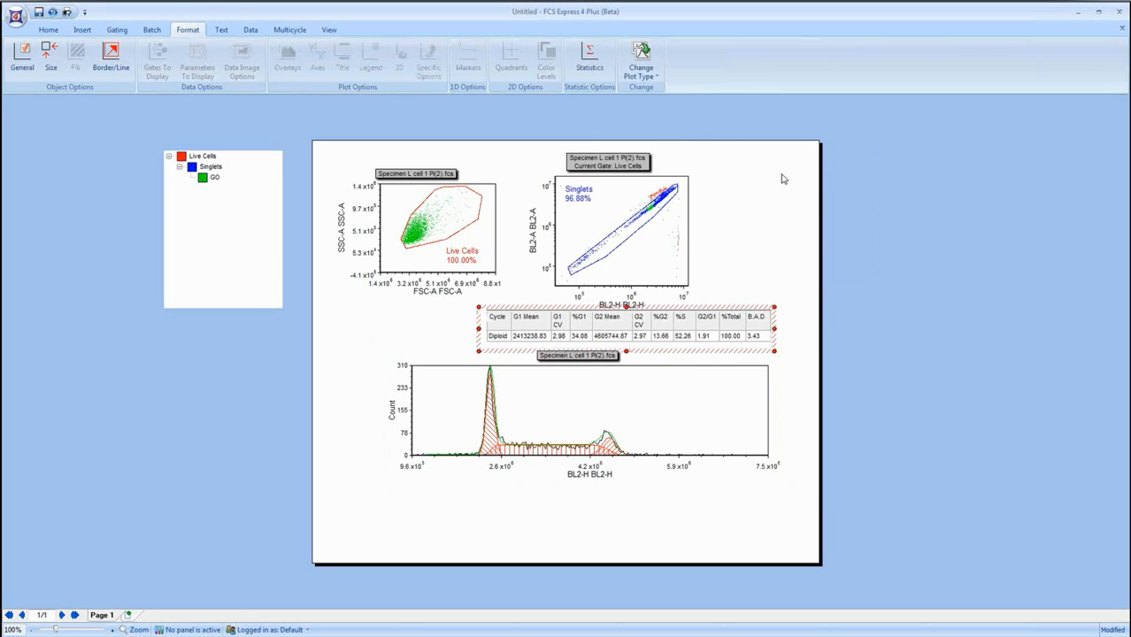
{"action": "left_click_drag", "start_coordinate": [725, 306], "coordinate": [619, 501]}
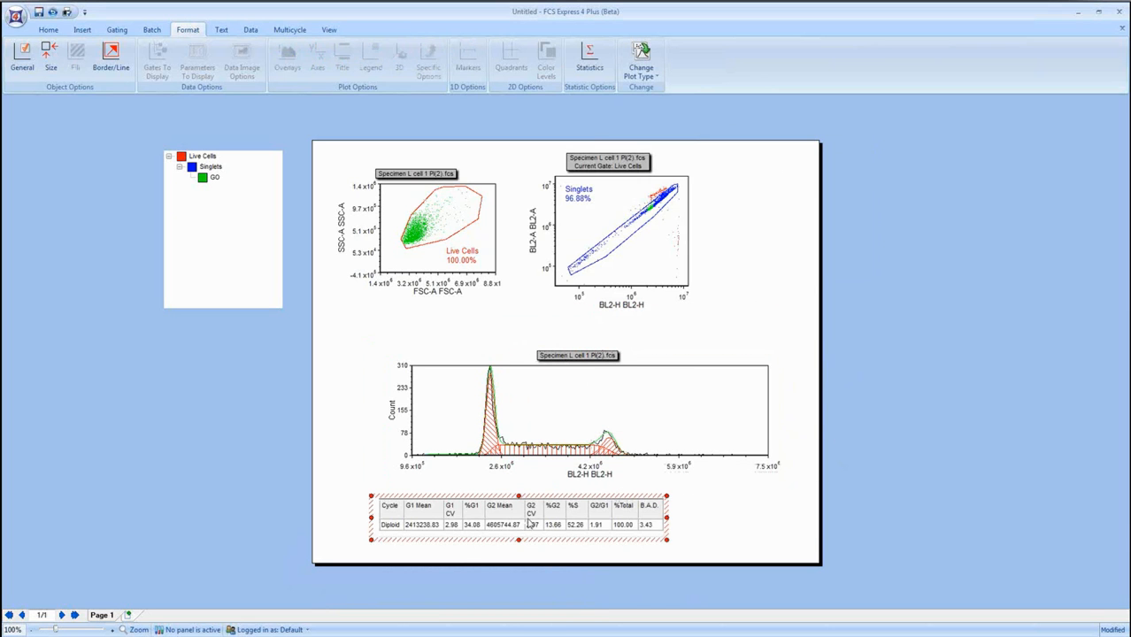
Examine the %G1, %G2, %S and G2/G1 values in the DNA cycle table and its available column options.
{"action": "left_click", "coordinate": [475, 525]}
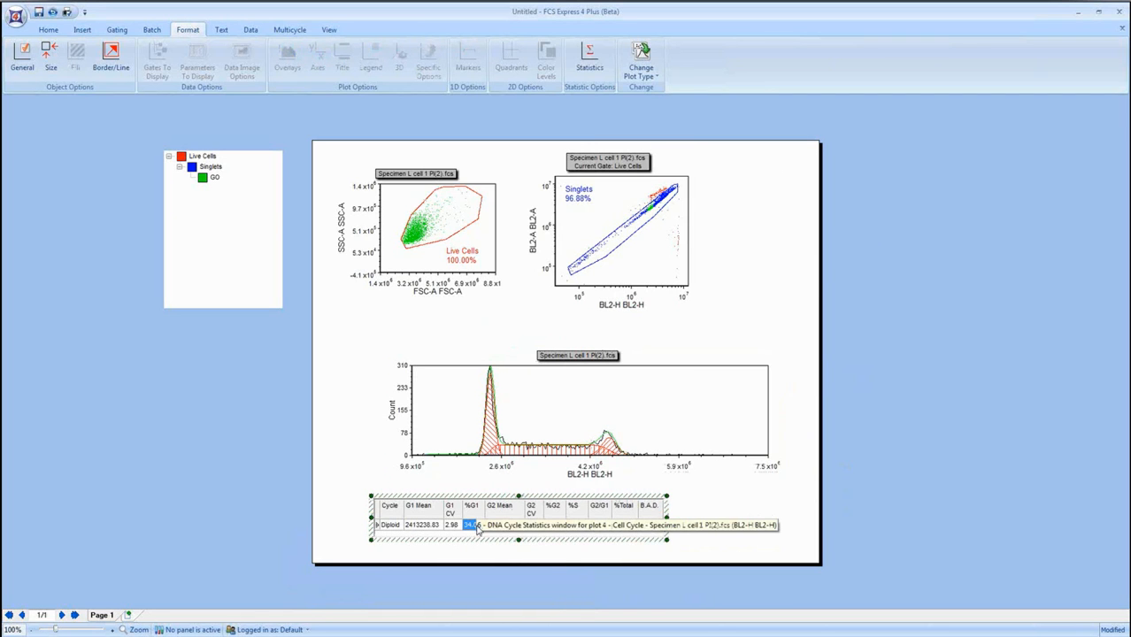
{"action": "left_click", "coordinate": [553, 524]}
{"action": "left_click", "coordinate": [576, 525]}
{"action": "left_click", "coordinate": [599, 525]}
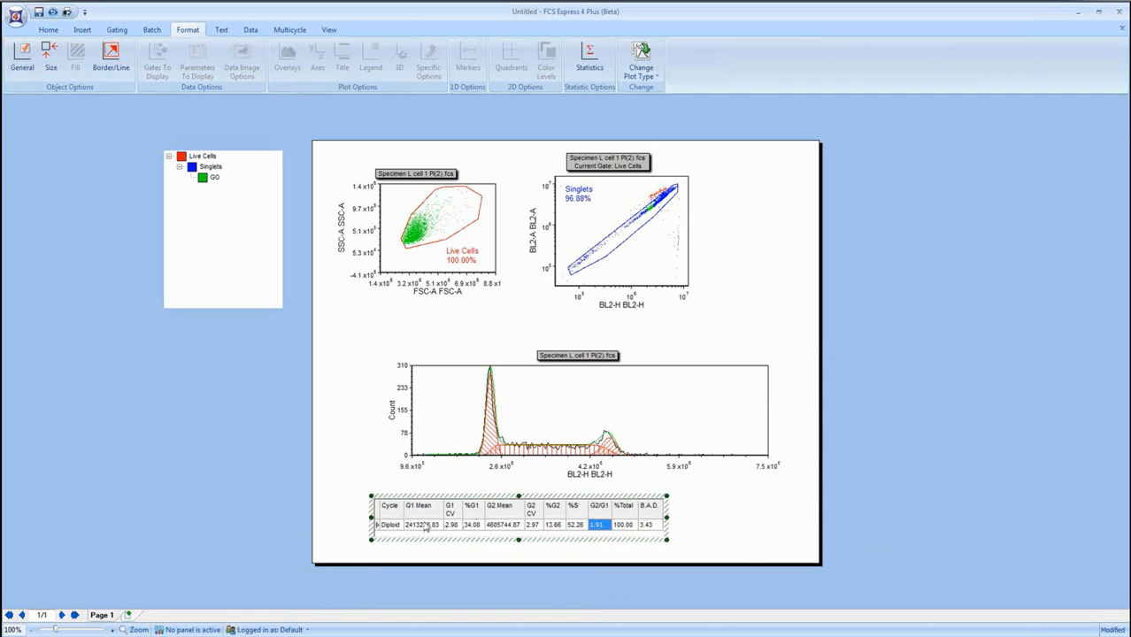
{"action": "right_click", "coordinate": [447, 519]}
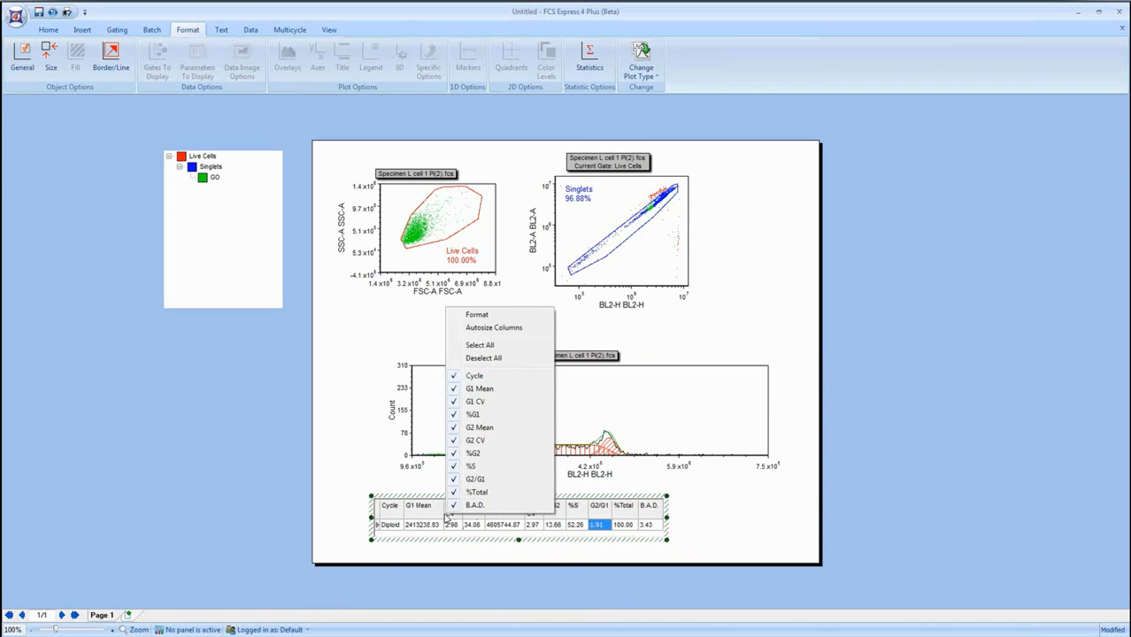
Add the DNA Model Summary Statistics table for the Multicycle DNA plot.
{"action": "left_click", "coordinate": [637, 419]}
{"action": "right_click", "coordinate": [637, 419]}
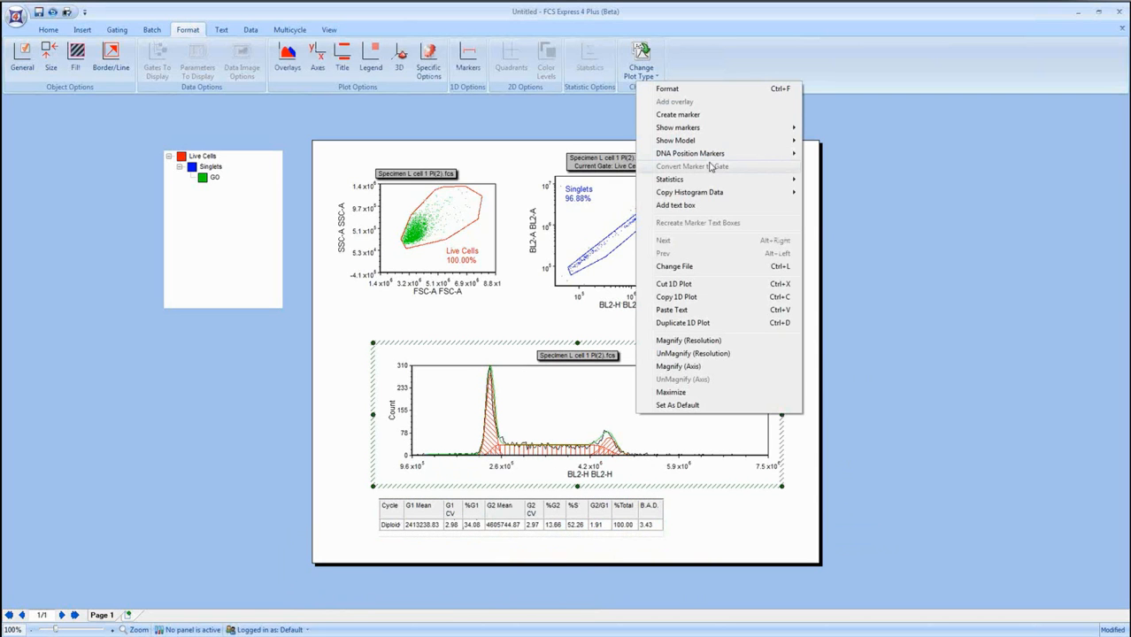
{"action": "mouse_move", "coordinate": [752, 179]}
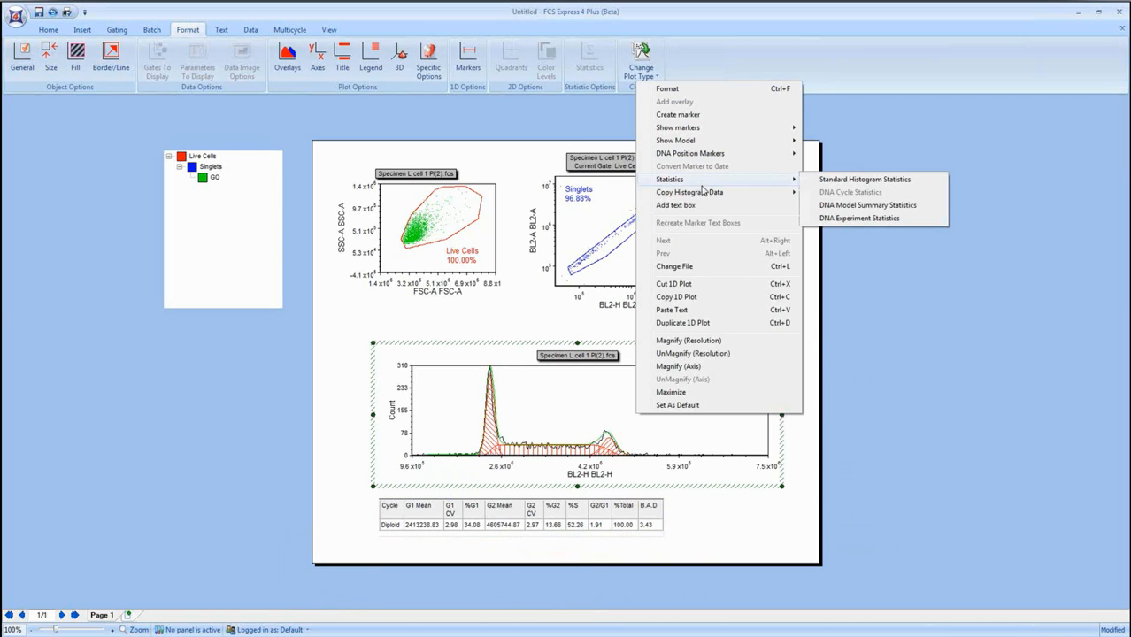
{"action": "left_click", "coordinate": [836, 206]}
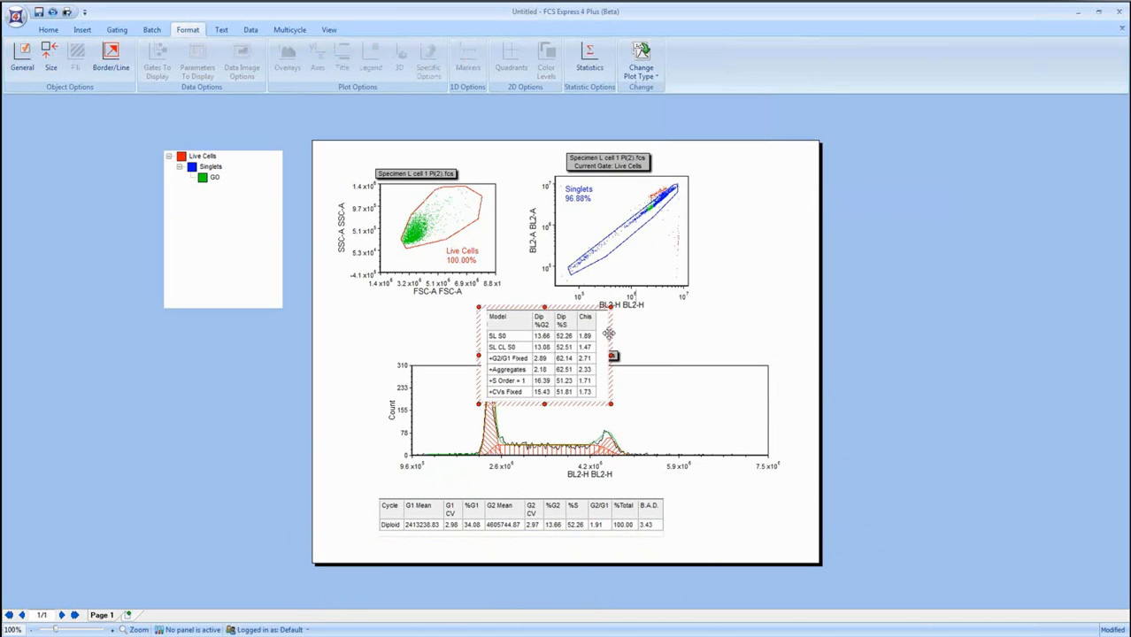
Move the DNA model summary table to the page's lower-right corner, beside the DNA cycle table, and deselect it.
{"action": "left_click_drag", "start_coordinate": [610, 336], "coordinate": [809, 503]}
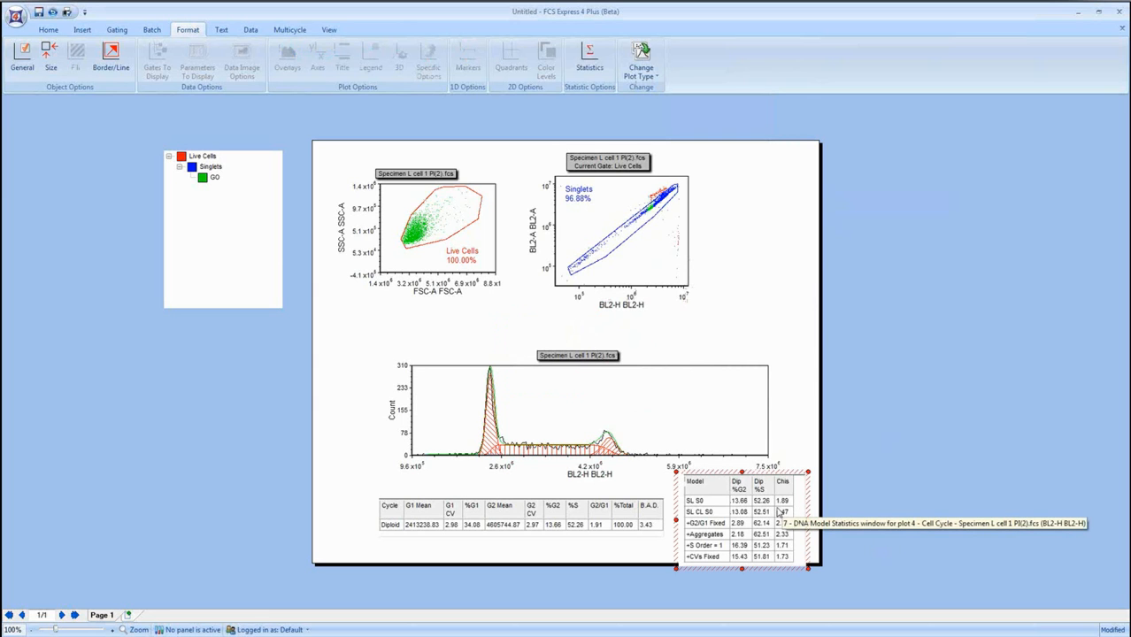
{"action": "left_click", "coordinate": [865, 482]}
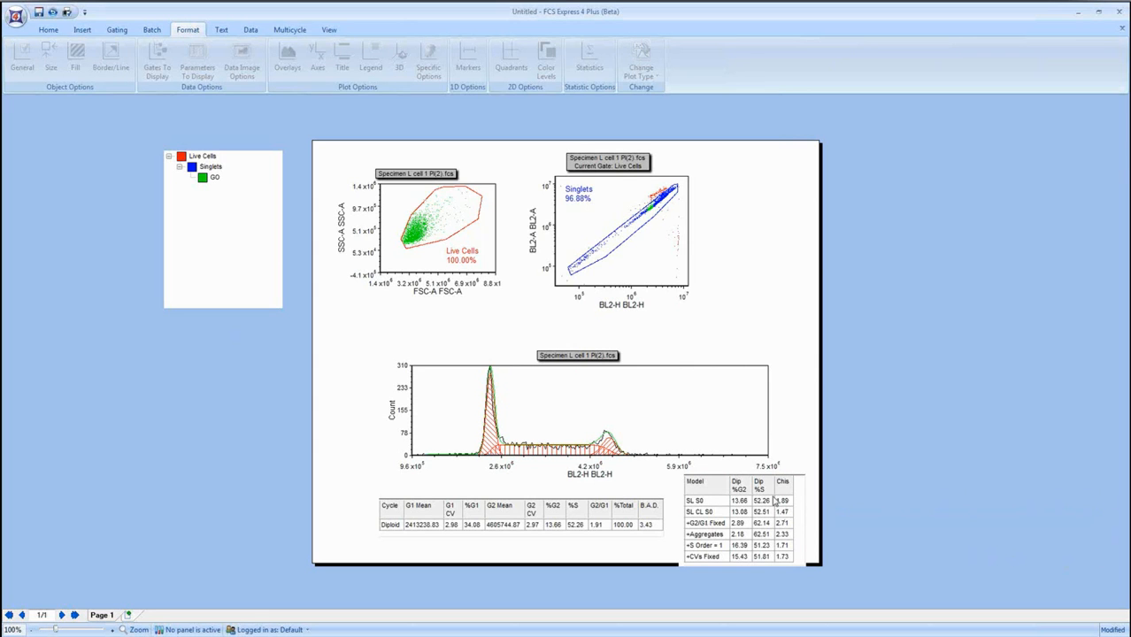
Add the Interpretation and Experiment Statistics text for the Multicycle DNA plot and place it to the right of the Singlets plot.
{"action": "right_click", "coordinate": [673, 402]}
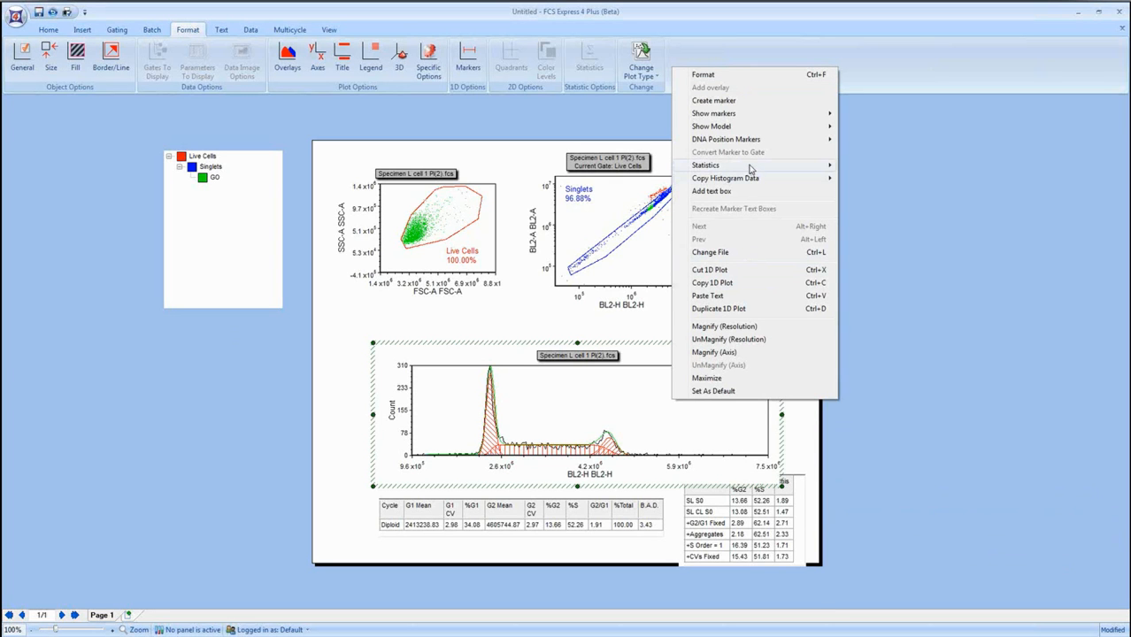
{"action": "mouse_move", "coordinate": [750, 170]}
{"action": "left_click", "coordinate": [885, 204]}
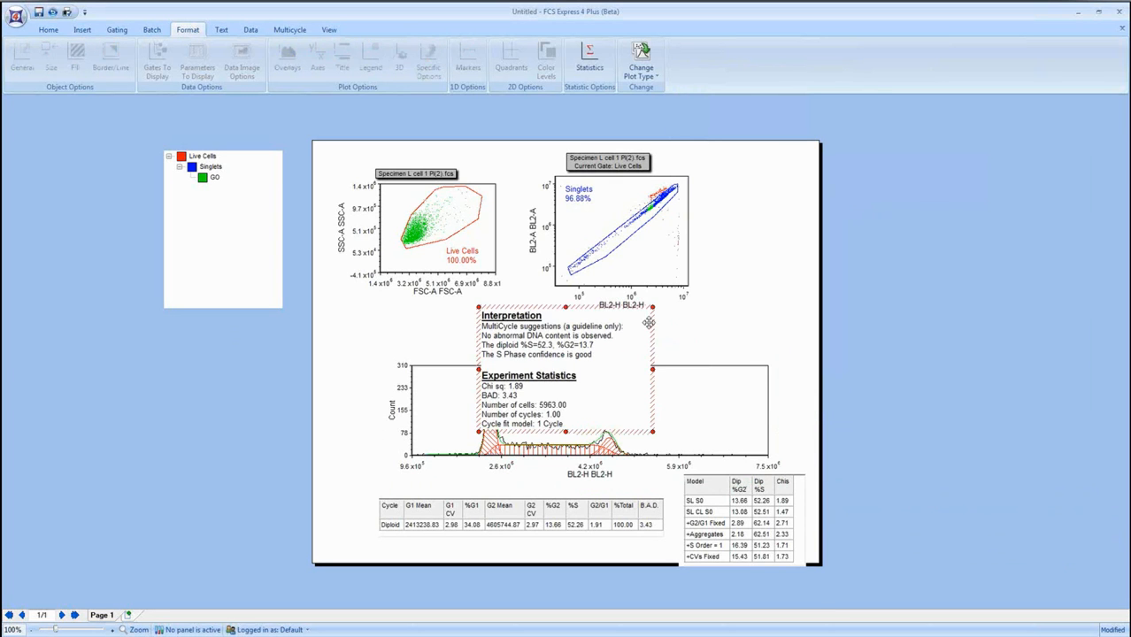
{"action": "left_click_drag", "start_coordinate": [655, 352], "coordinate": [874, 233]}
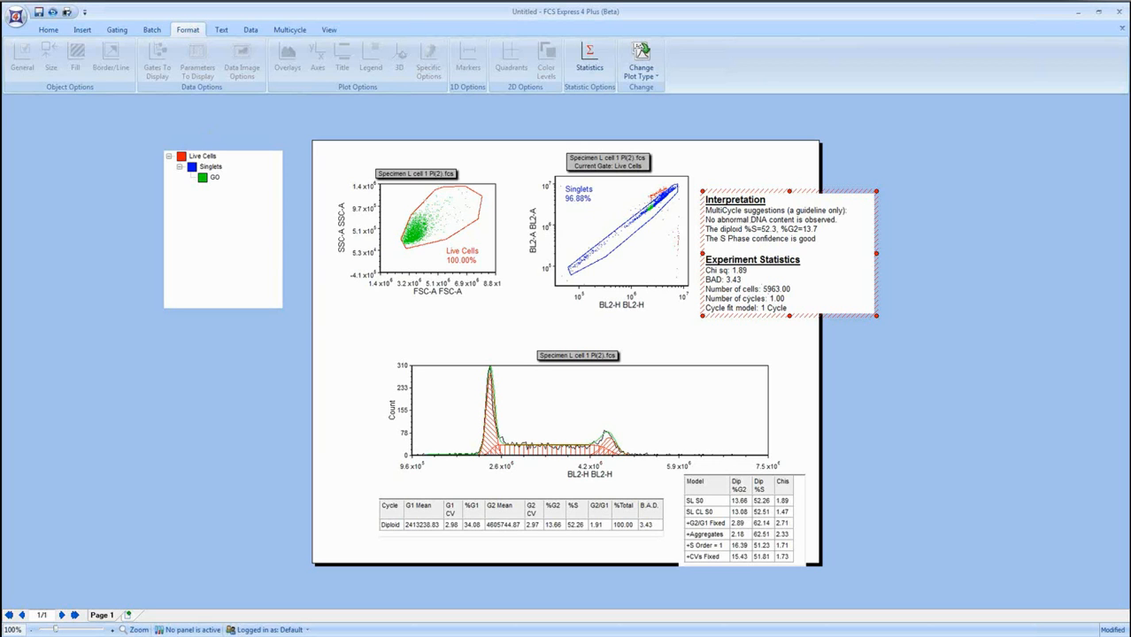
Bring up the LifeTechCellCycleData.fey layout, maximize its window and show the FCS Express Analysis page.
{"action": "left_click_drag", "start_coordinate": [0, 16], "coordinate": [619, 95]}
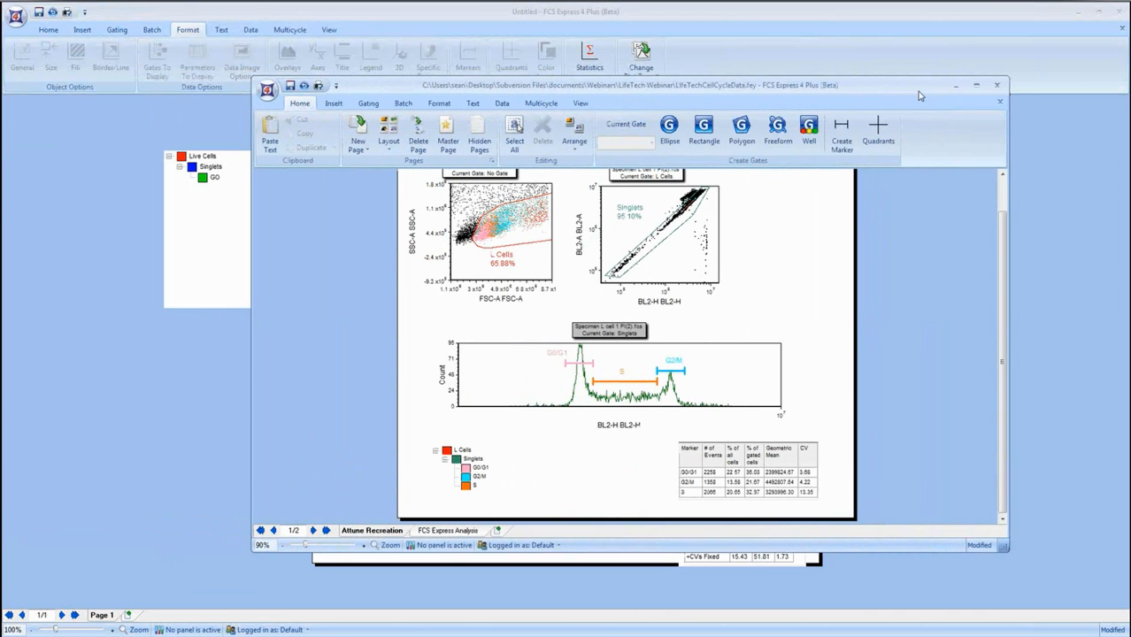
{"action": "left_click", "coordinate": [975, 87]}
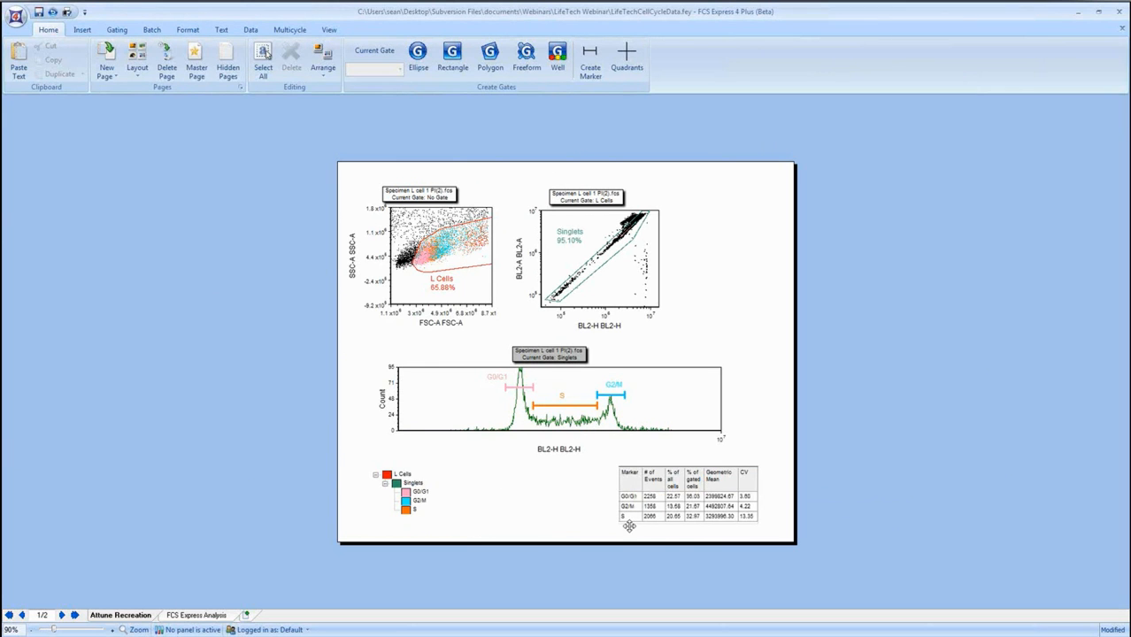
{"action": "left_click", "coordinate": [206, 614]}
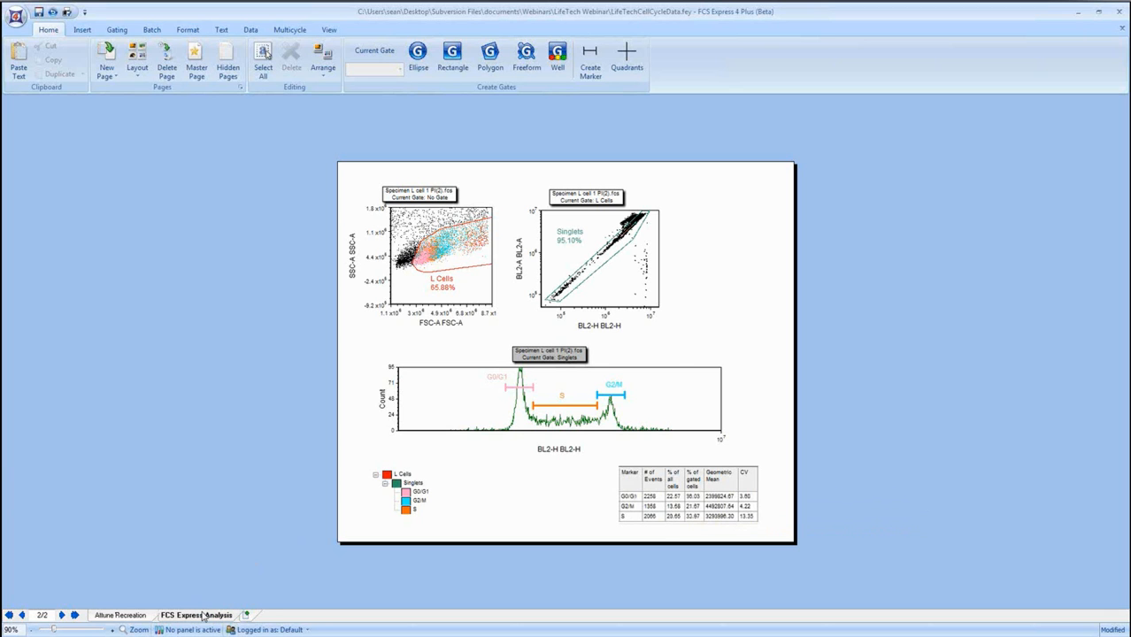
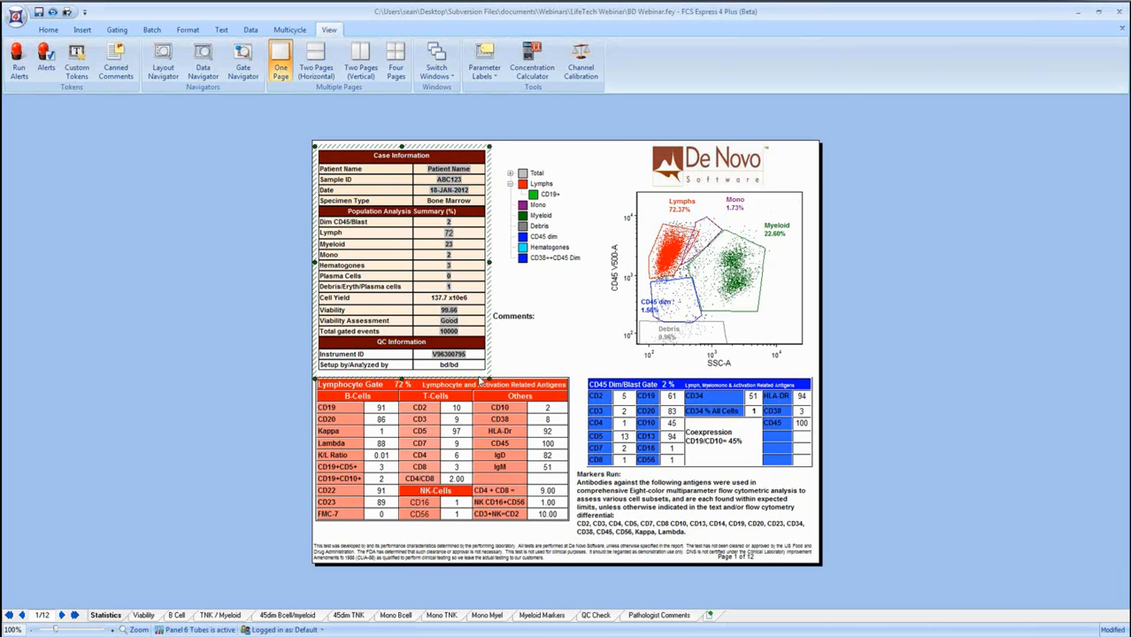
Shift the Lymphs gate slightly up and left on the CD45 versus SSC plot, adjust its upper edge and deselect the plot.
{"action": "left_click", "coordinate": [673, 255]}
{"action": "left_click_drag", "start_coordinate": [679, 250], "coordinate": [670, 239]}
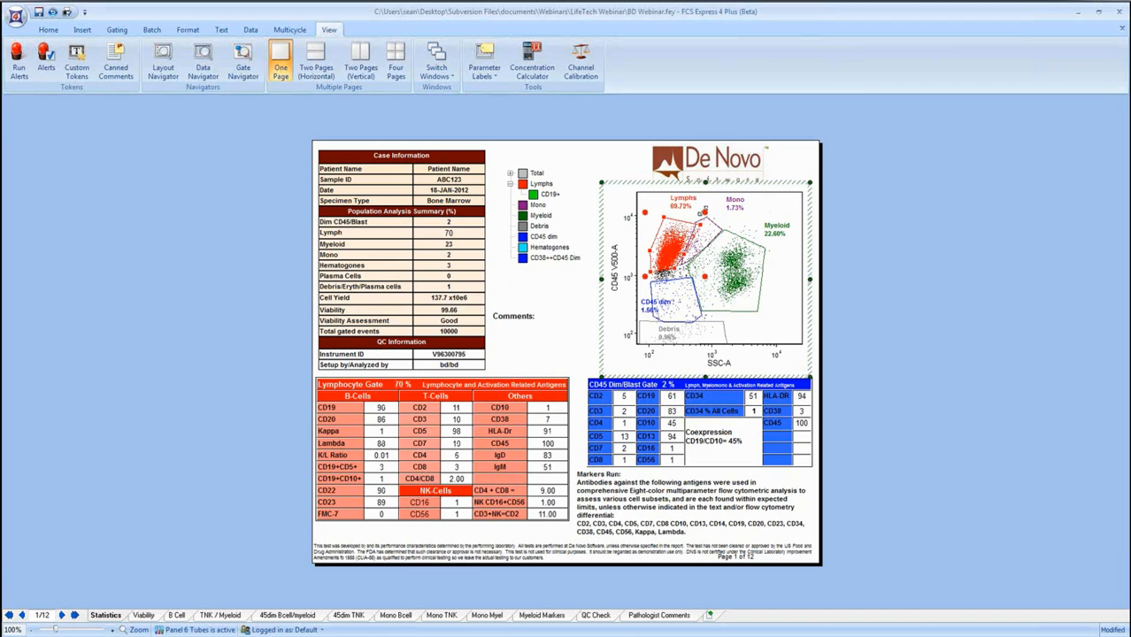
{"action": "left_click_drag", "start_coordinate": [692, 211], "coordinate": [696, 214]}
{"action": "left_click", "coordinate": [248, 344]}
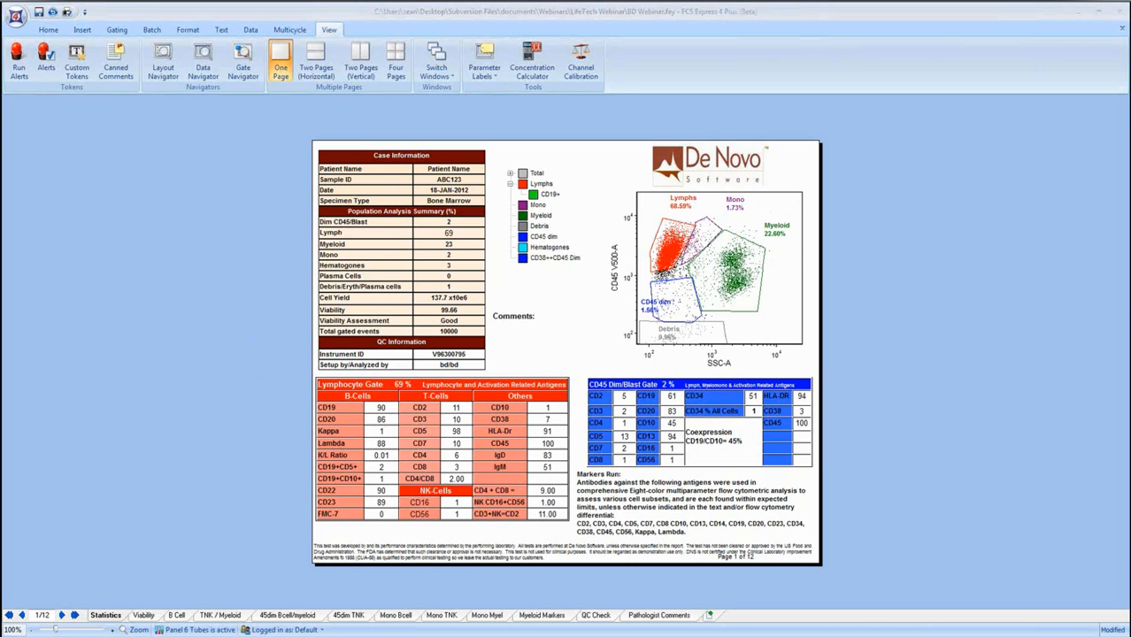
Look over the B Cell page of the BD Webinar layout and return to the Statistics page.
{"action": "left_click", "coordinate": [177, 615]}
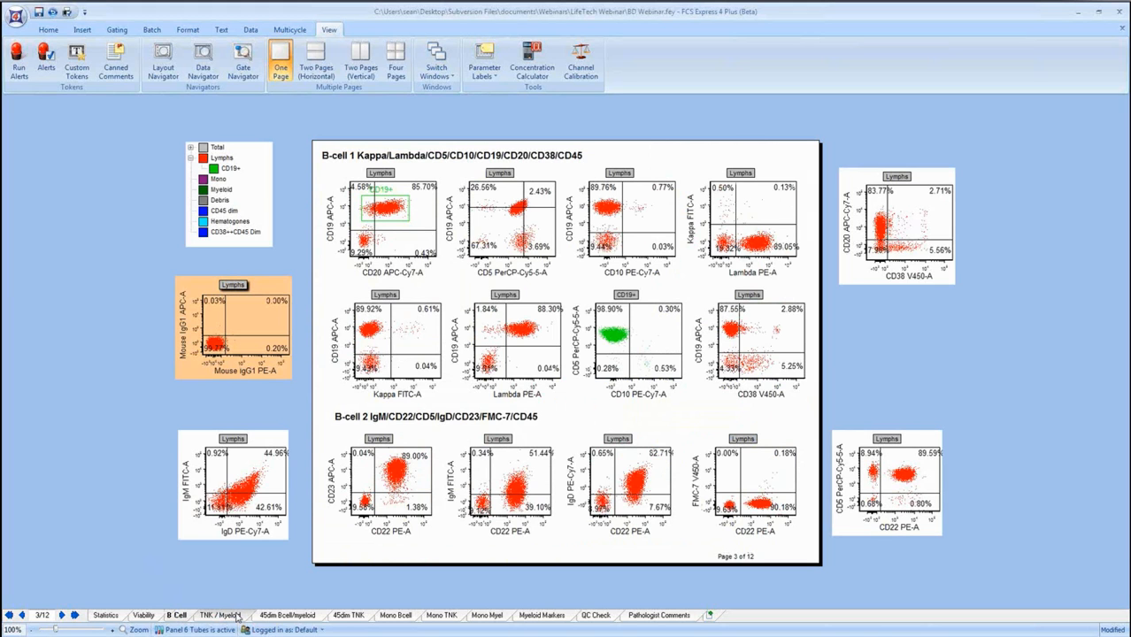
{"action": "left_click", "coordinate": [108, 615]}
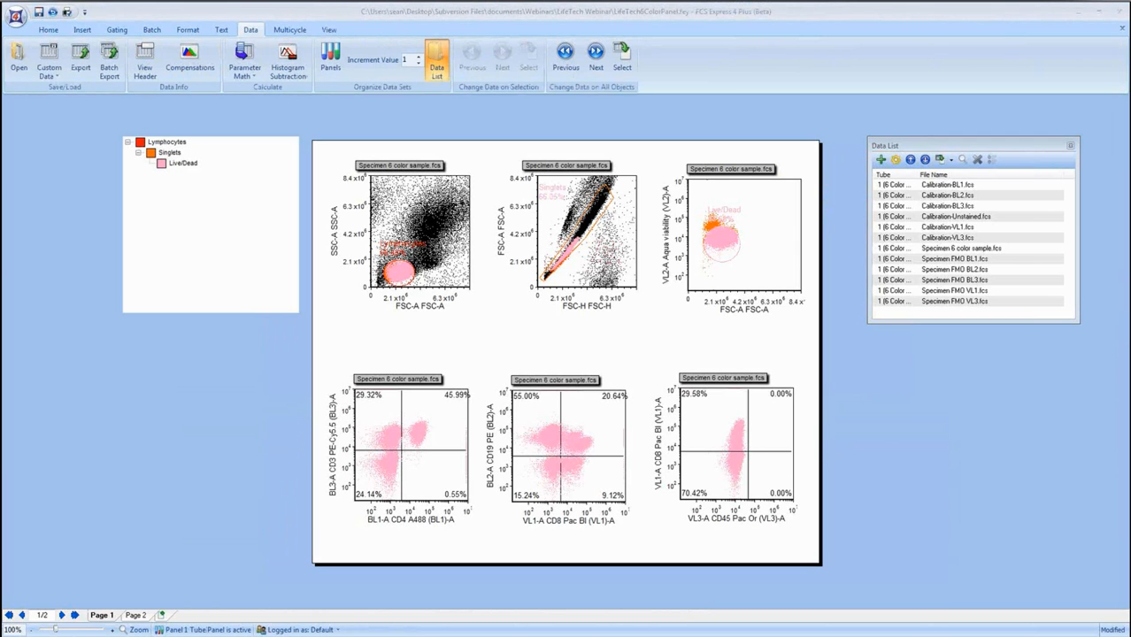
Bring up the TaliAnnexinAssay.fey layout and maximize its window.
{"action": "left_click_drag", "start_coordinate": [0, 122], "coordinate": [774, 47]}
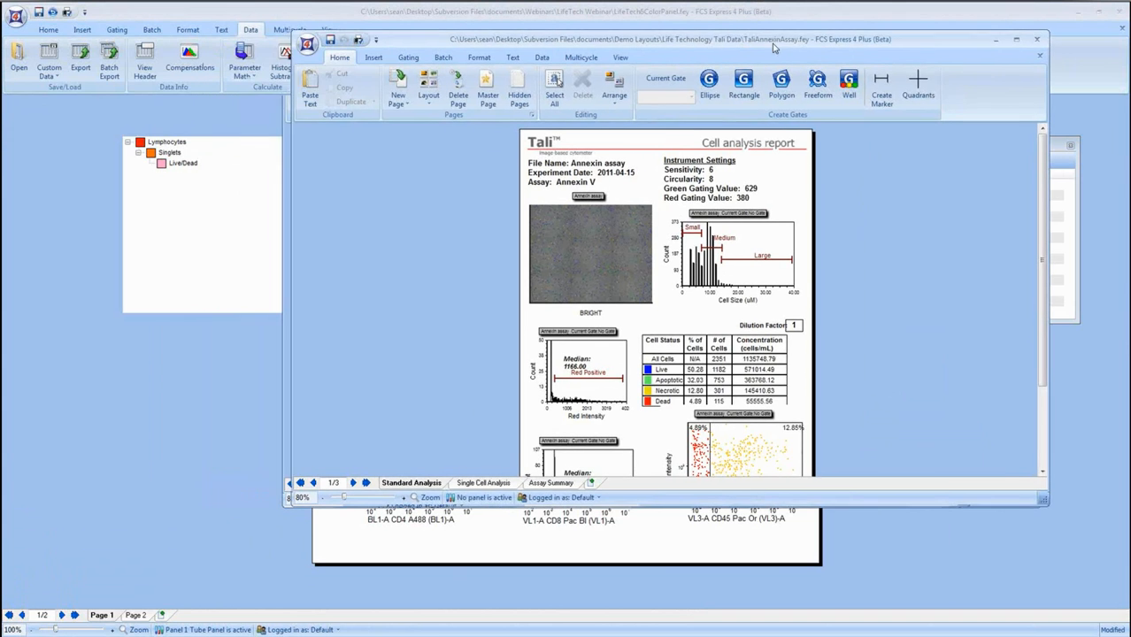
{"action": "left_click", "coordinate": [1016, 39]}
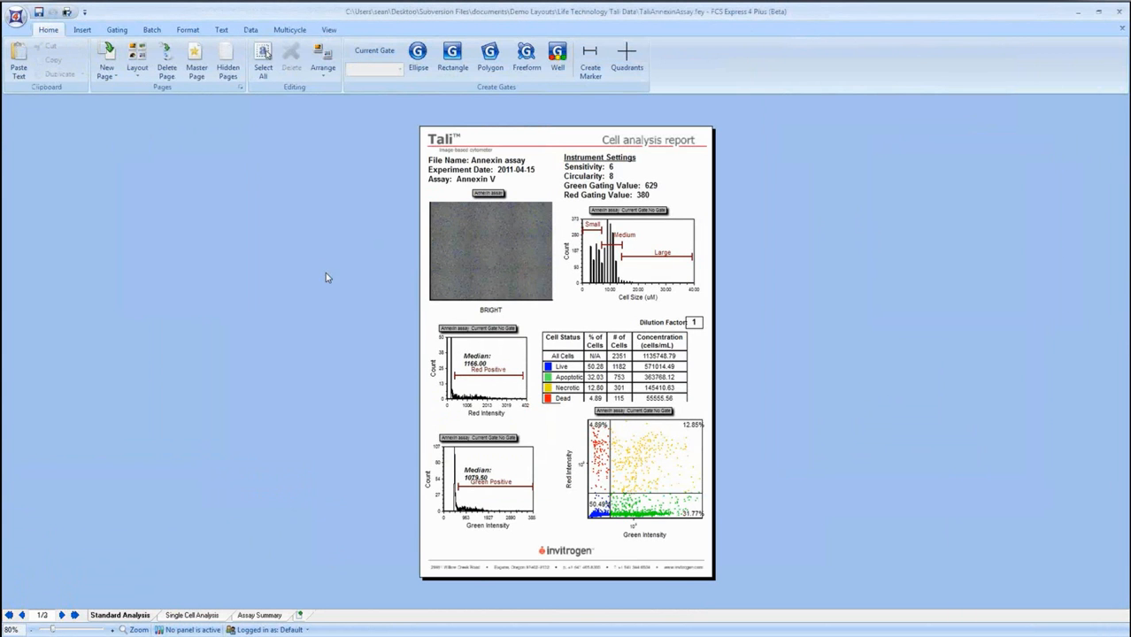
{"action": "scroll", "coordinate": [386, 358], "scroll_direction": "up", "scroll_amount": 2}
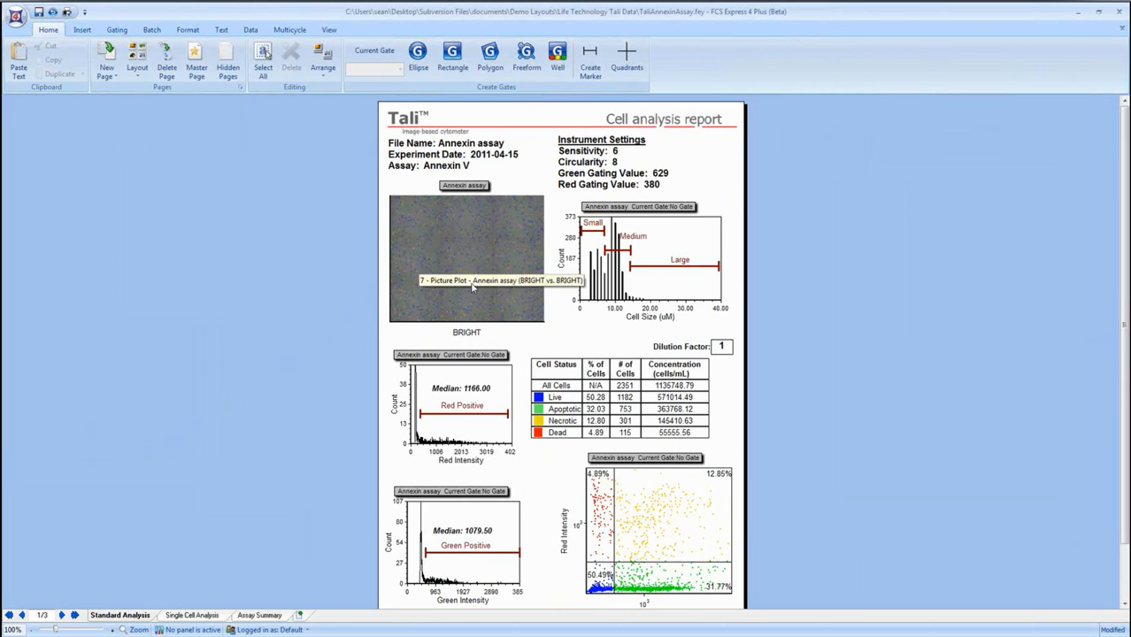
Change the image channel of the Annexin assay picture plot from BRIGHT to RFP.
{"action": "left_click", "coordinate": [468, 334]}
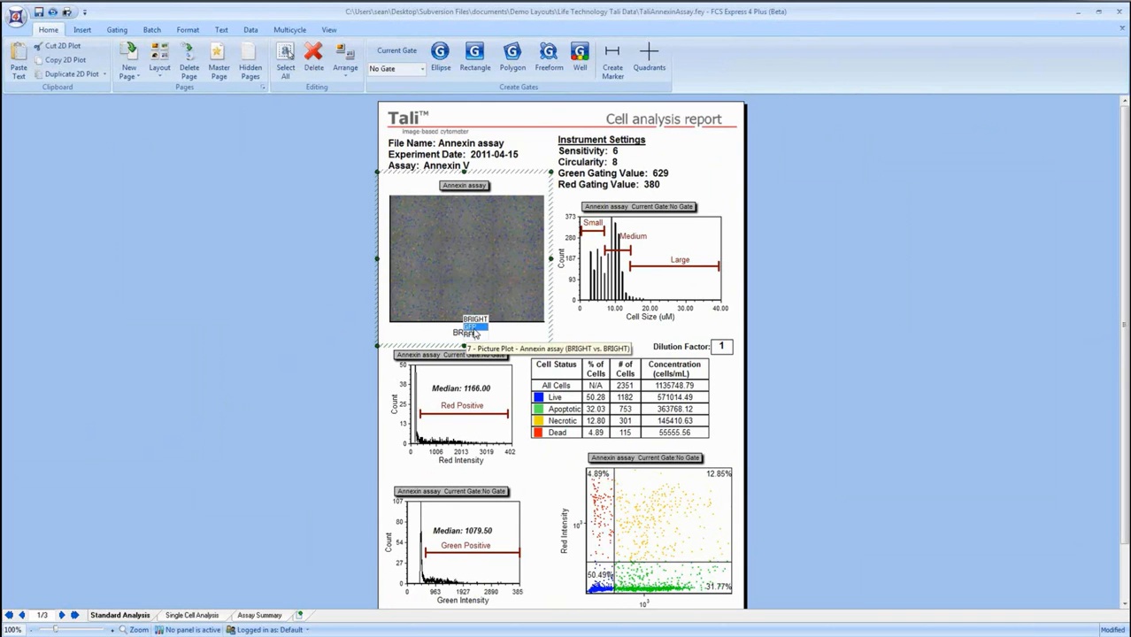
{"action": "left_click", "coordinate": [474, 327]}
{"action": "left_click", "coordinate": [472, 333]}
{"action": "left_click", "coordinate": [473, 336]}
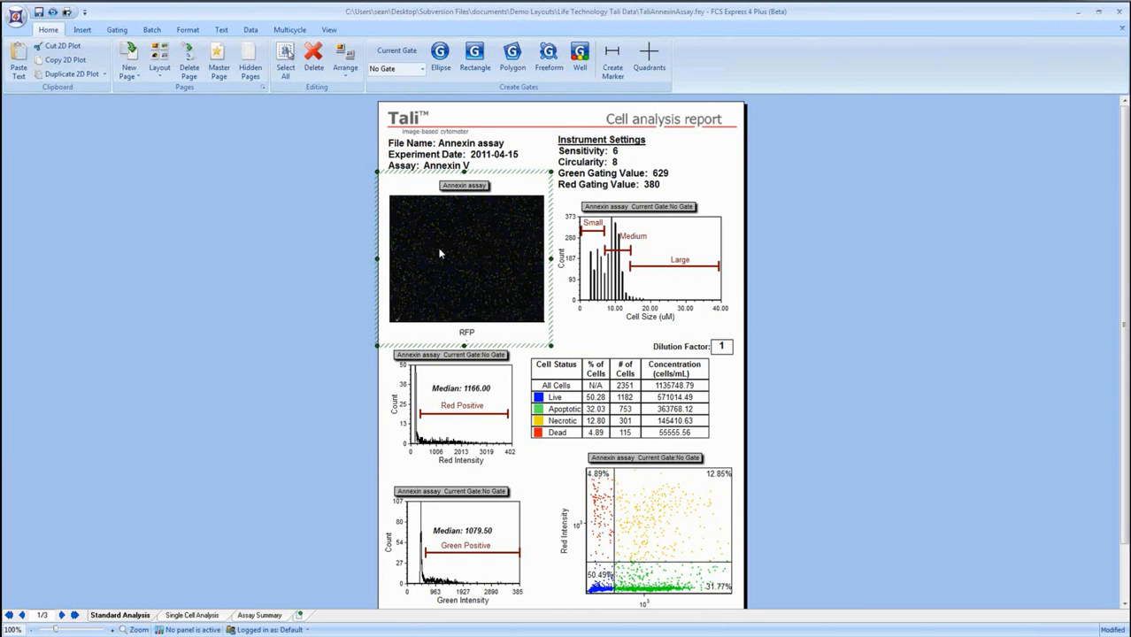
Magnify the axes of the RFP picture plot around a small central region of cells and deselect the plot.
{"action": "right_click", "coordinate": [460, 240]}
{"action": "left_click", "coordinate": [505, 545]}
{"action": "left_click_drag", "start_coordinate": [440, 248], "coordinate": [463, 265]}
{"action": "left_click", "coordinate": [838, 483]}
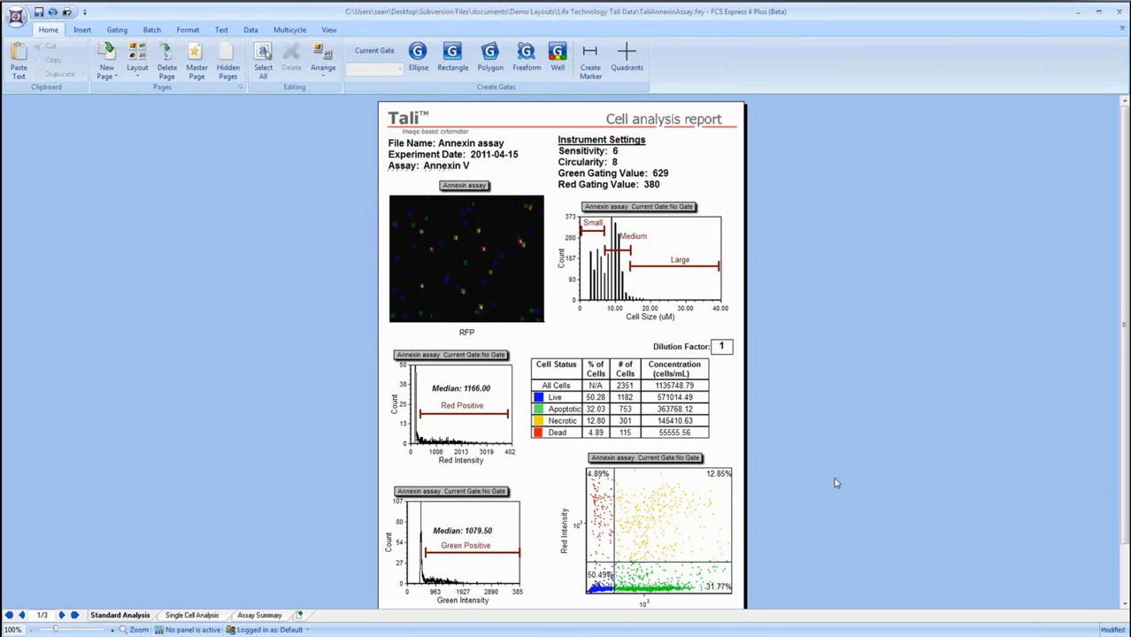
Shift the quadrant intersection slightly down and left on the Red Intensity versus Green Intensity plot.
{"action": "scroll", "coordinate": [833, 477], "scroll_direction": "down", "scroll_amount": 2}
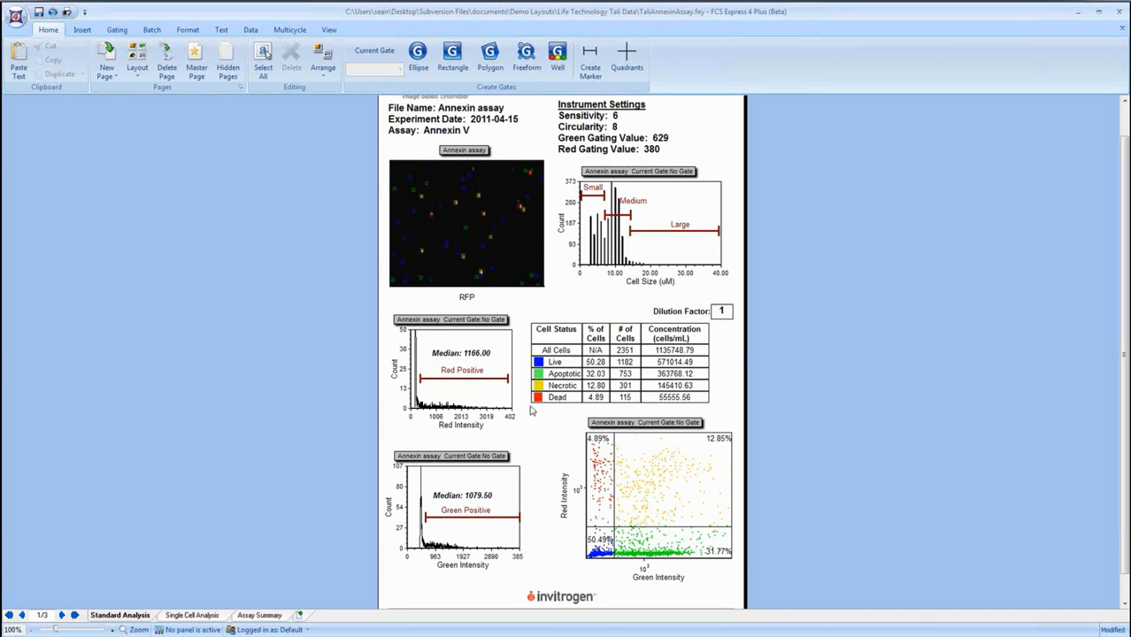
{"action": "left_click", "coordinate": [480, 226]}
{"action": "left_click", "coordinate": [269, 272]}
{"action": "left_click", "coordinate": [619, 529]}
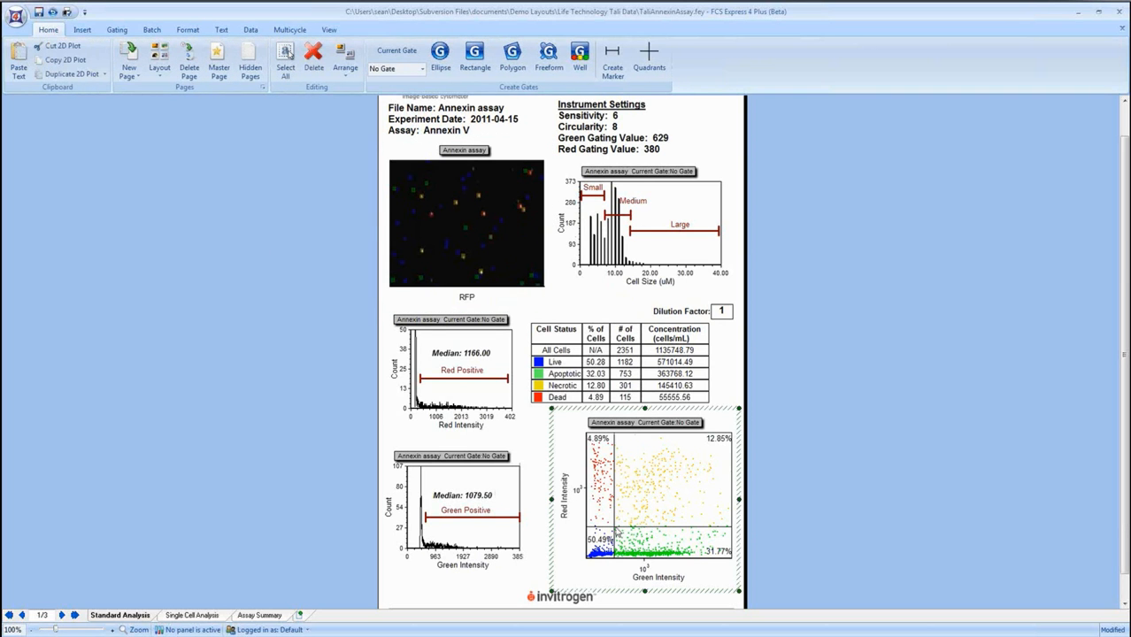
{"action": "mouse_move", "coordinate": [620, 529]}
{"action": "left_mouse_down"}
{"action": "mouse_move", "coordinate": [634, 520]}
{"action": "mouse_move", "coordinate": [621, 505]}
{"action": "mouse_move", "coordinate": [617, 533]}
{"action": "left_mouse_up"}
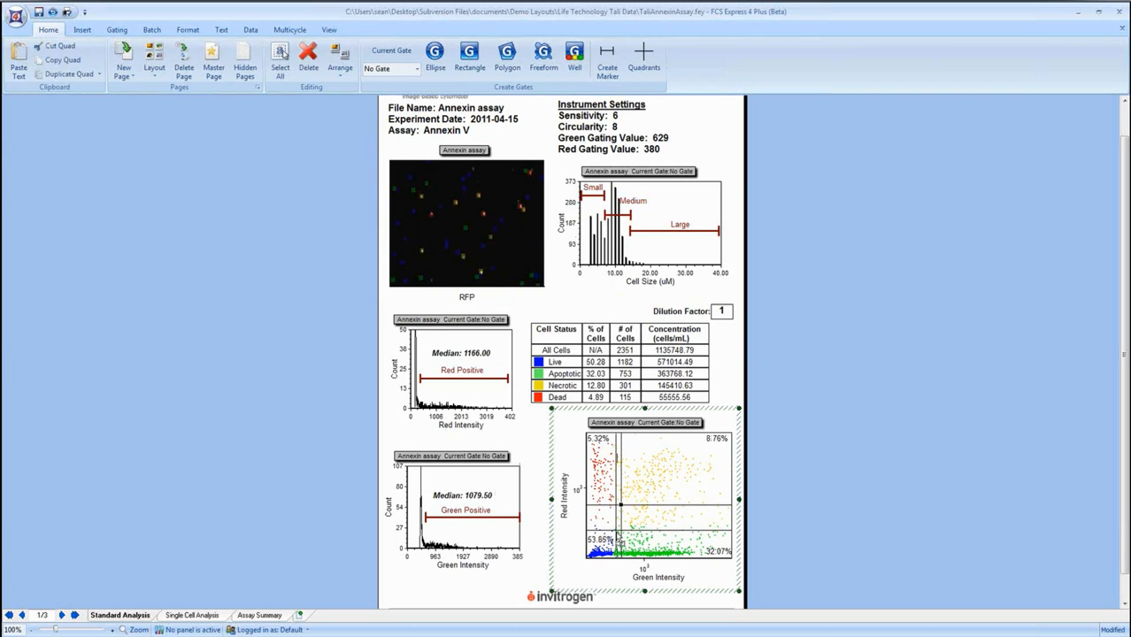
Raise the lower bound of the Red Positive marker to about 1500 on the Red Intensity histogram.
{"action": "left_click", "coordinate": [434, 379]}
{"action": "left_click_drag", "start_coordinate": [421, 378], "coordinate": [450, 379]}
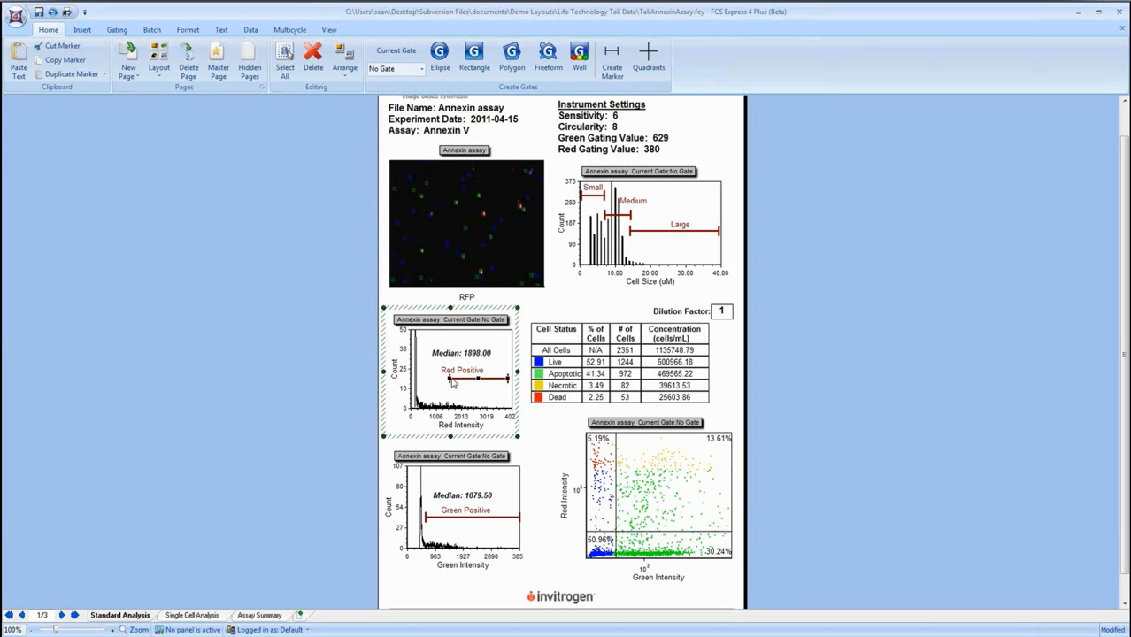
{"action": "left_click", "coordinate": [326, 372]}
Move the Red Positive label to the upper right of the Red Intensity histogram, above the median text.
{"action": "left_click", "coordinate": [453, 379]}
{"action": "left_click", "coordinate": [469, 371]}
{"action": "left_click", "coordinate": [505, 384]}
{"action": "left_click_drag", "start_coordinate": [485, 372], "coordinate": [501, 339]}
Extend the Red Positive marker down to nearly zero, and set its lower bound back to about 400.
{"action": "left_click", "coordinate": [464, 381]}
{"action": "left_click_drag", "start_coordinate": [449, 378], "coordinate": [411, 378]}
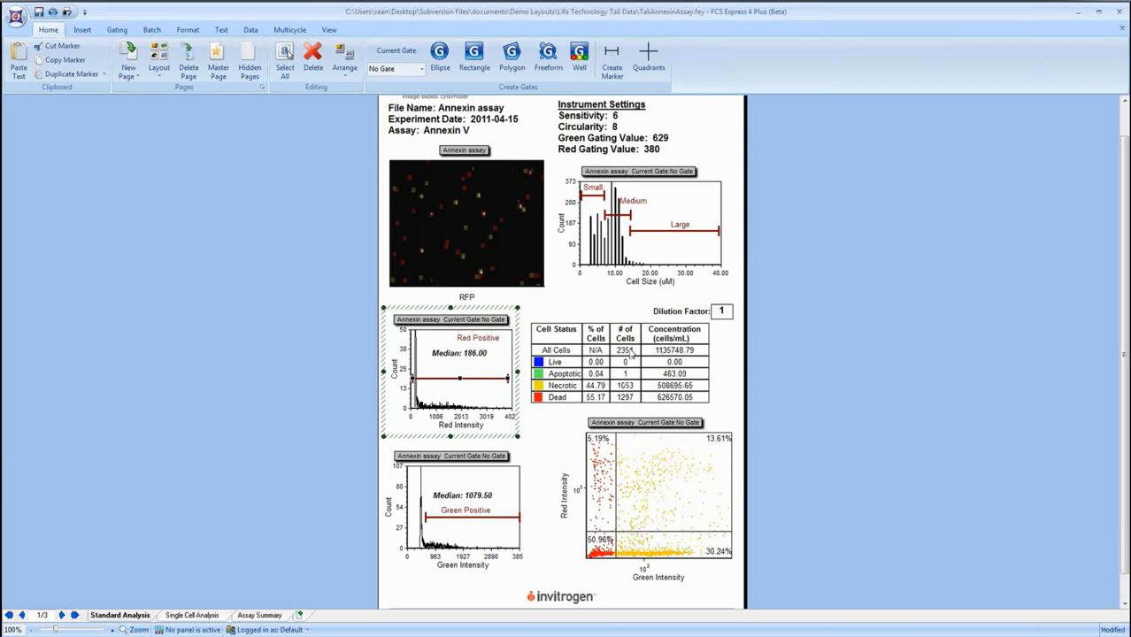
{"action": "left_click_drag", "start_coordinate": [413, 379], "coordinate": [420, 378]}
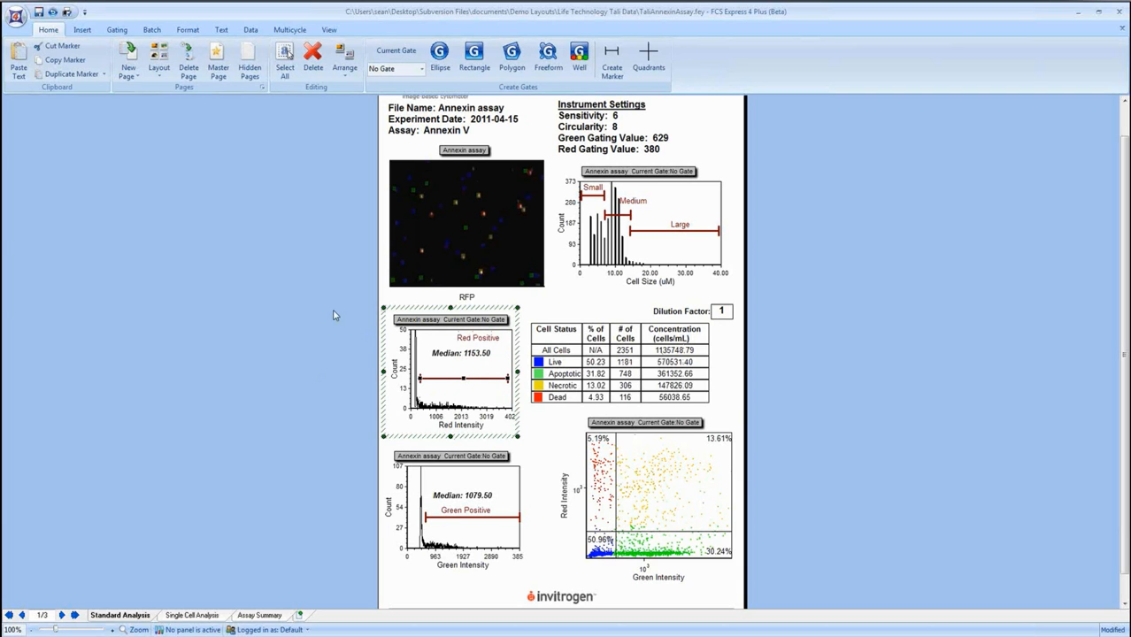
Unmagnify the axes of the RFP picture plot to show the whole image.
{"action": "left_click", "coordinate": [670, 494]}
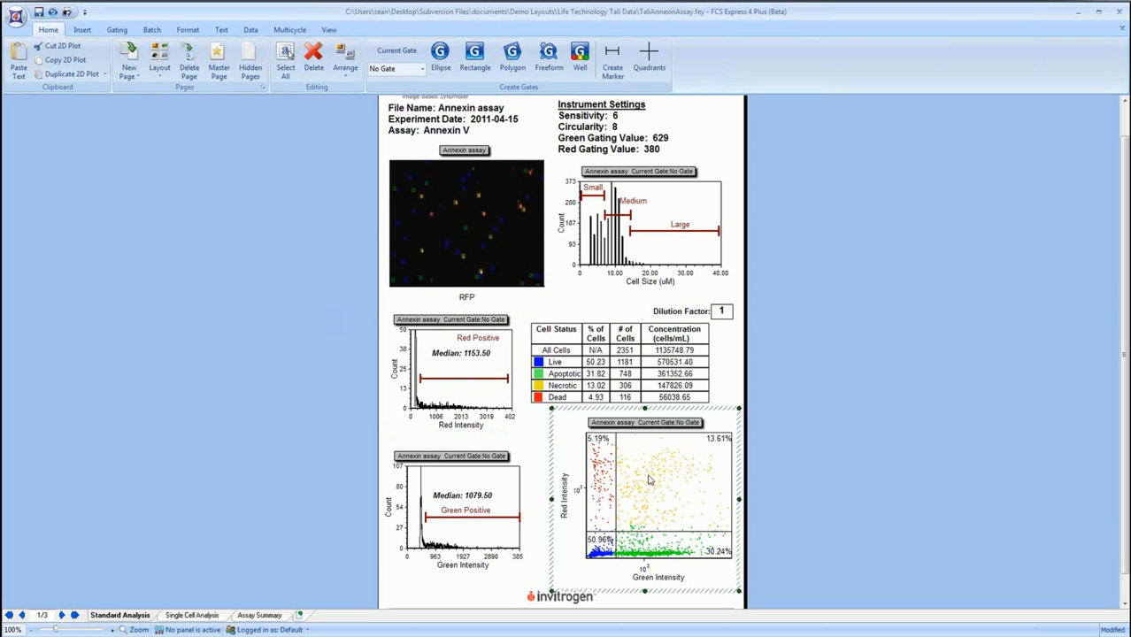
{"action": "left_click", "coordinate": [505, 254]}
{"action": "right_click", "coordinate": [504, 254]}
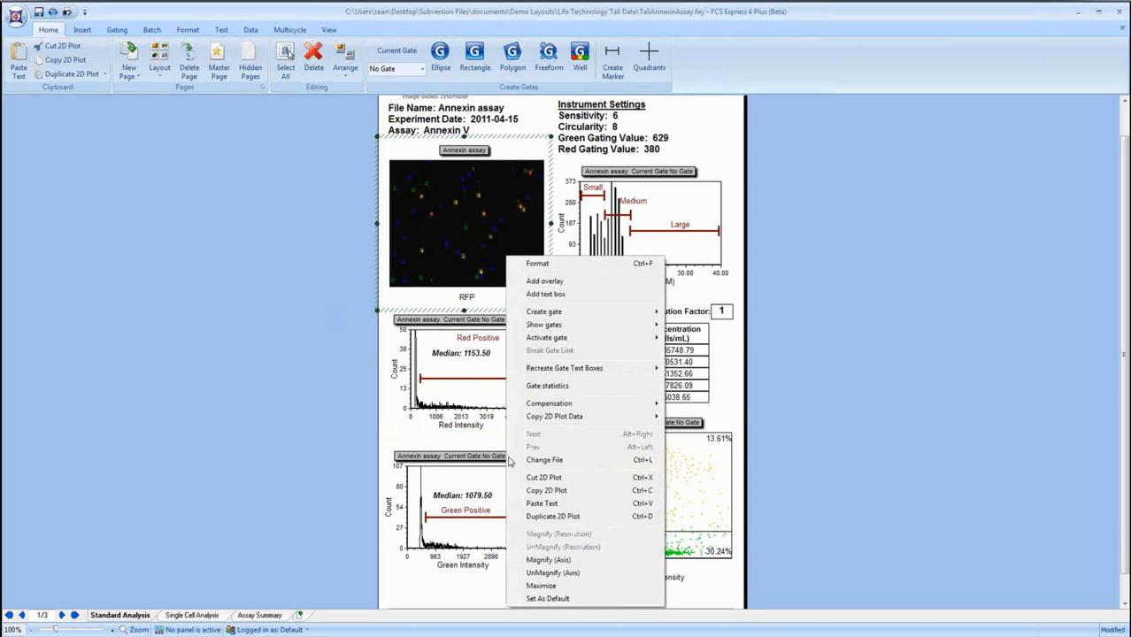
{"action": "left_click", "coordinate": [564, 573]}
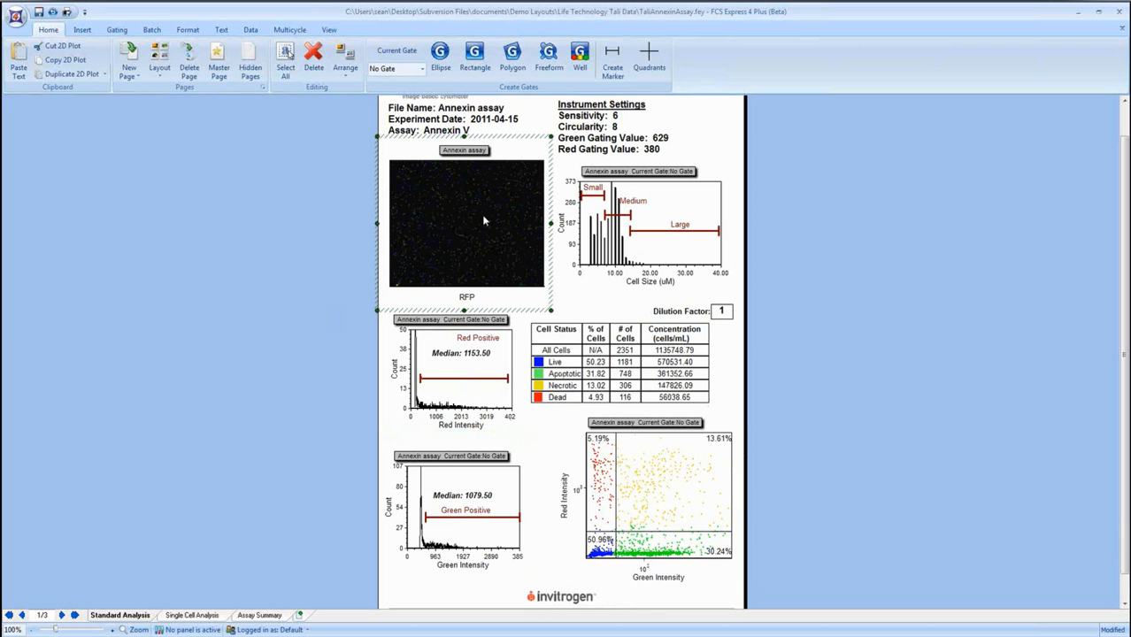
Show the Single Cell Analysis page and make the rows of the cell image table moderately taller.
{"action": "left_click", "coordinate": [200, 618]}
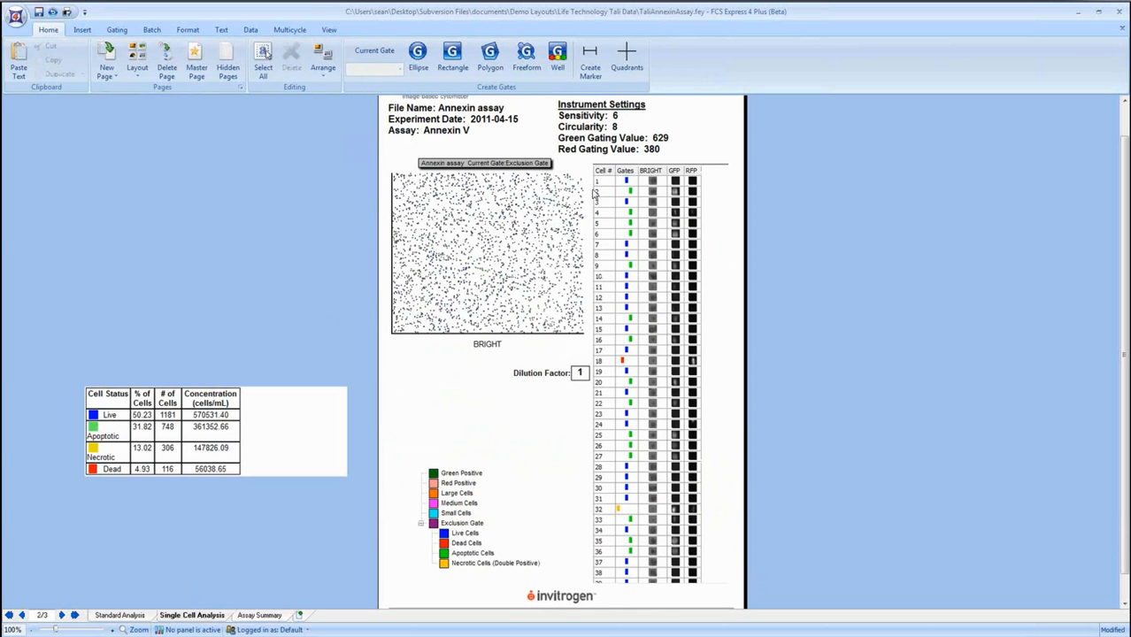
{"action": "left_click", "coordinate": [594, 193]}
{"action": "left_click_drag", "start_coordinate": [591, 194], "coordinate": [590, 226]}
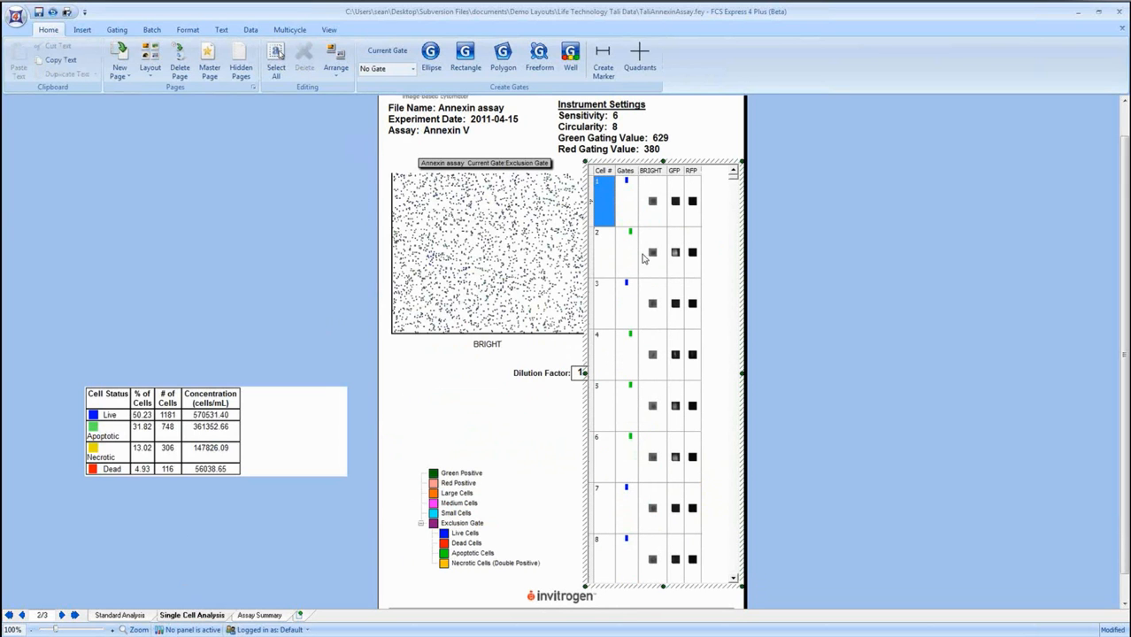
{"action": "left_click_drag", "start_coordinate": [593, 228], "coordinate": [594, 195]}
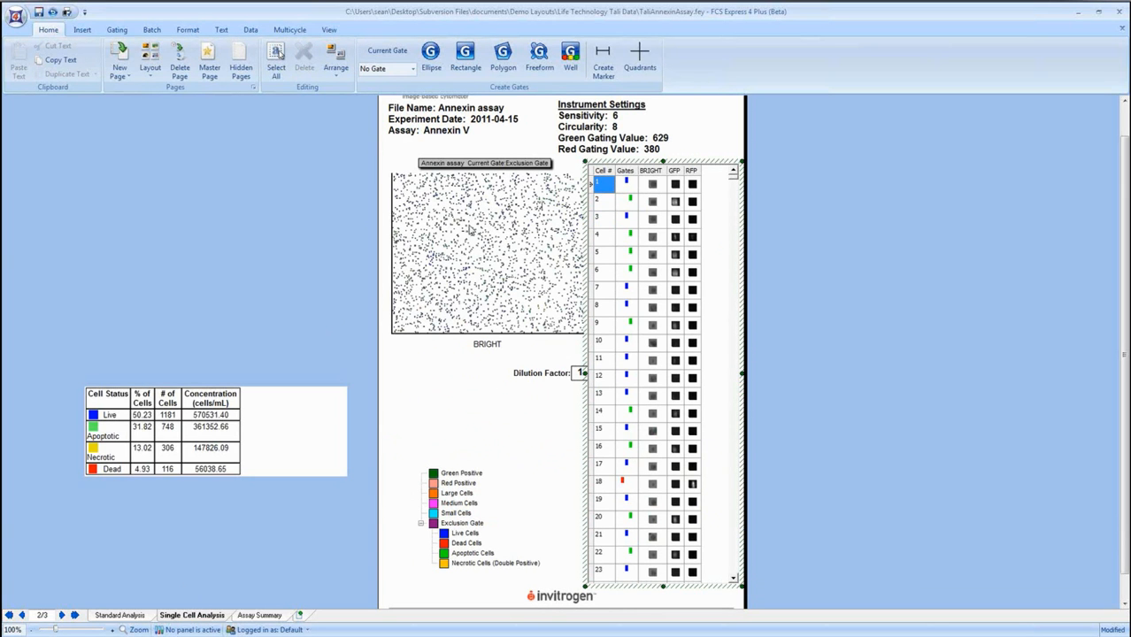
Look over the Assay Summary page on measuring apoptosis and return to the Standard Analysis page.
{"action": "left_click", "coordinate": [265, 615]}
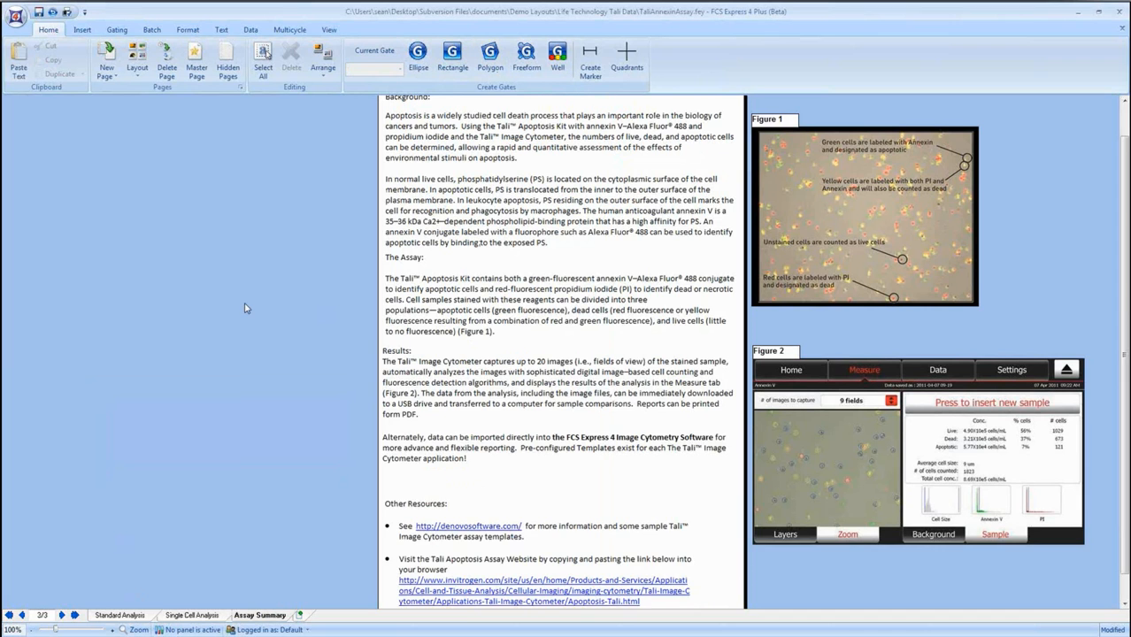
{"action": "scroll", "coordinate": [247, 308], "scroll_direction": "up", "scroll_amount": 2}
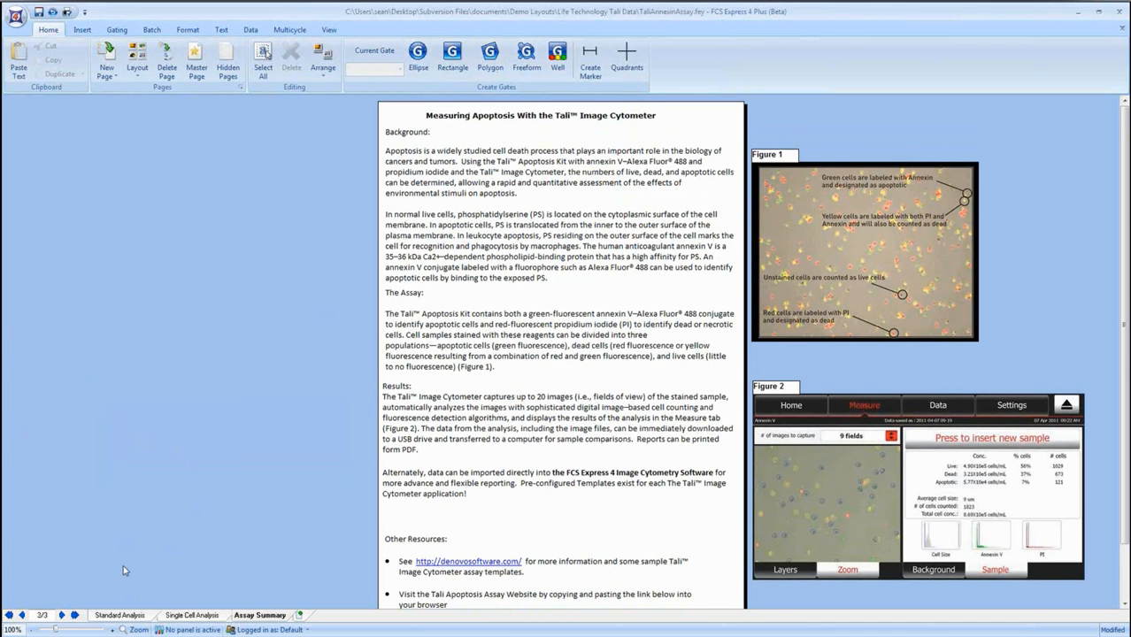
{"action": "left_click", "coordinate": [121, 615]}
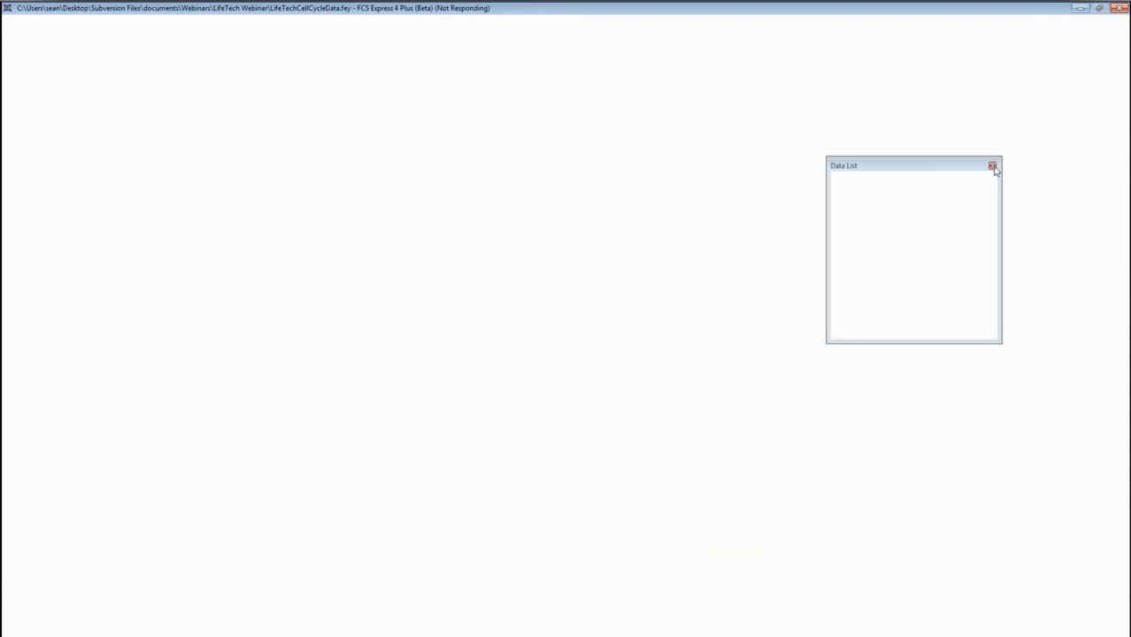
Wait for the unresponsive program to recover and show the Summary page of the LifeTechFlowWebinar layout.
{"action": "left_click", "coordinate": [992, 167]}
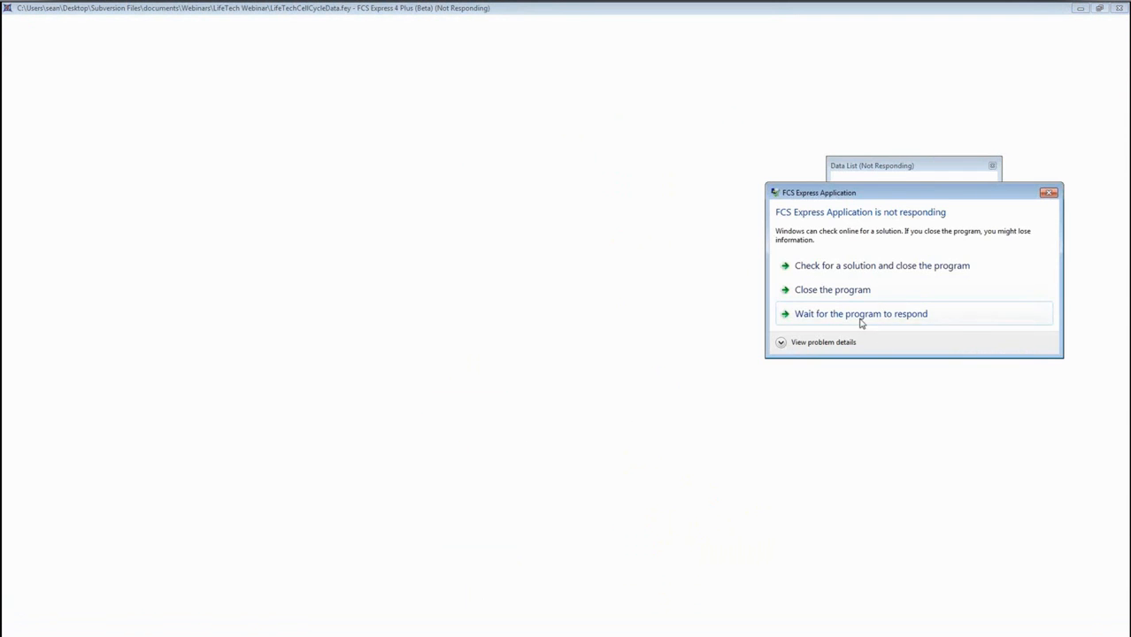
{"action": "left_click", "coordinate": [861, 317]}
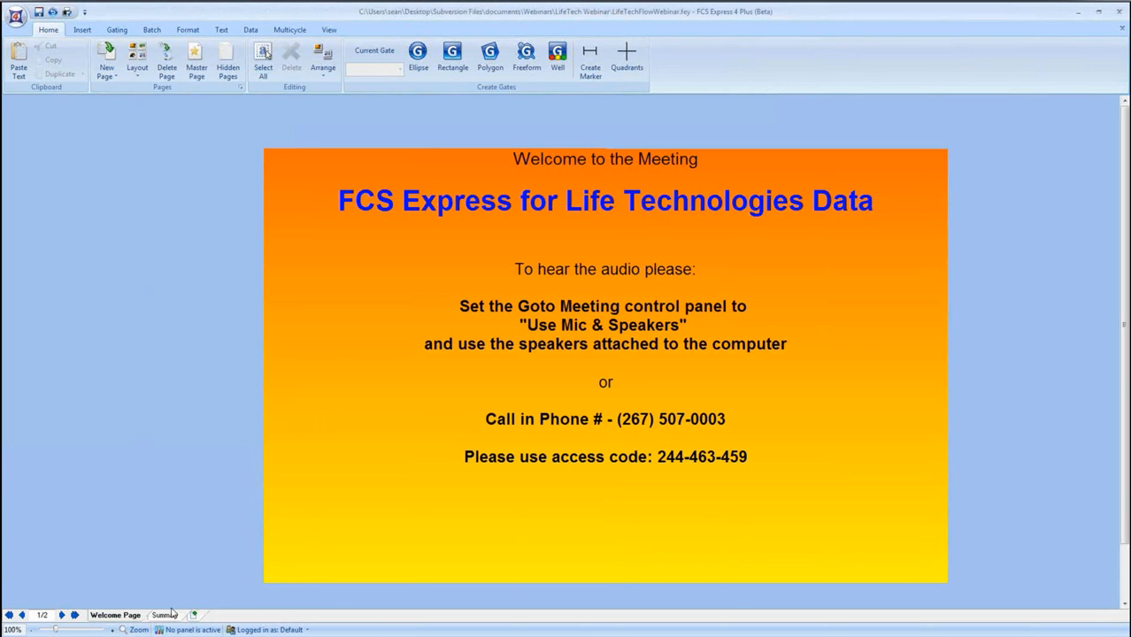
{"action": "left_click", "coordinate": [165, 614]}
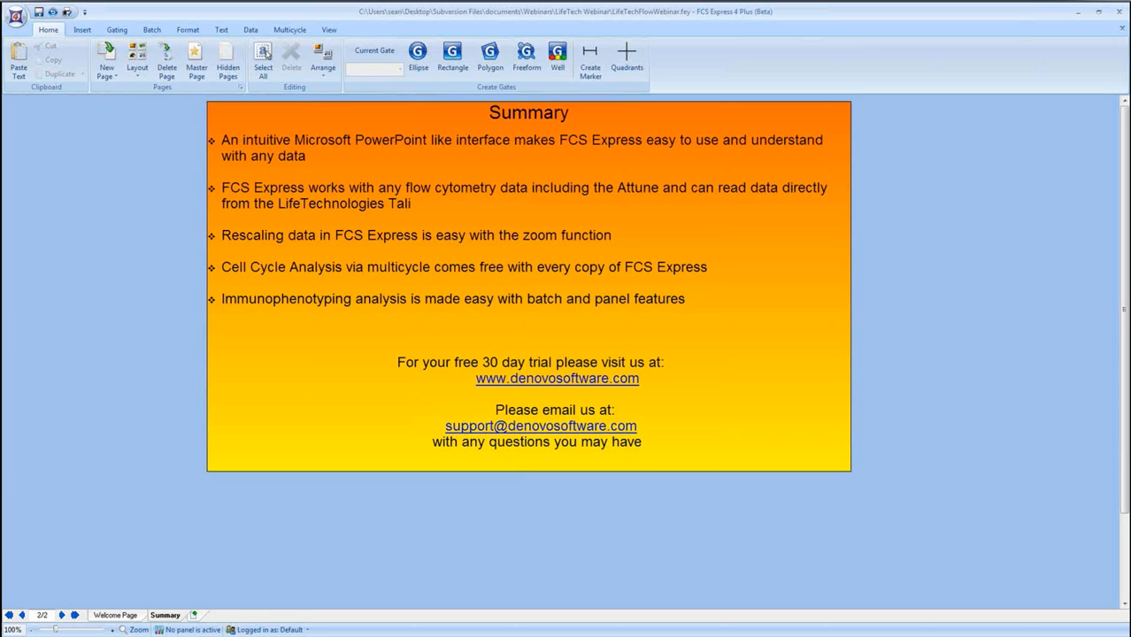
Open the recent layout Proliferation Tutorial Formatting Section.fey and look over its Gating page.
{"action": "left_click", "coordinate": [16, 16]}
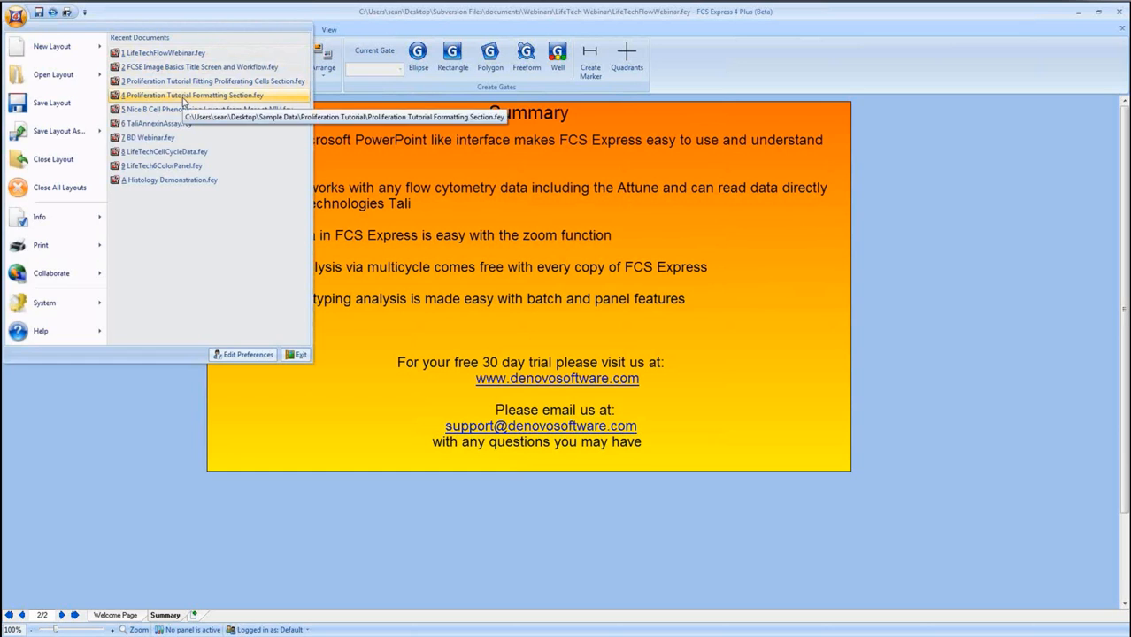
{"action": "left_click", "coordinate": [183, 97]}
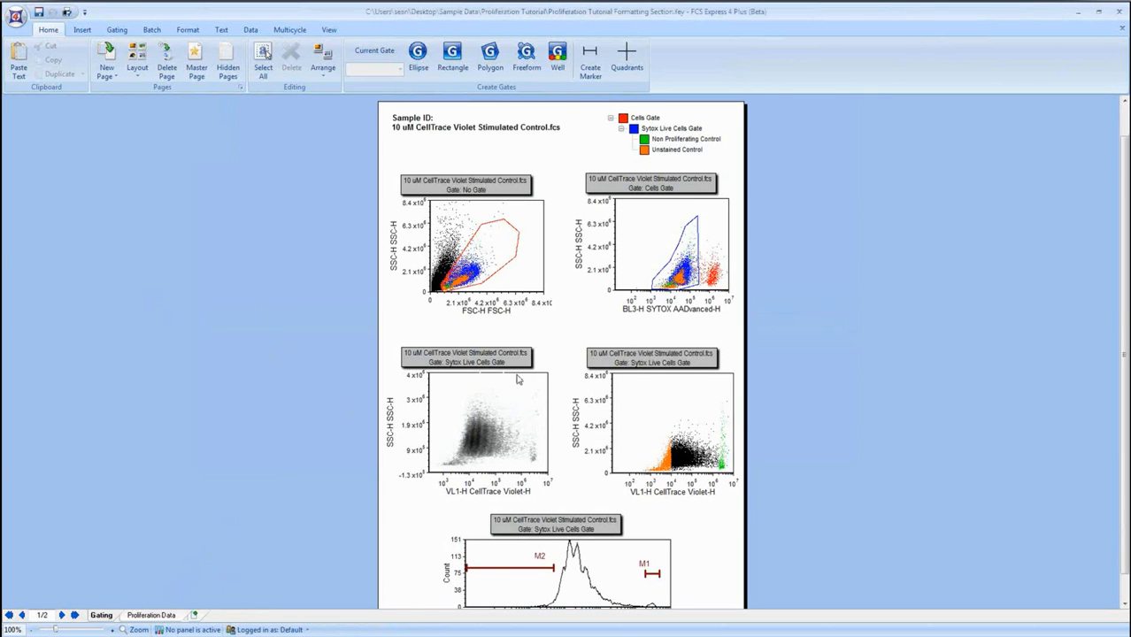
{"action": "scroll", "coordinate": [479, 376], "scroll_direction": "down", "scroll_amount": 1}
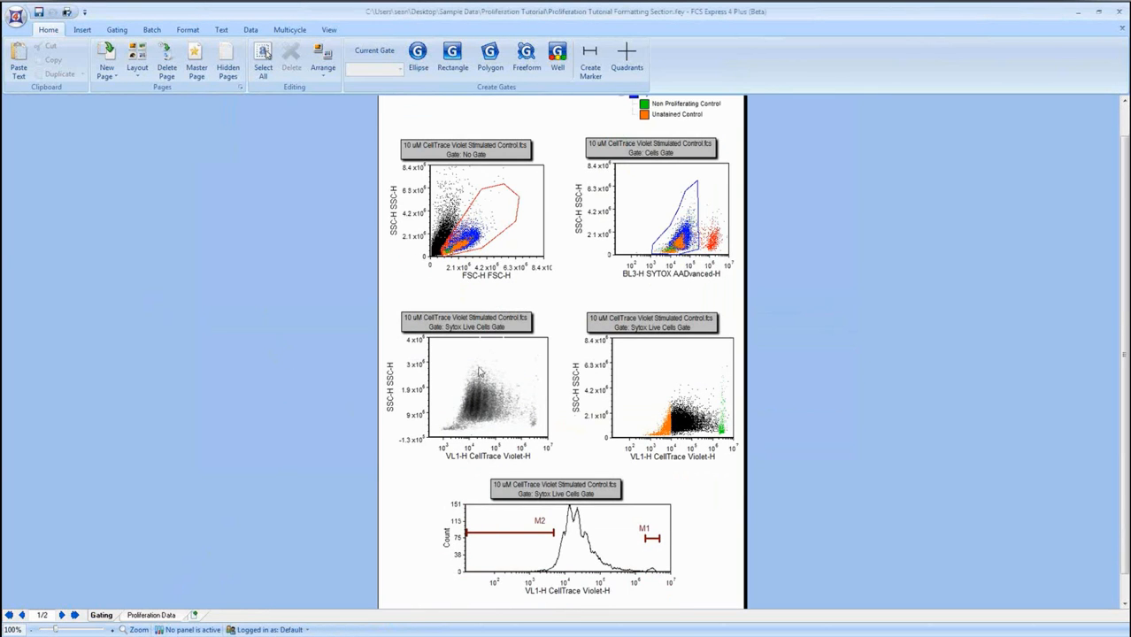
Examine the CellTrace Violet fit on the Proliferation Data page and minimize the layout window.
{"action": "left_click", "coordinate": [151, 615]}
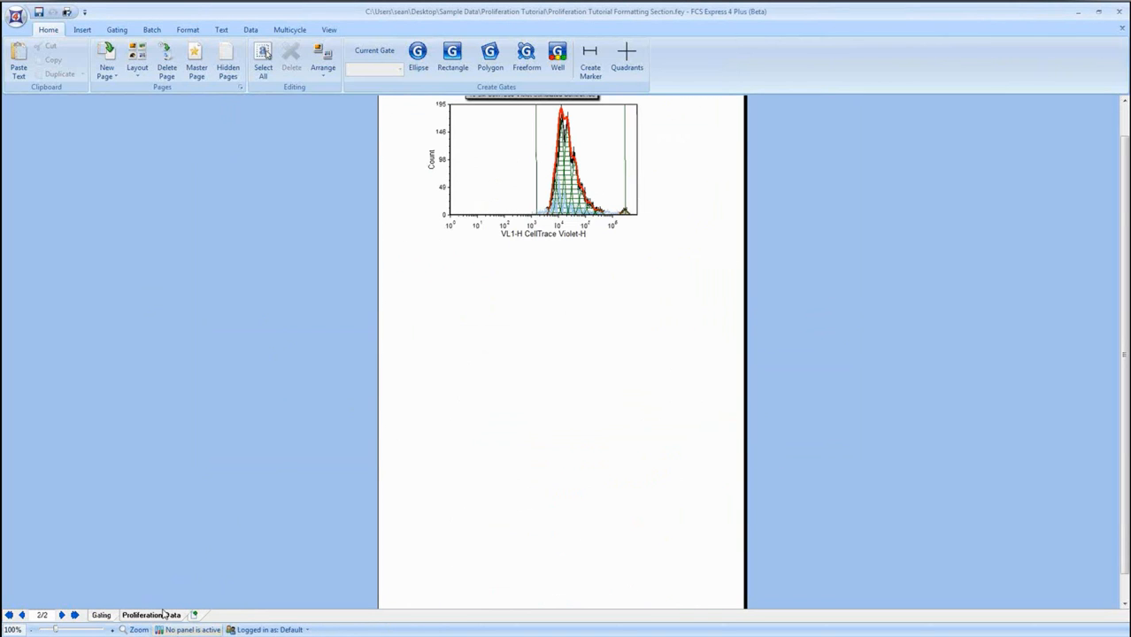
{"action": "scroll", "coordinate": [782, 322], "scroll_direction": "up", "scroll_amount": 1}
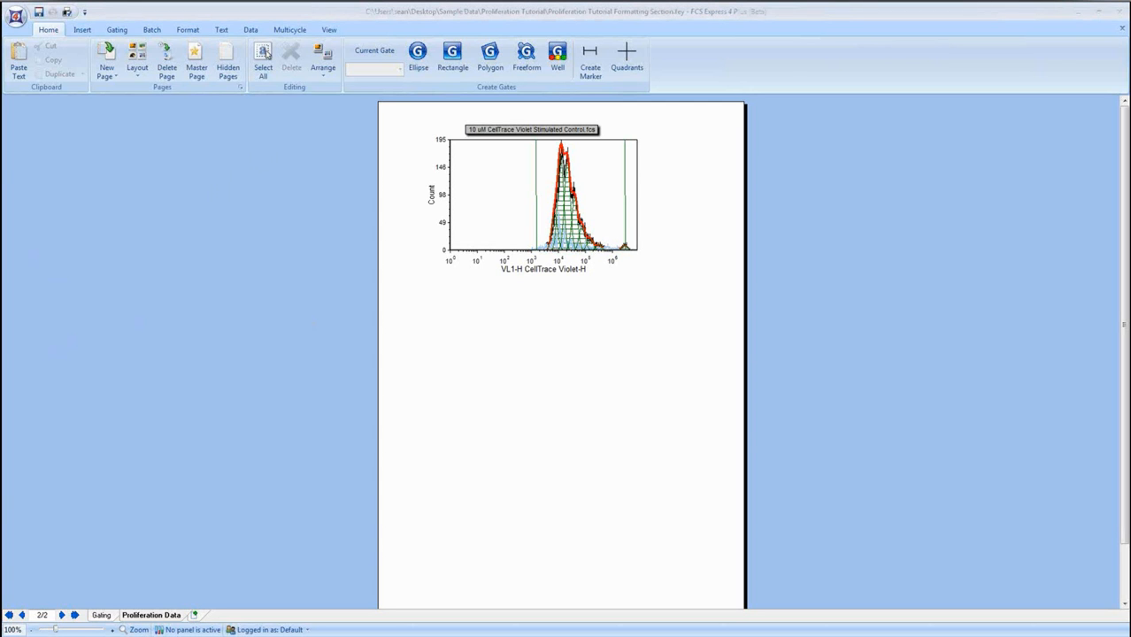
{"action": "left_click", "coordinate": [1079, 13]}
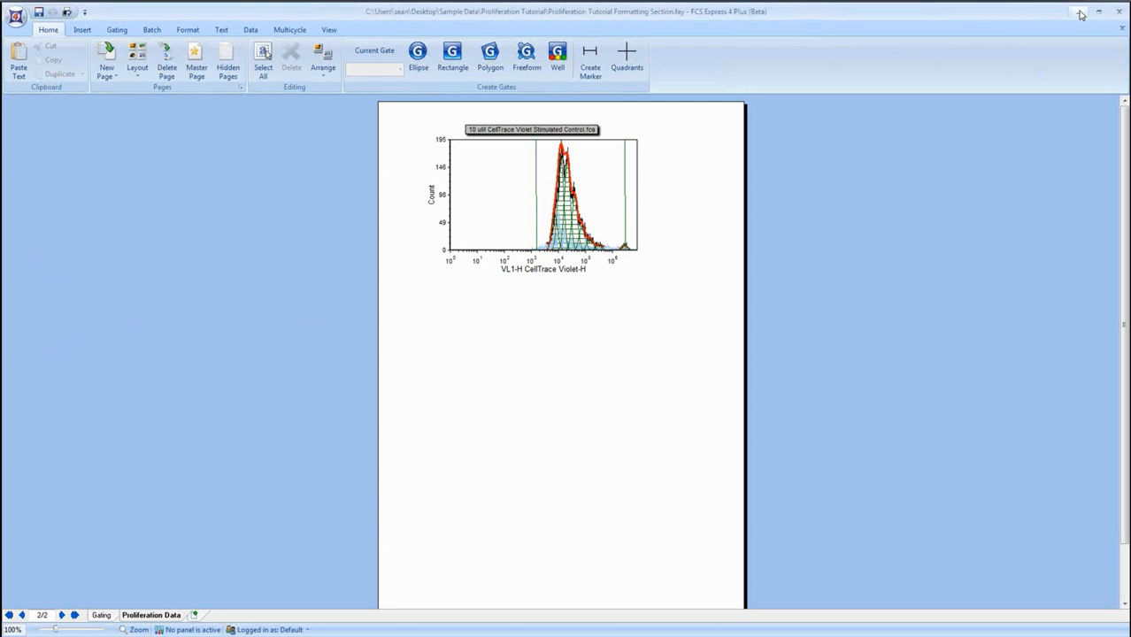